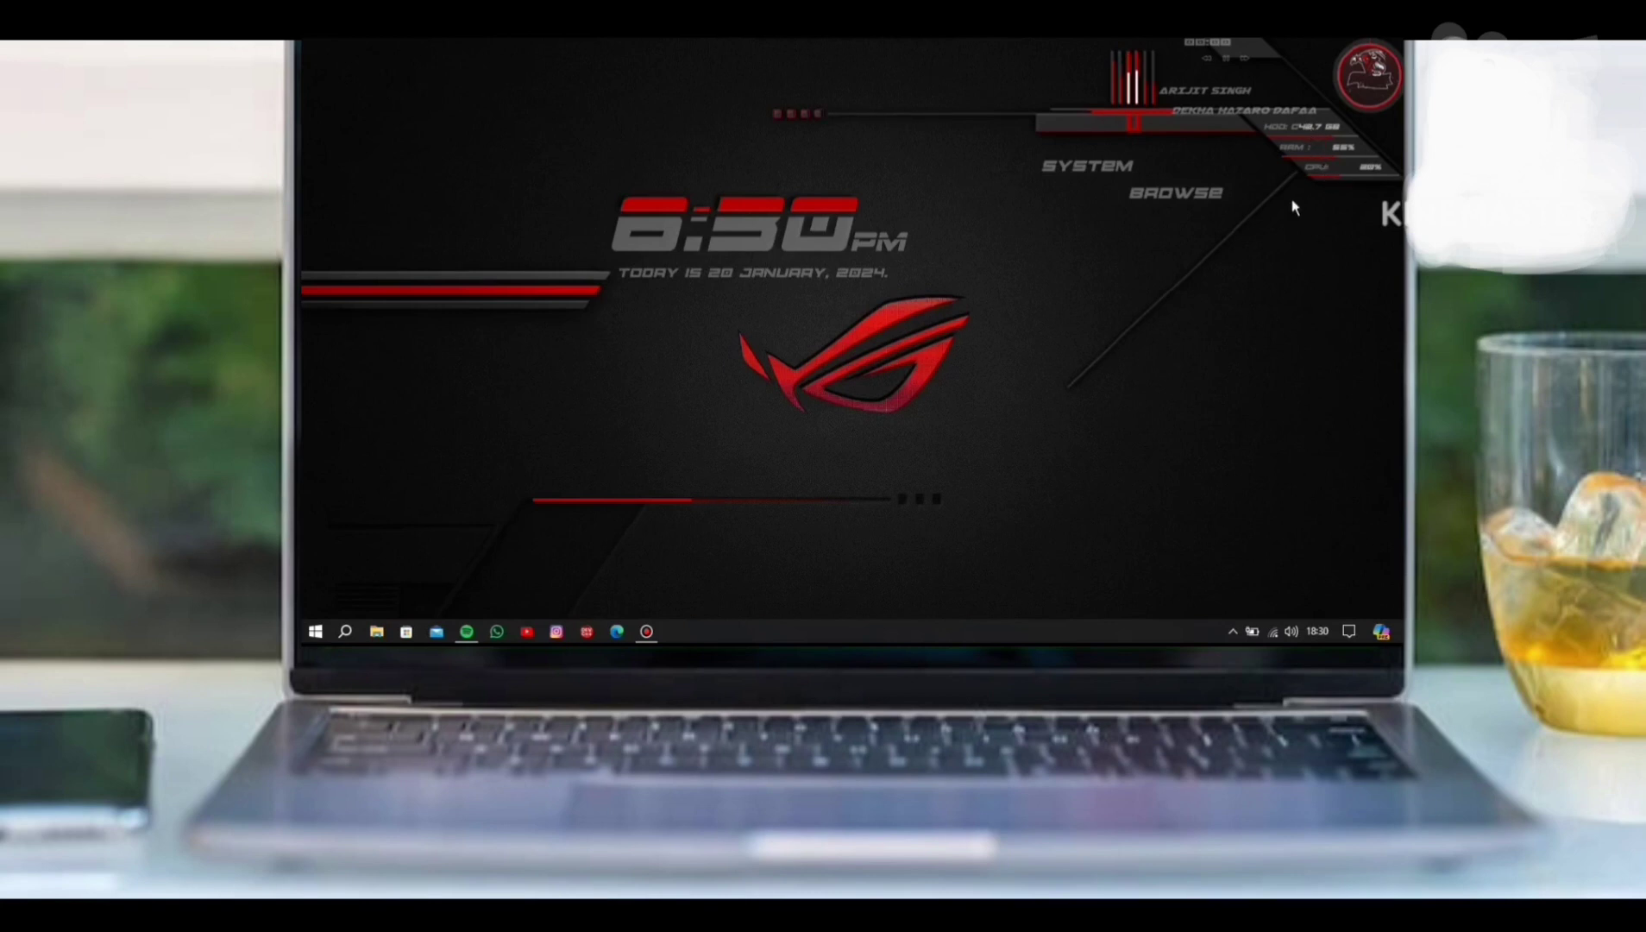
# Open Computer from the desktop's System widget, view the Libraries and This PC locations, restore and reposition the window, and close it
pyautogui.click(1113, 178)
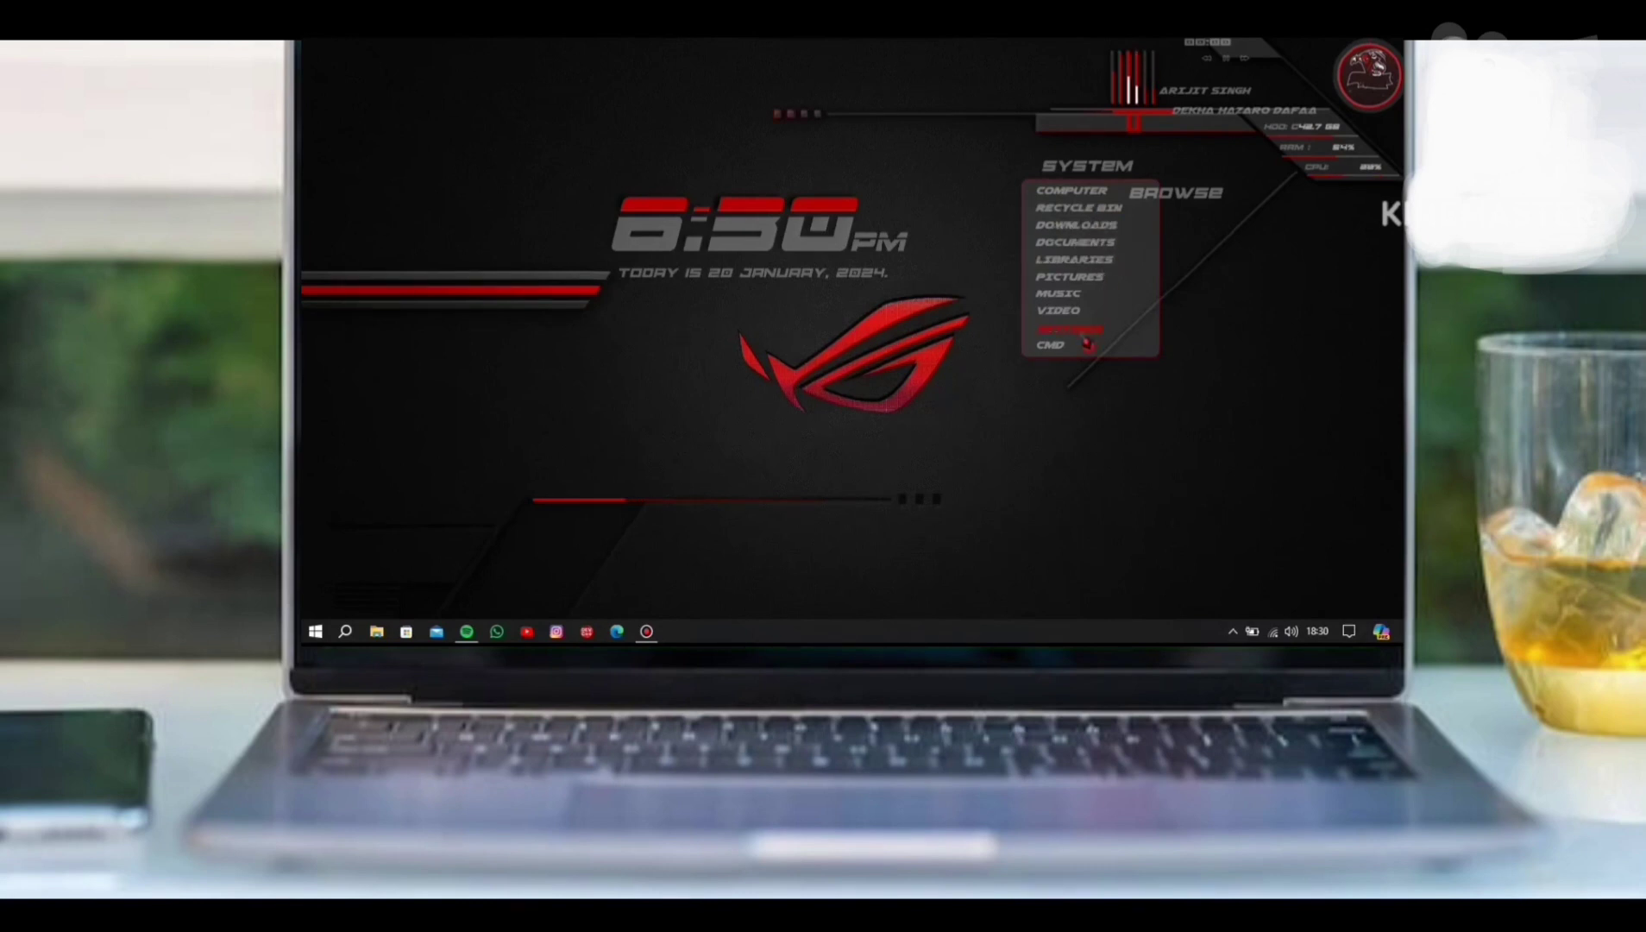
pyautogui.click(1068, 202)
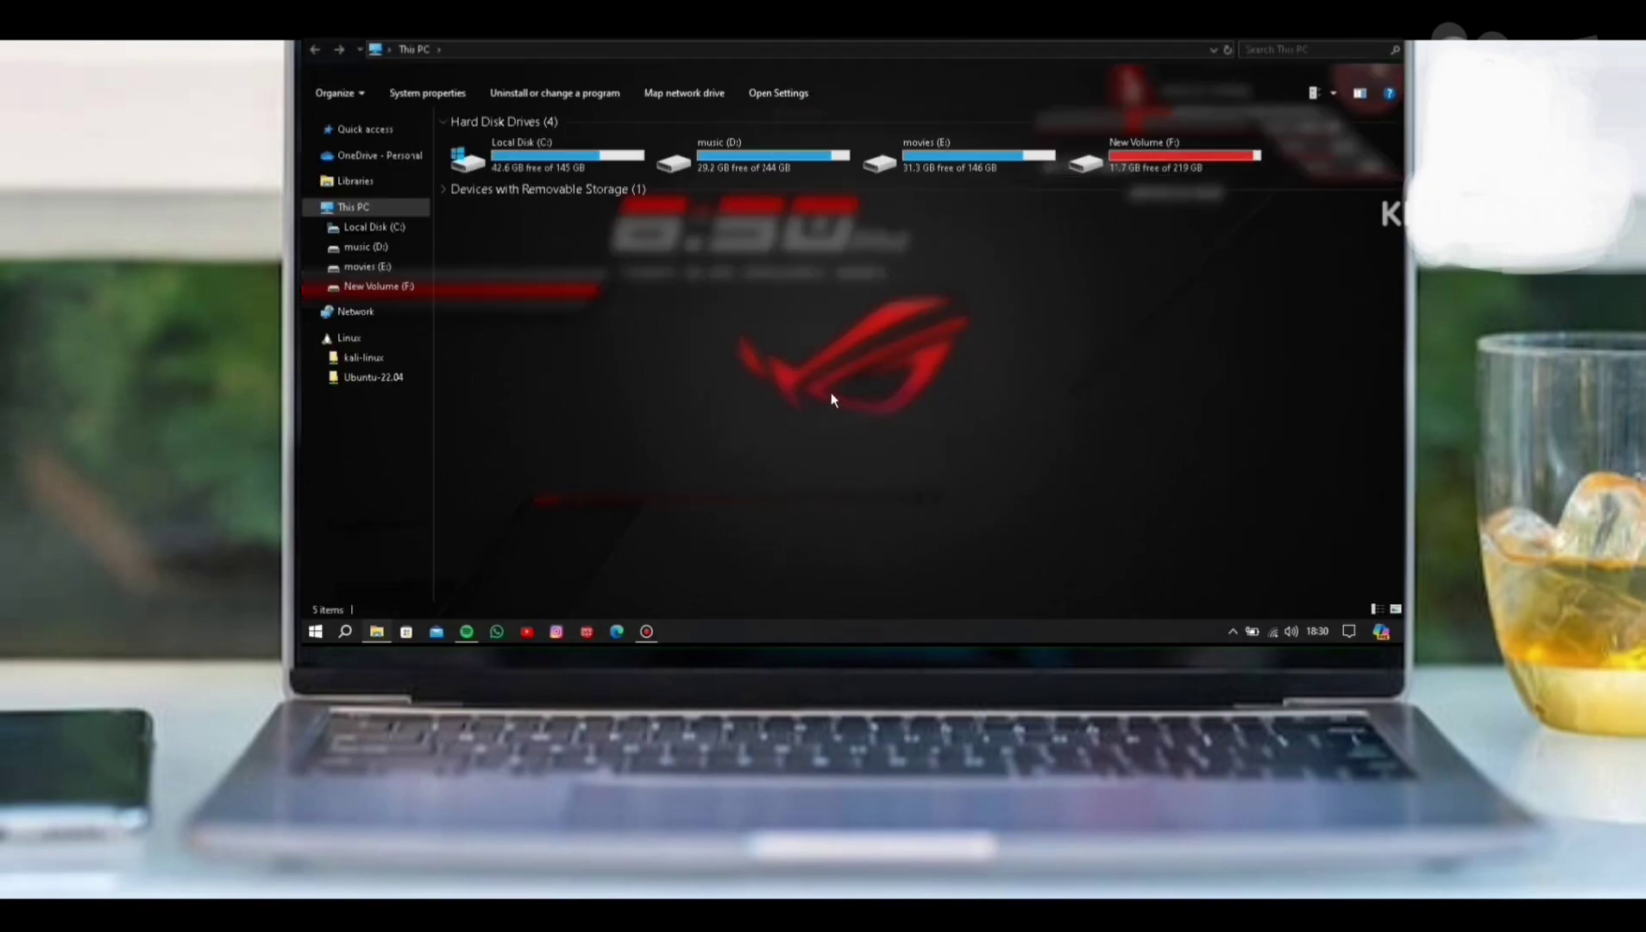
pyautogui.click(397, 180)
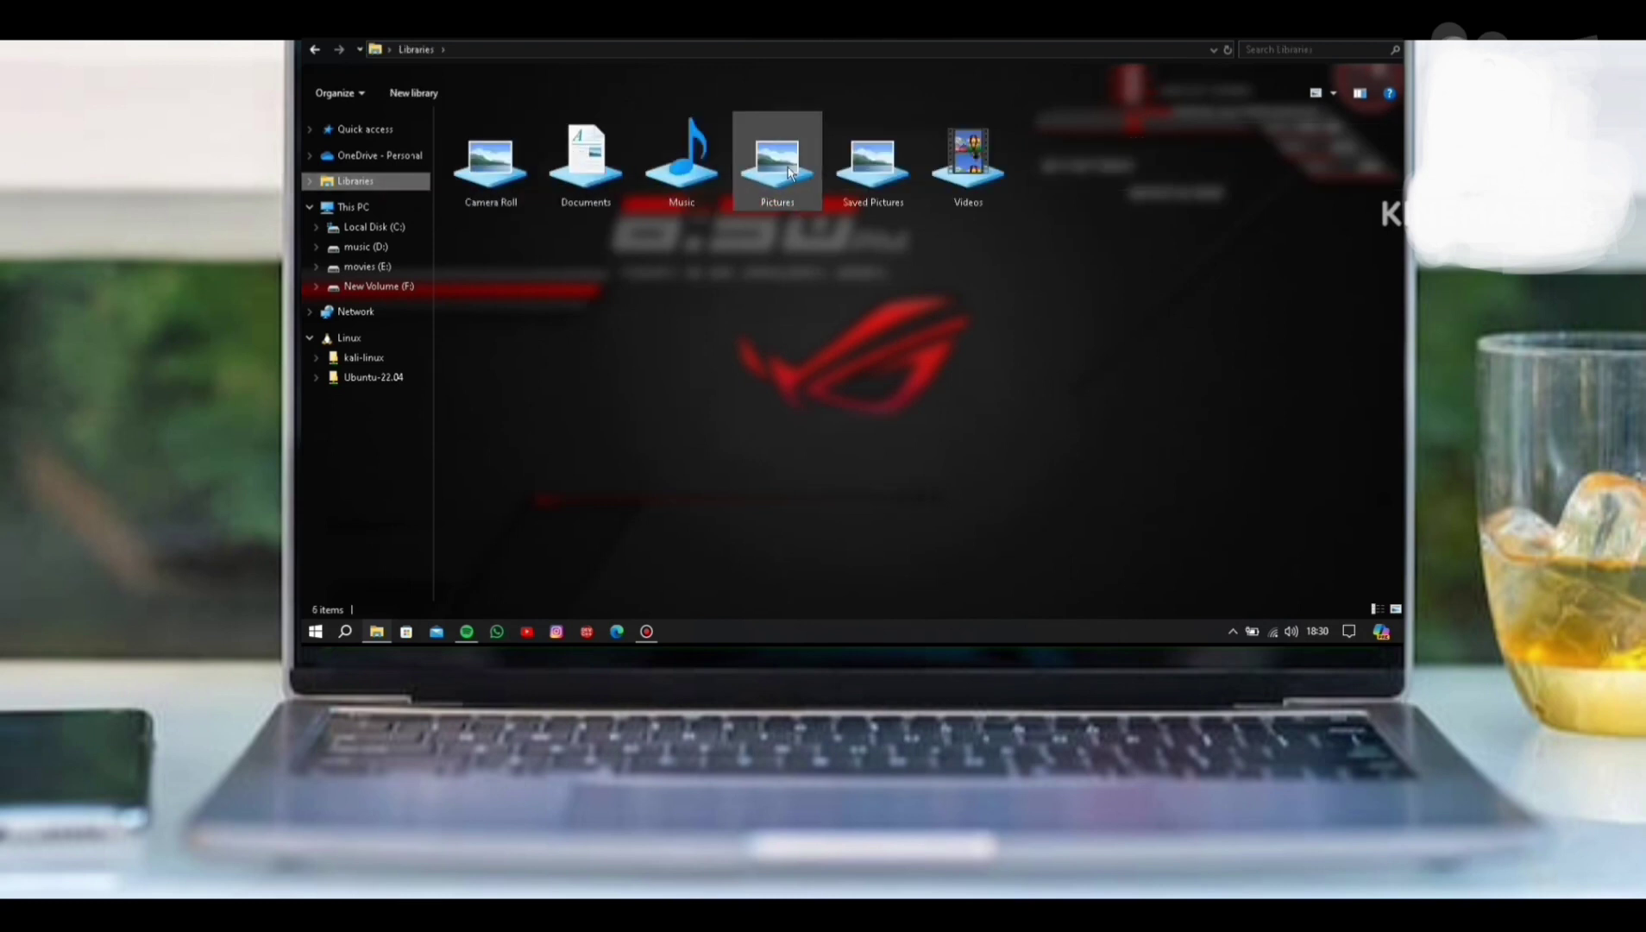
pyautogui.click(408, 211)
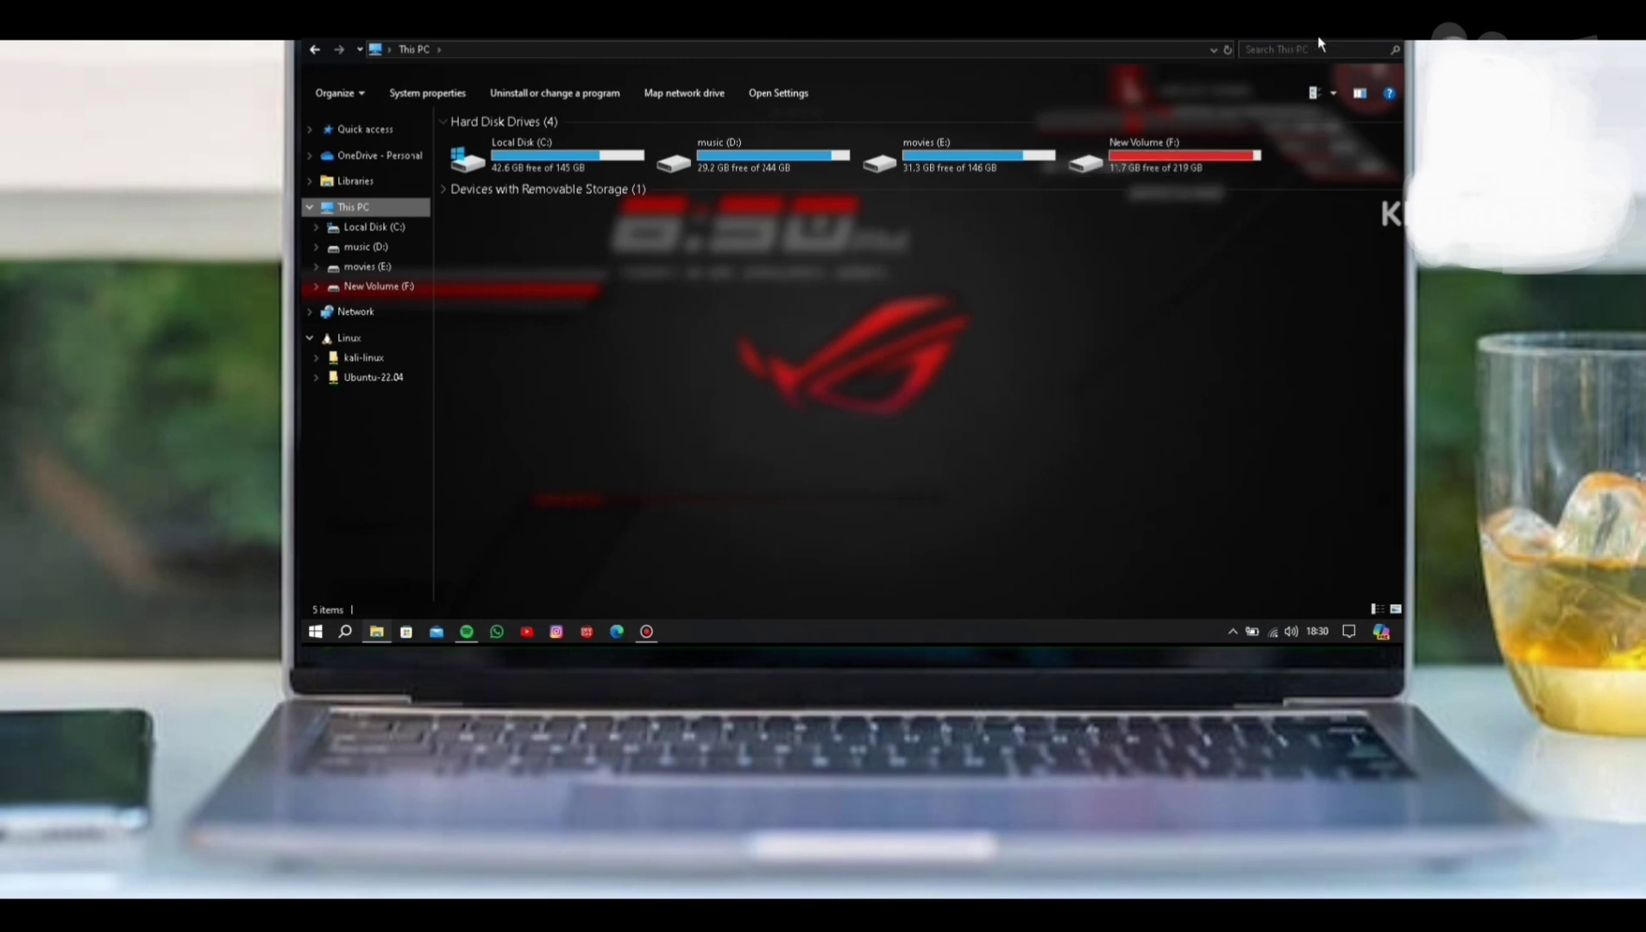
pyautogui.click(1361, 40)
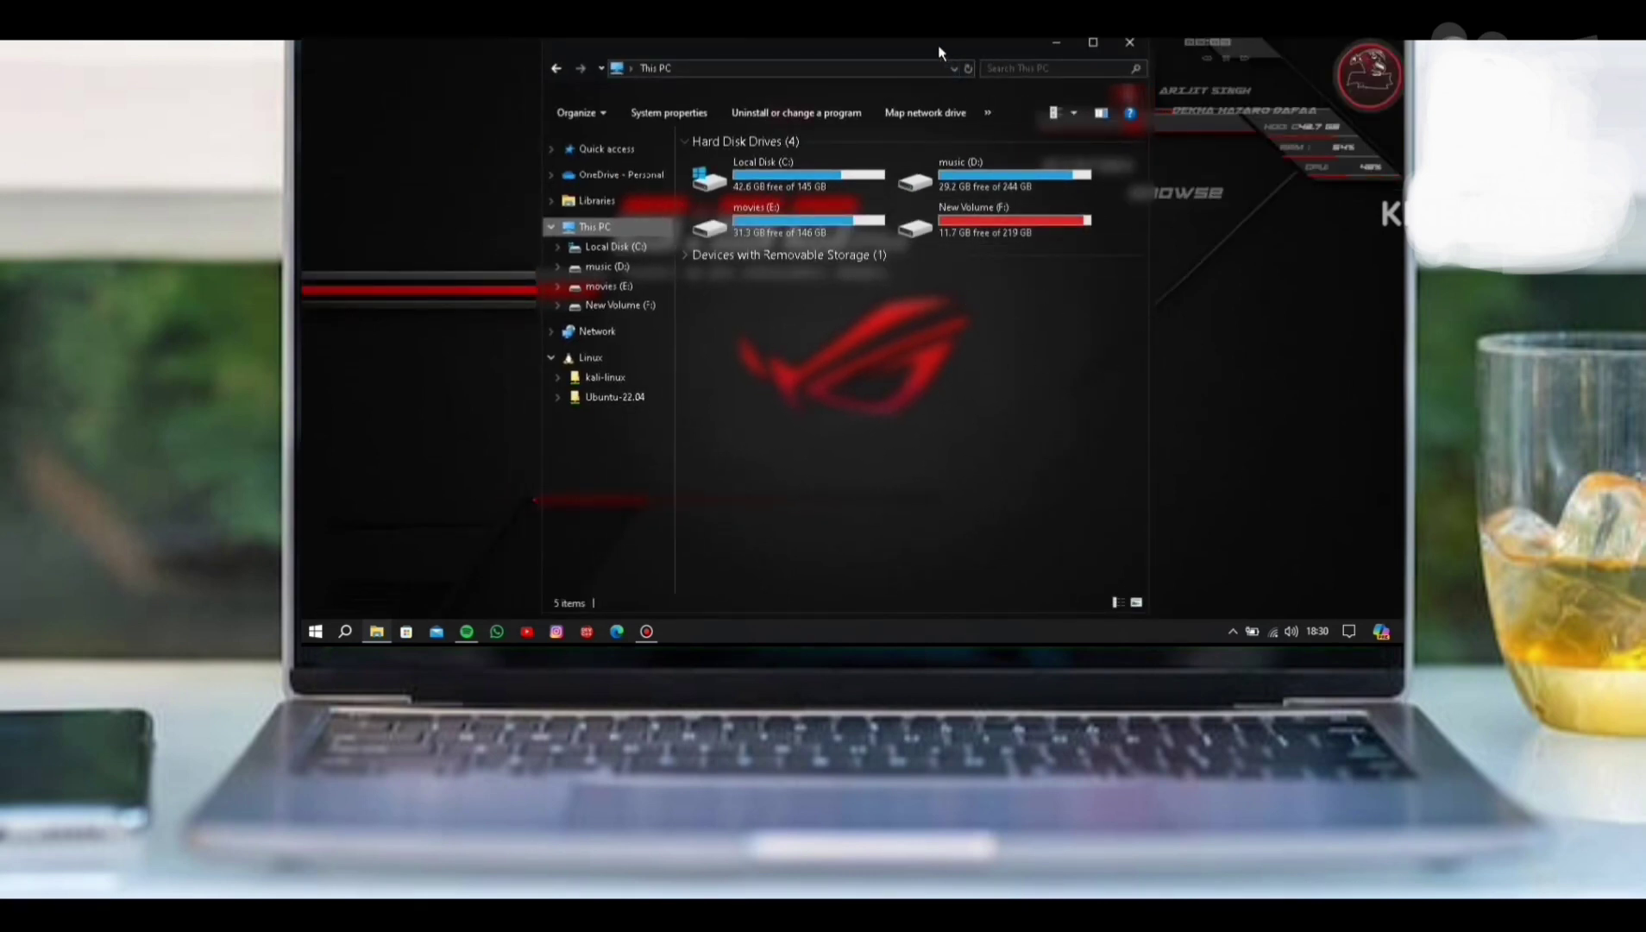
pyautogui.moveTo(936, 53); pyautogui.dragTo(783, 61)
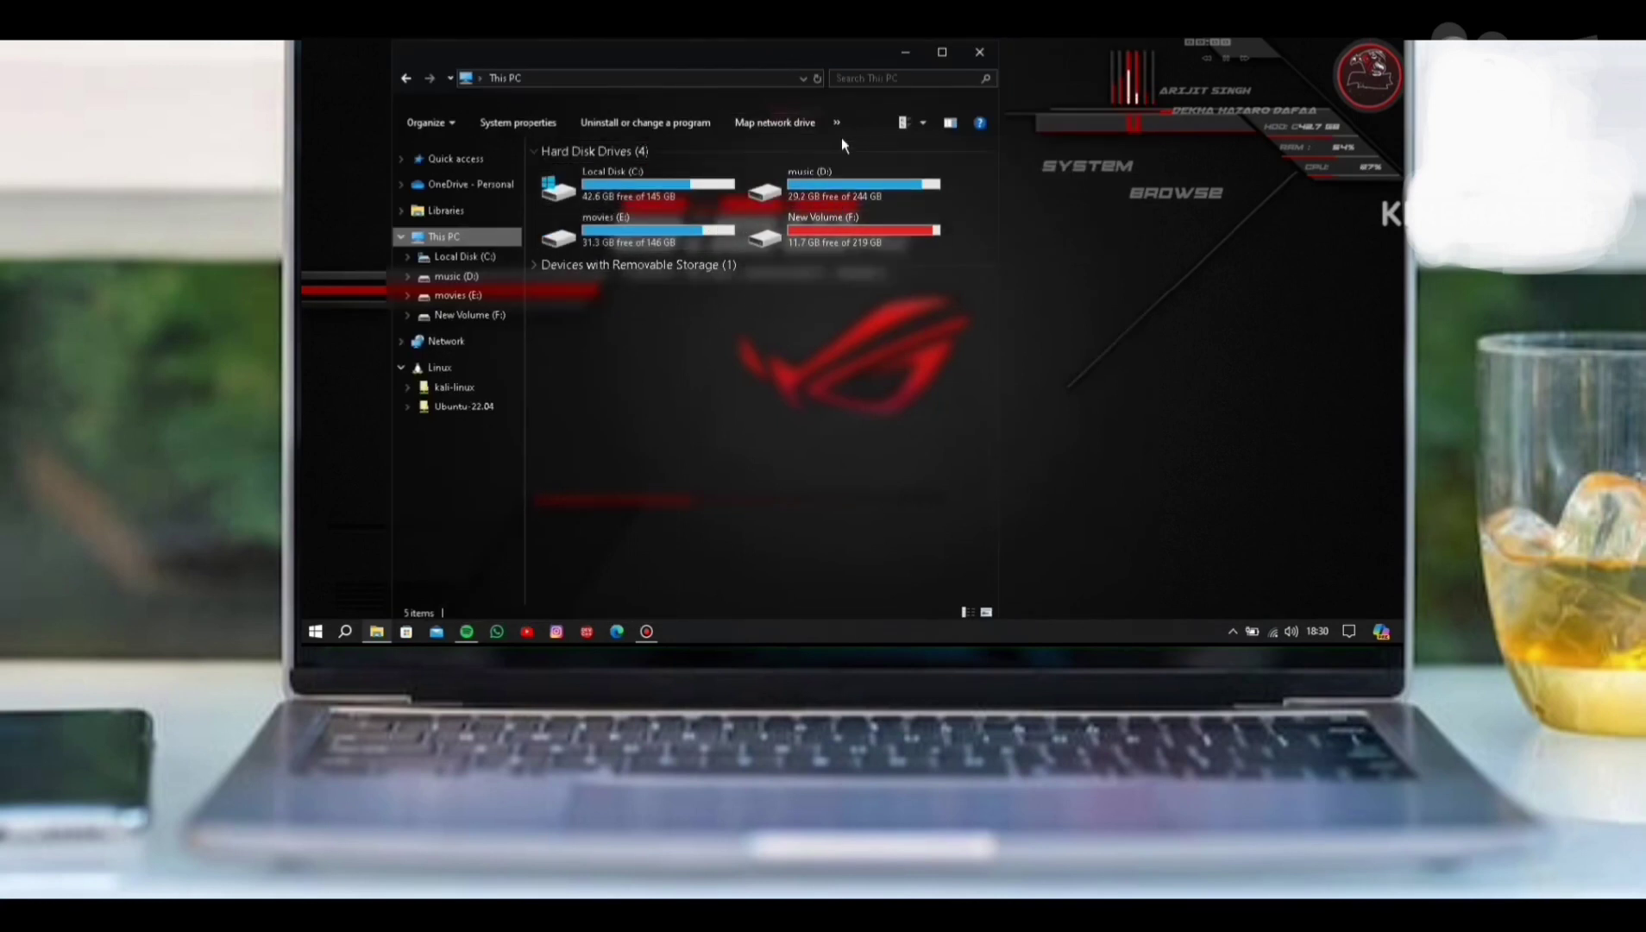
pyautogui.click(979, 53)
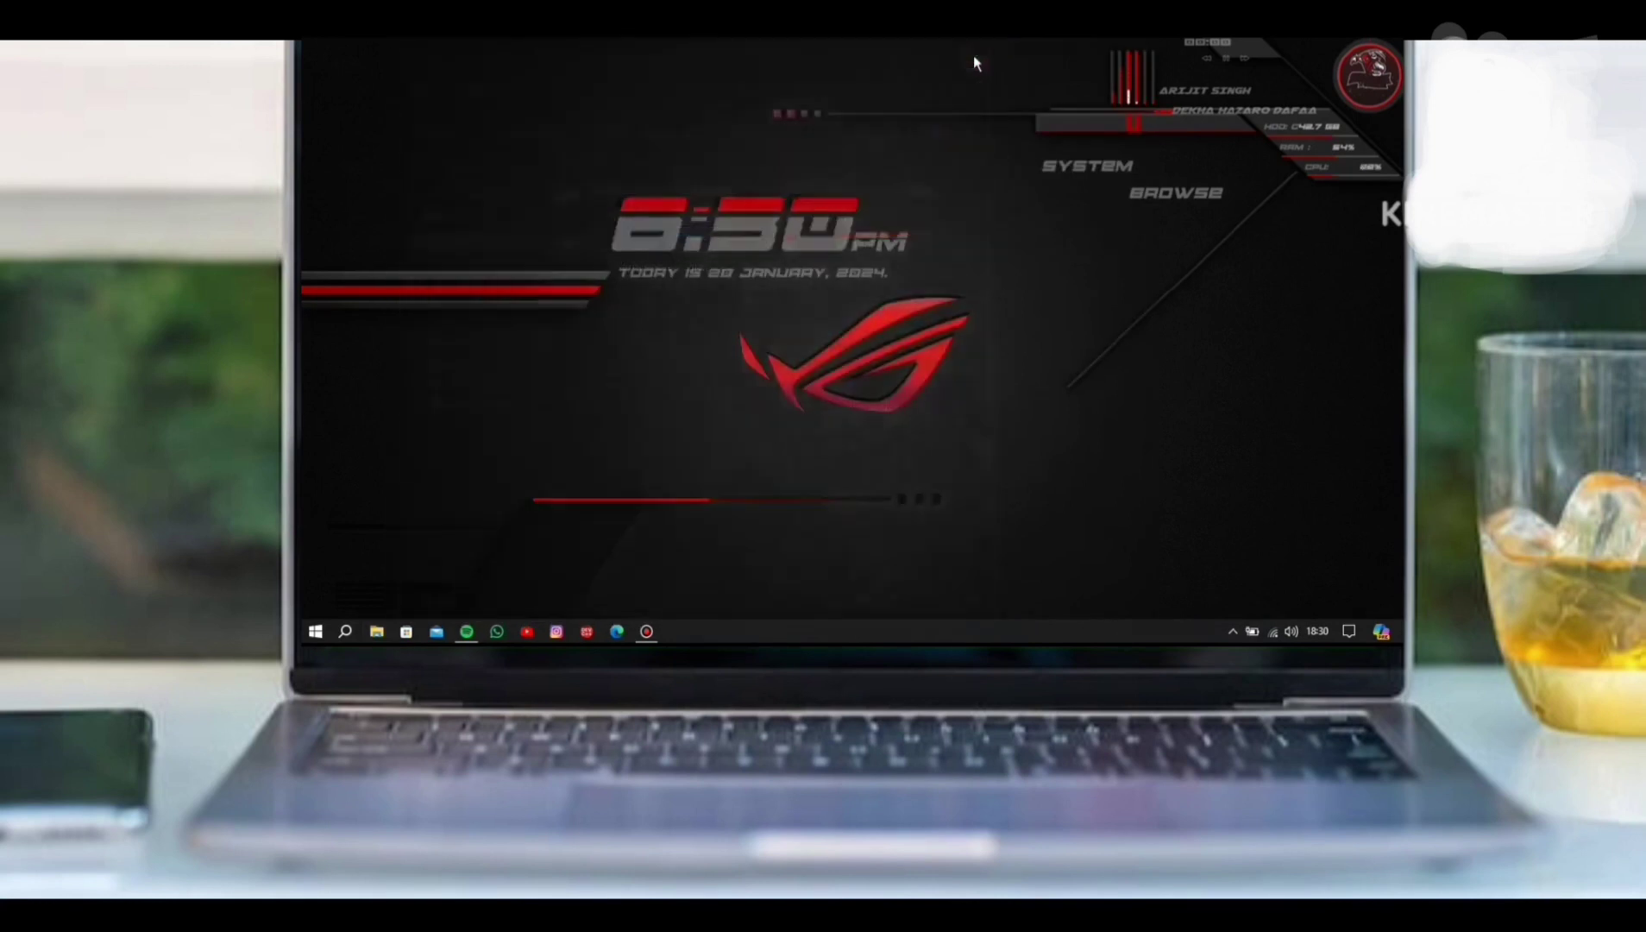
# View the Recycle Bin through the desktop's System widget, reposition its window, and close it
pyautogui.click(1123, 155)
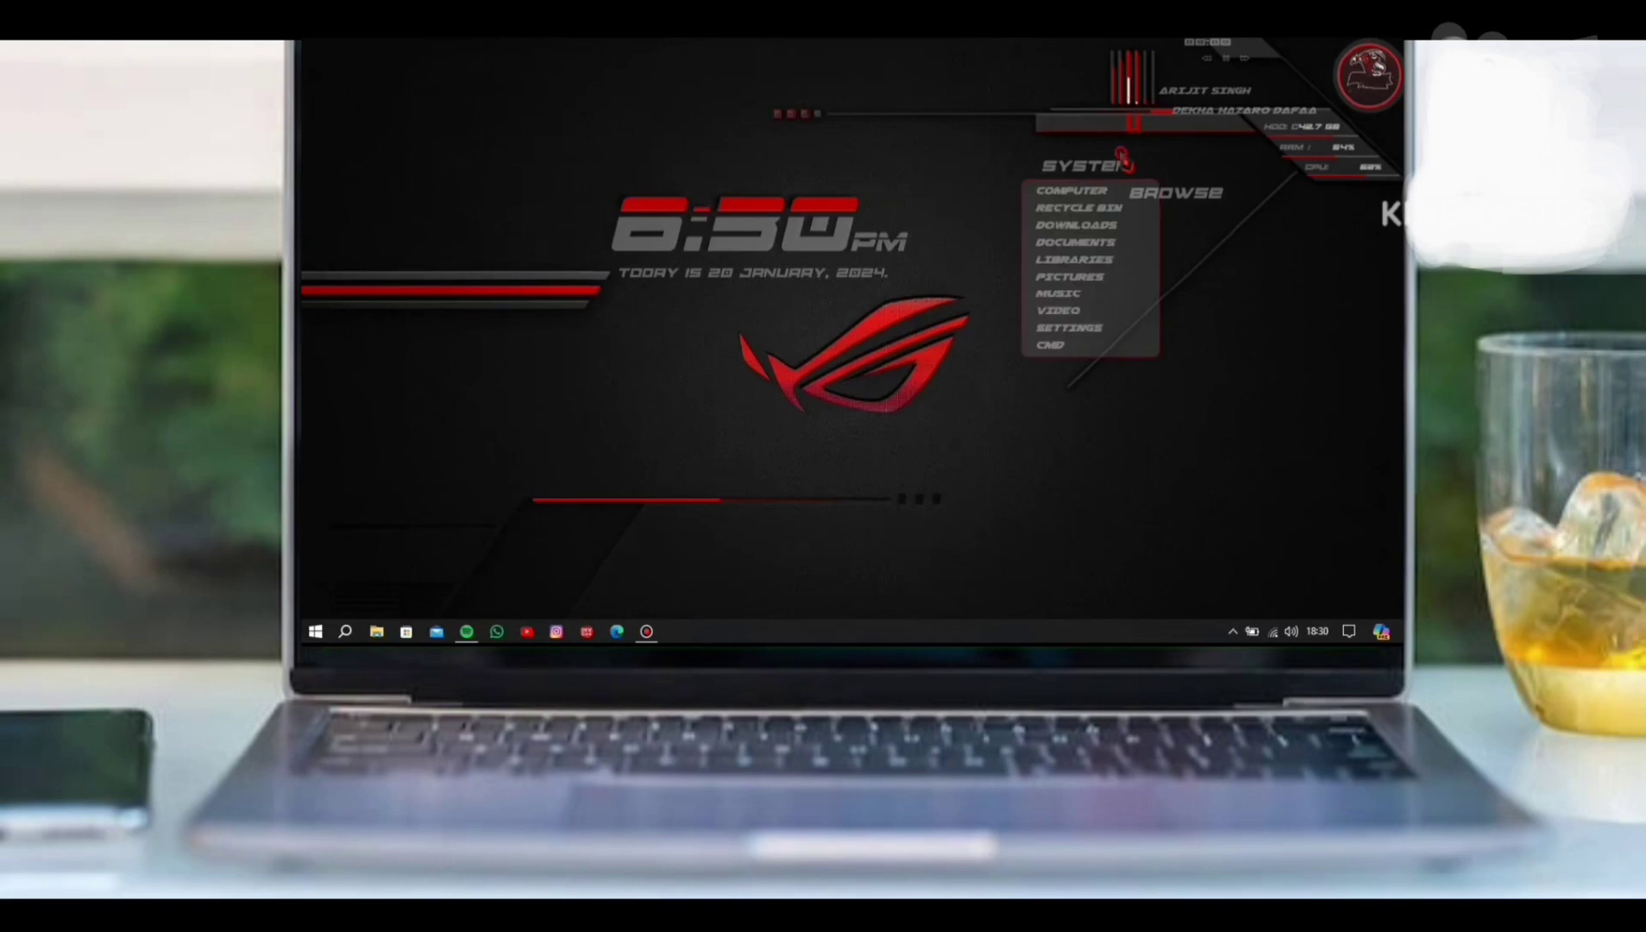
pyautogui.click(1100, 221)
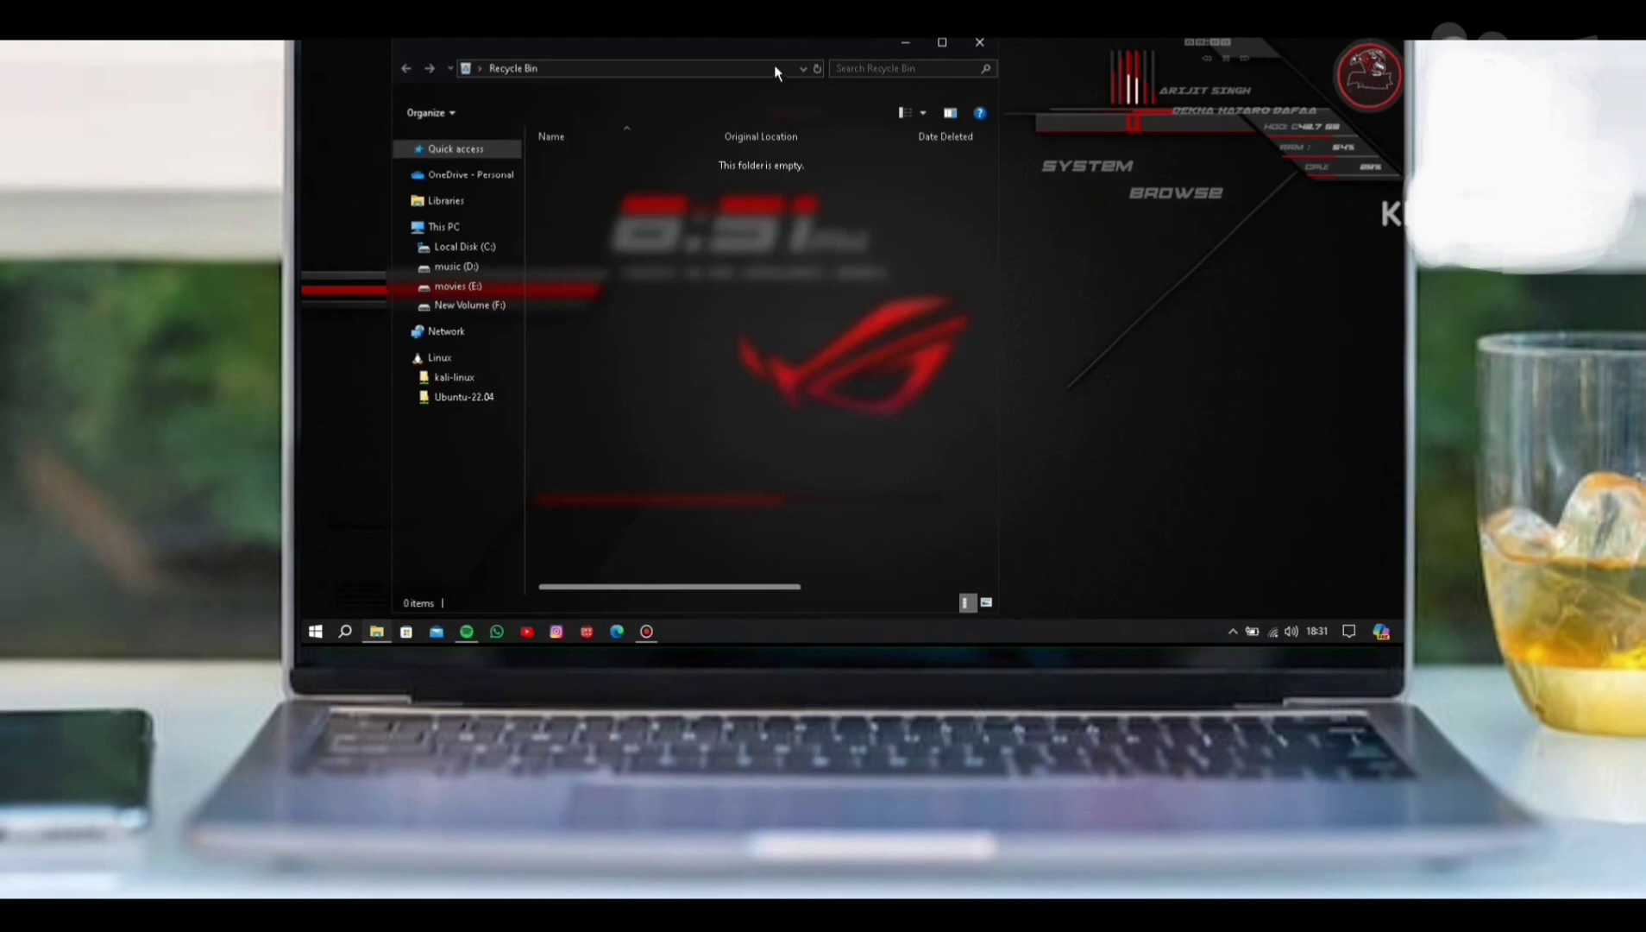
pyautogui.moveTo(784, 50); pyautogui.dragTo(1133, 46)
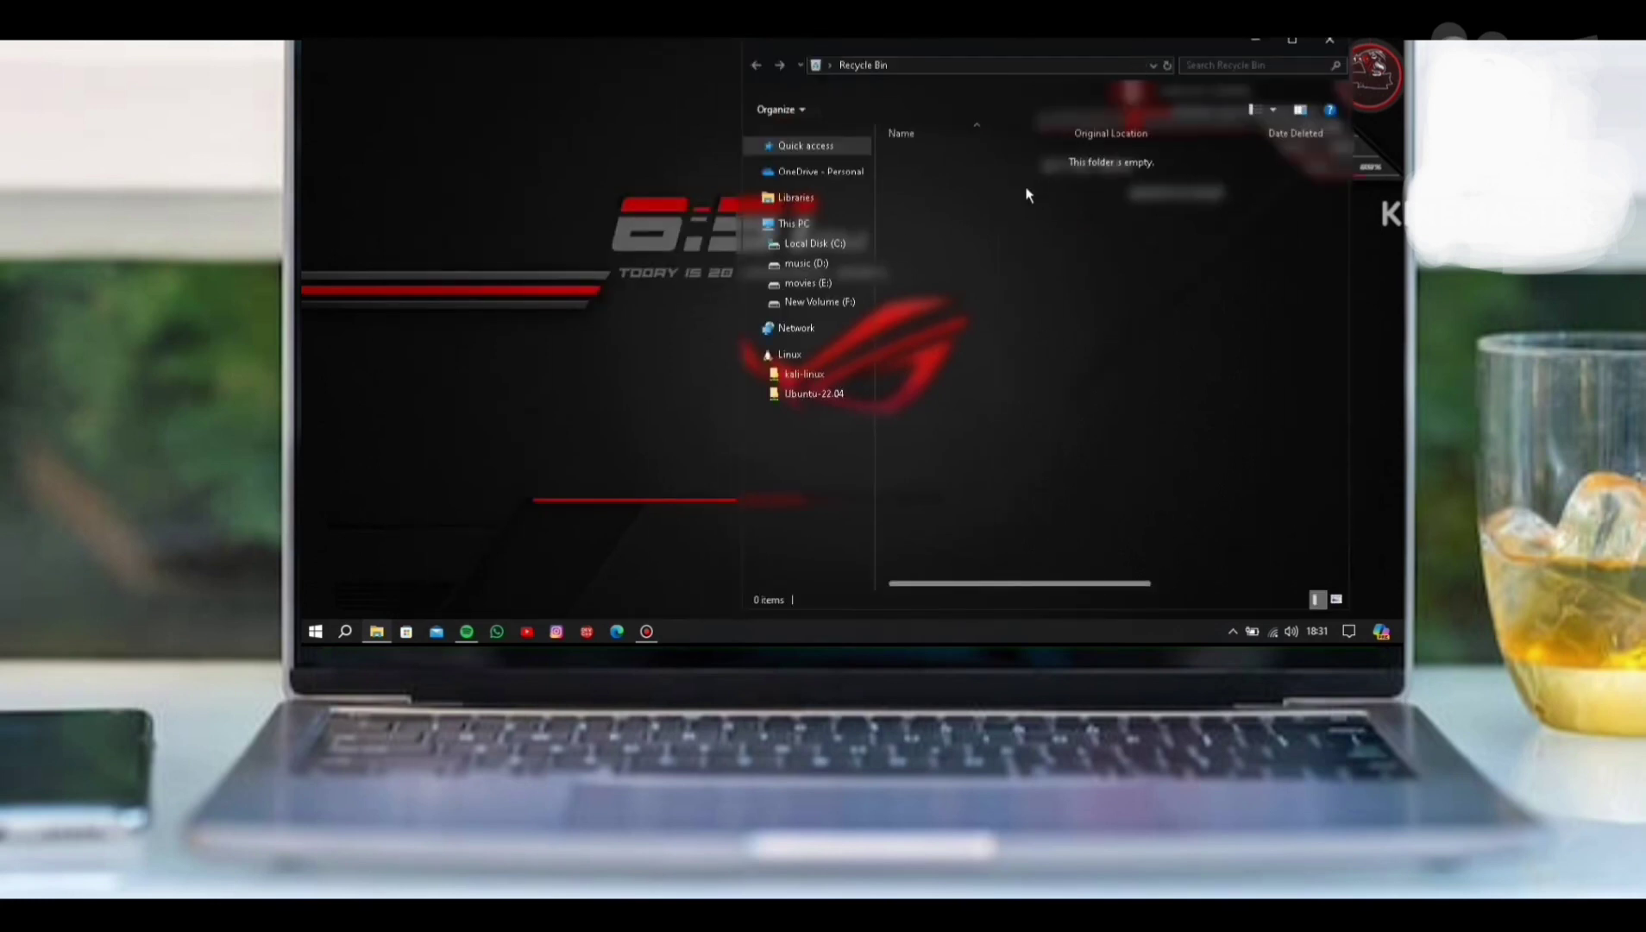
pyautogui.click(1329, 43)
pyautogui.click(1209, 198)
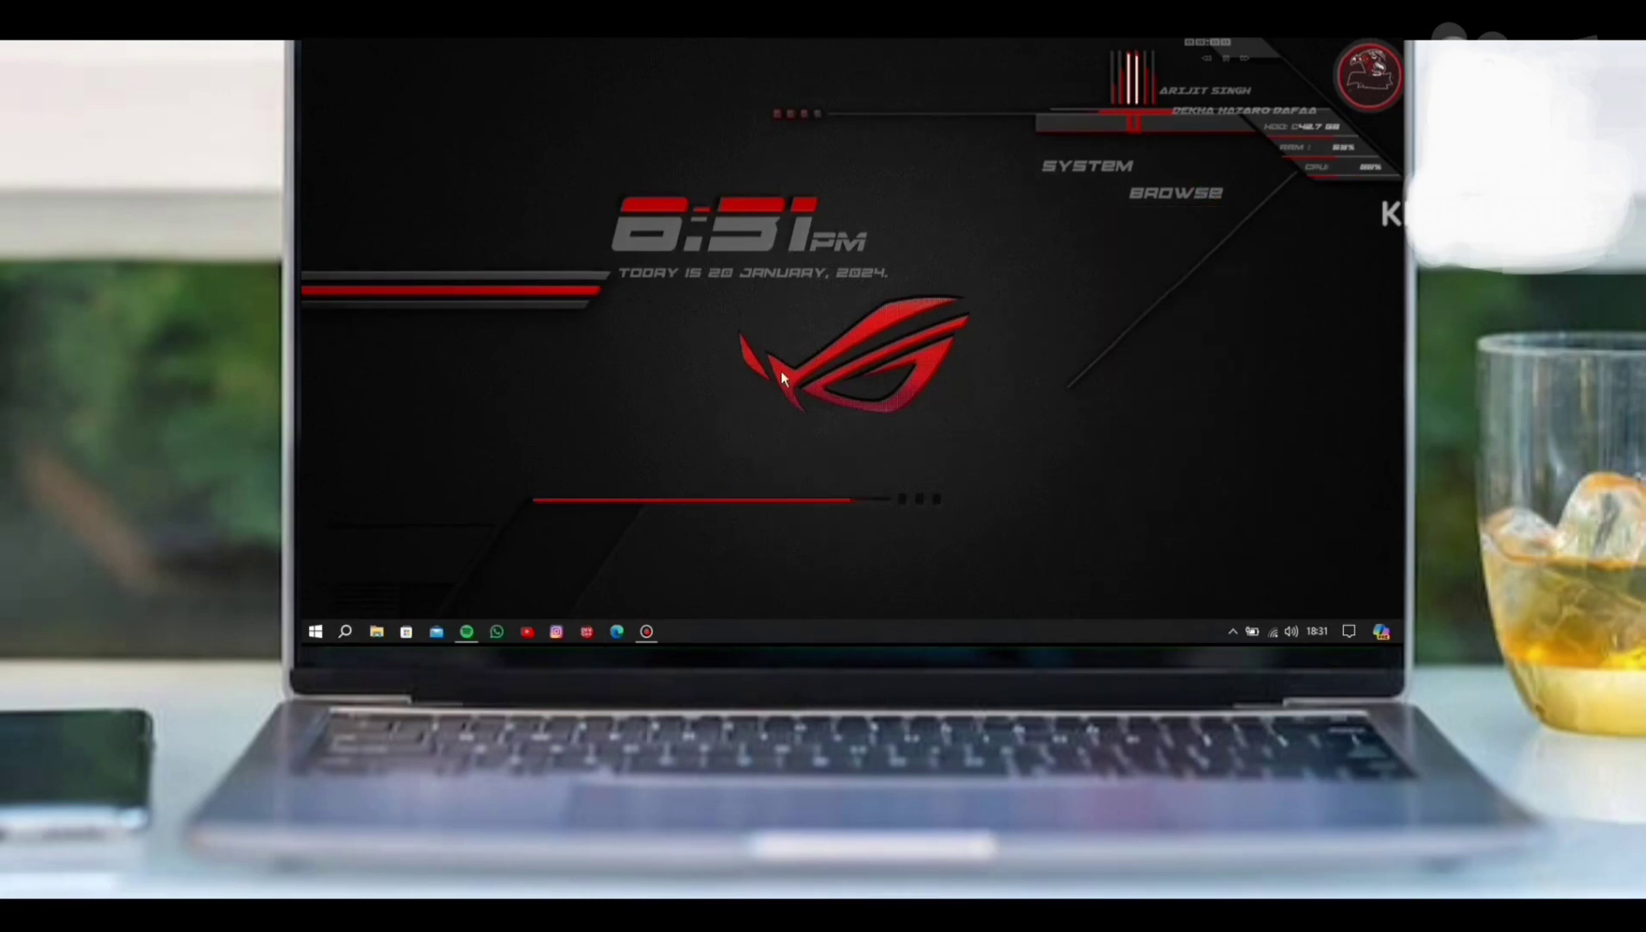
pyautogui.press('XF86MonBrightnessUp')
pyautogui.press('XF86MonBrightnessUp')
pyautogui.press('XF86MonBrightnessUp')
pyautogui.press('super')
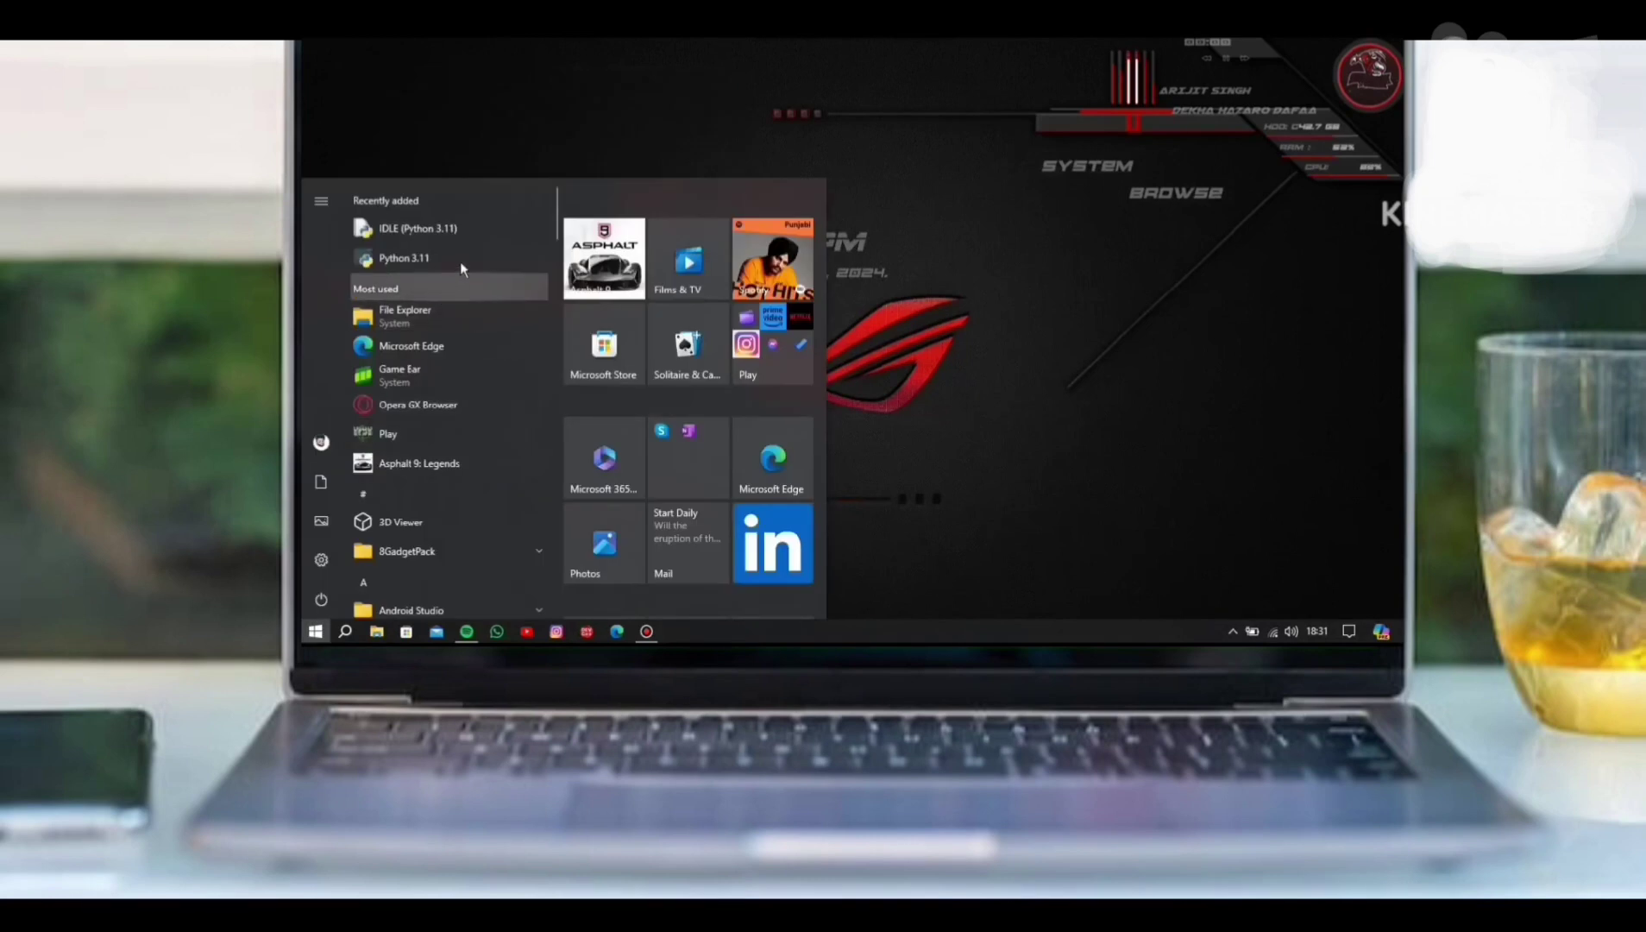
pyautogui.click(556, 146)
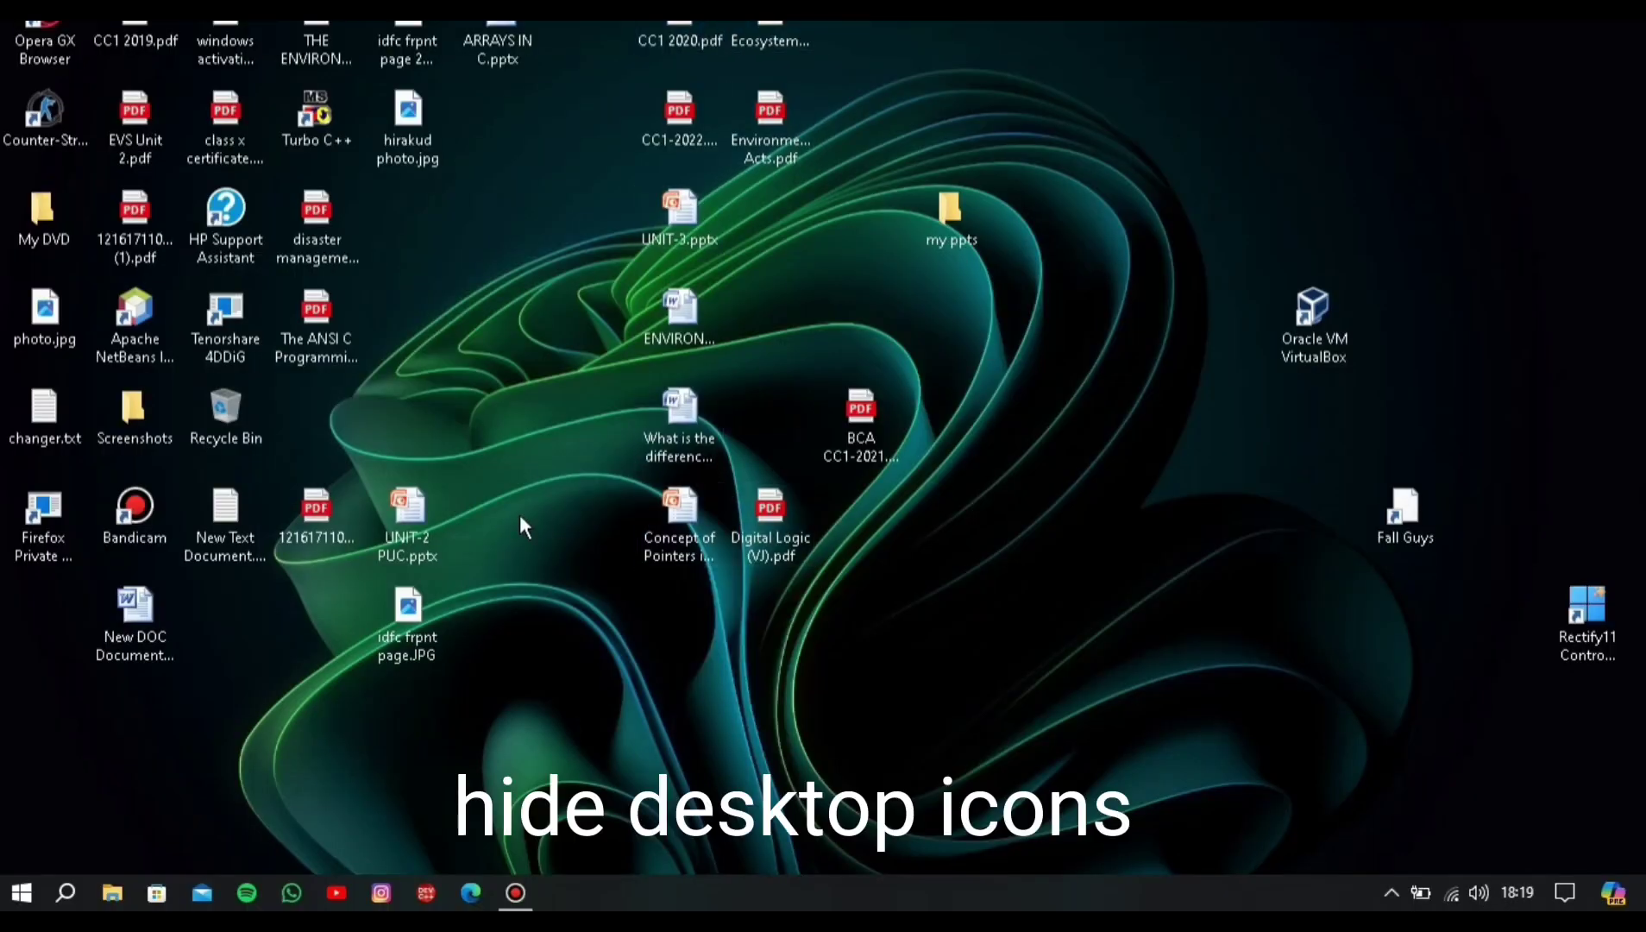
# Hide all icons on the Windows desktop
pyautogui.rightClick(1022, 598)
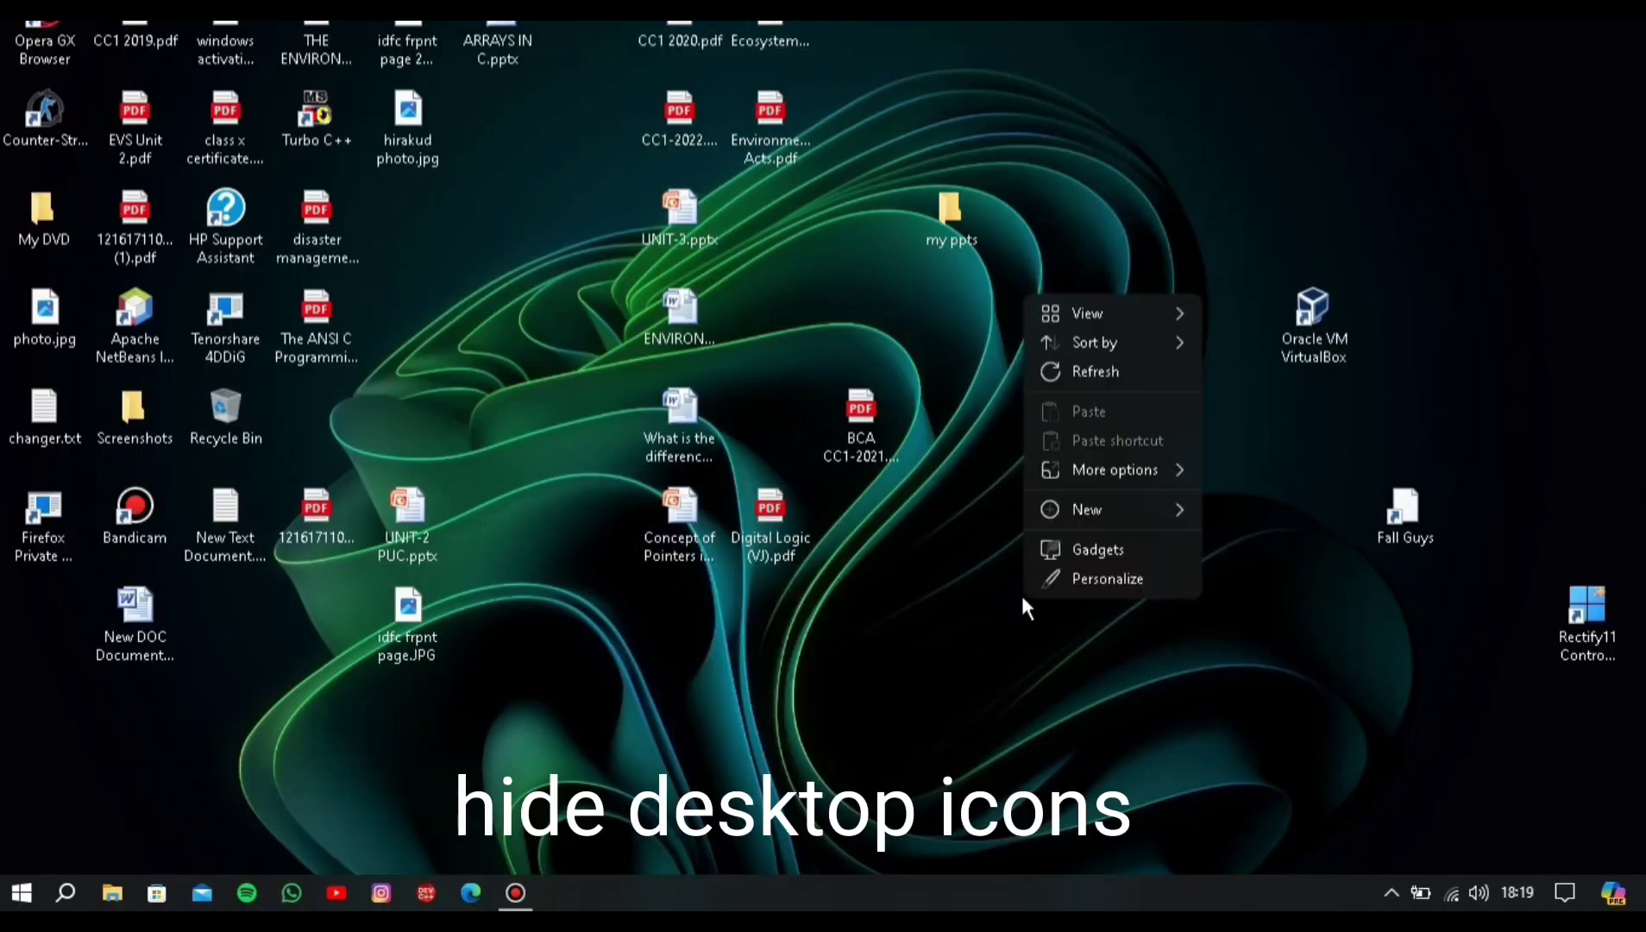
pyautogui.moveTo(1087, 326)
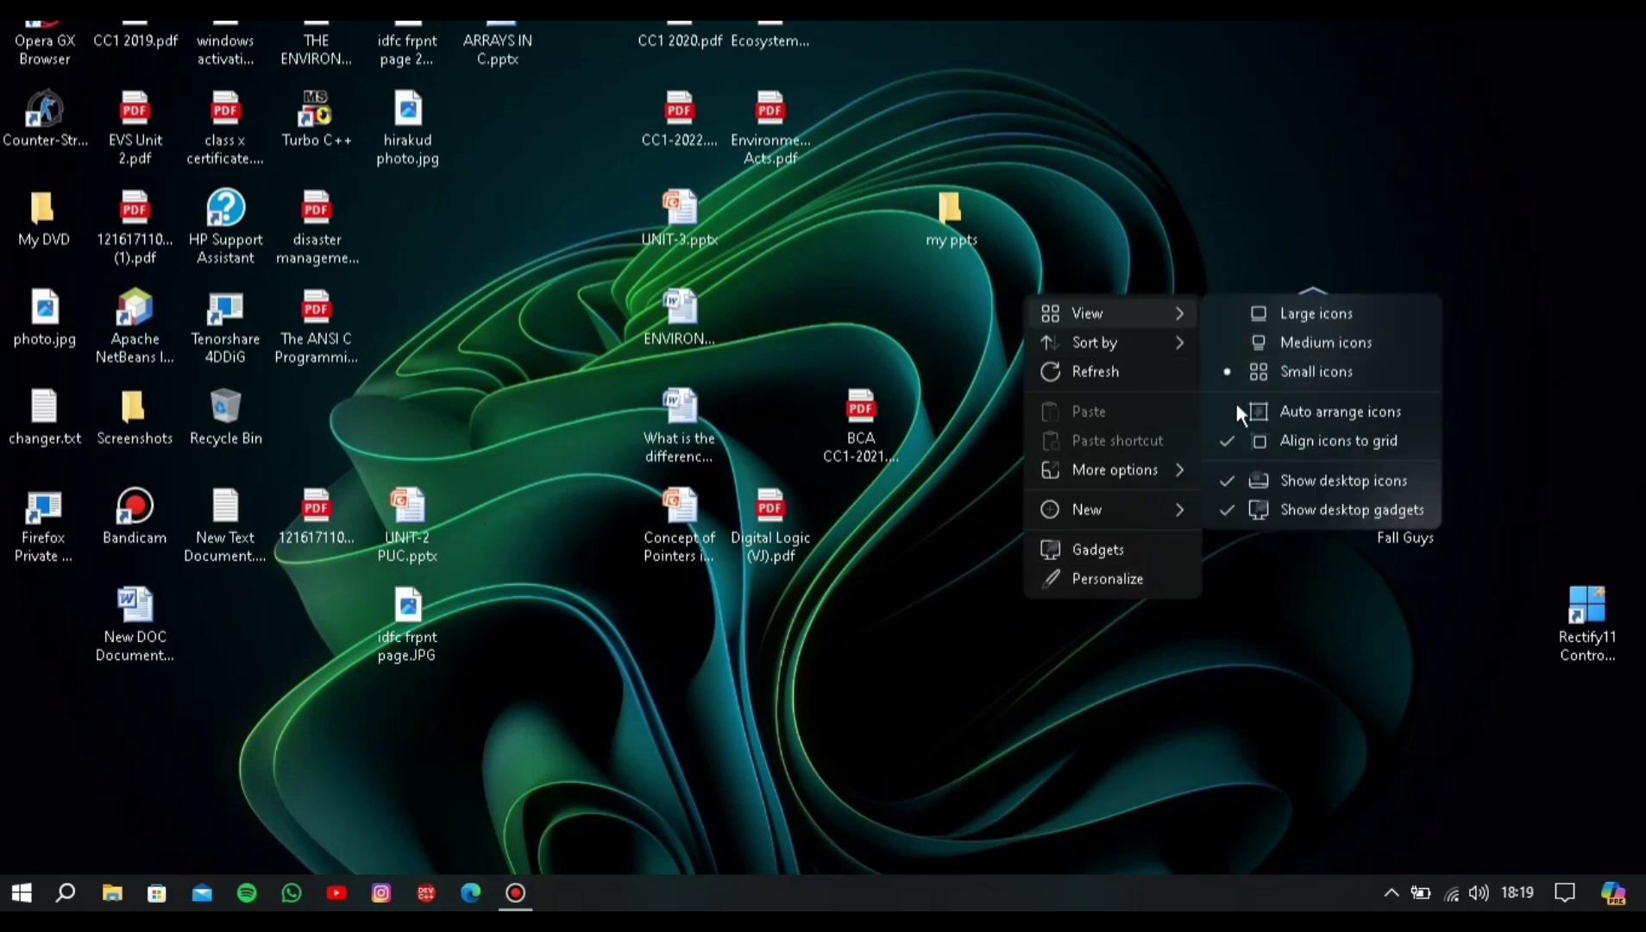
pyautogui.click(1260, 479)
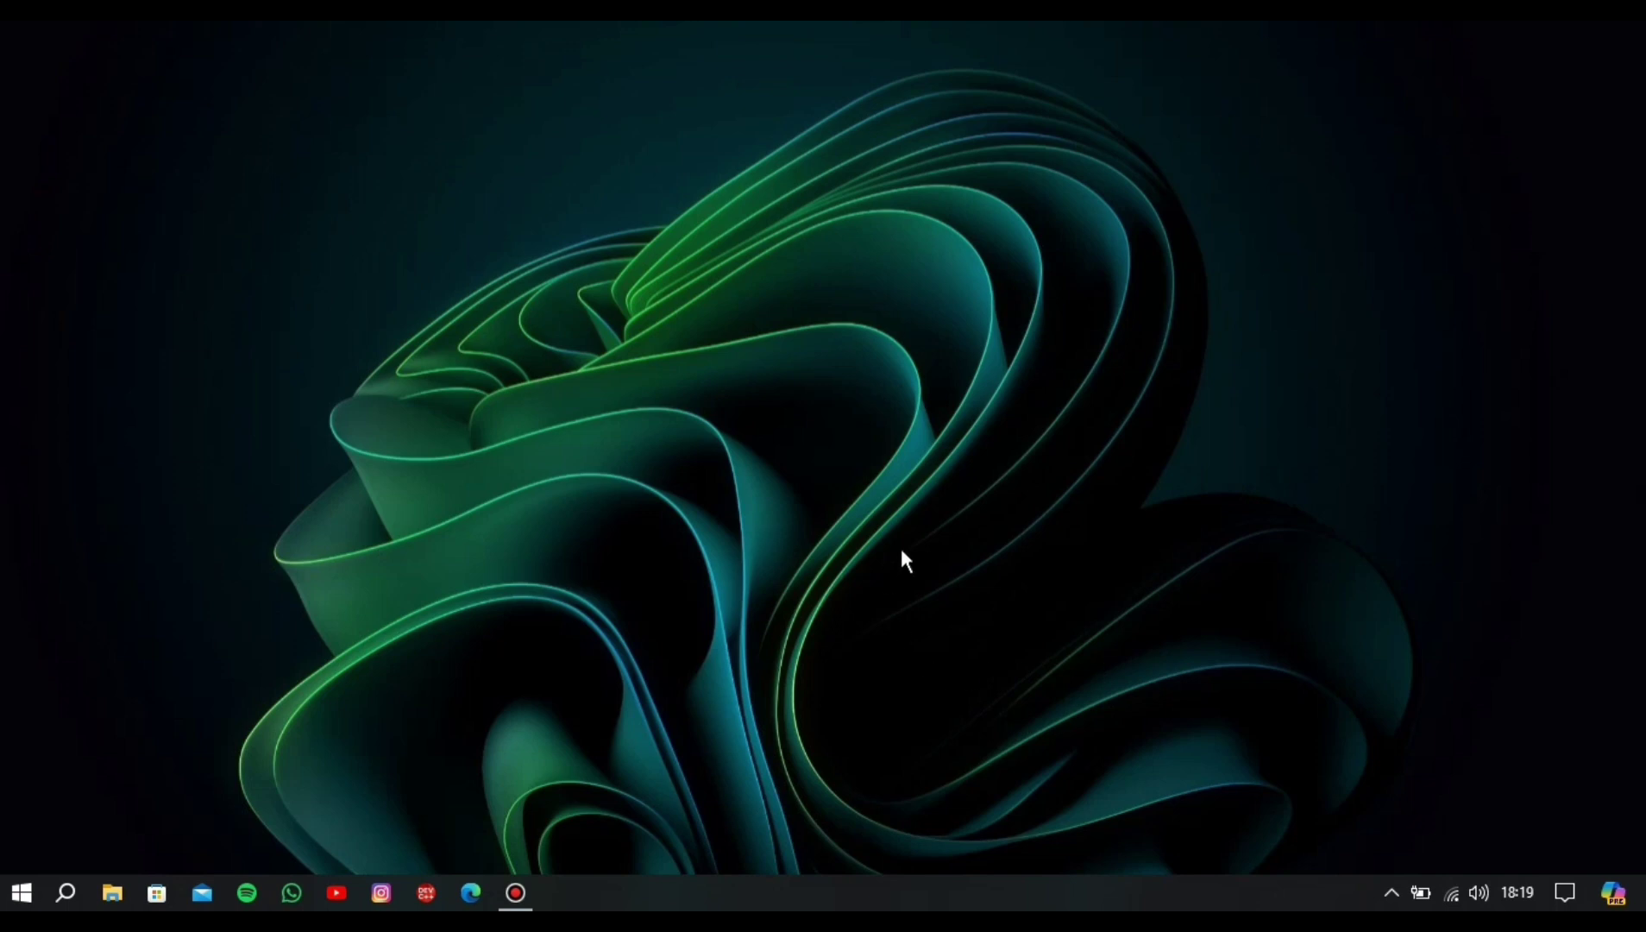
# View the hidden desktop files in File Explorer through the Desktop folder in Quick access, and close the window
pyautogui.press('super+e')
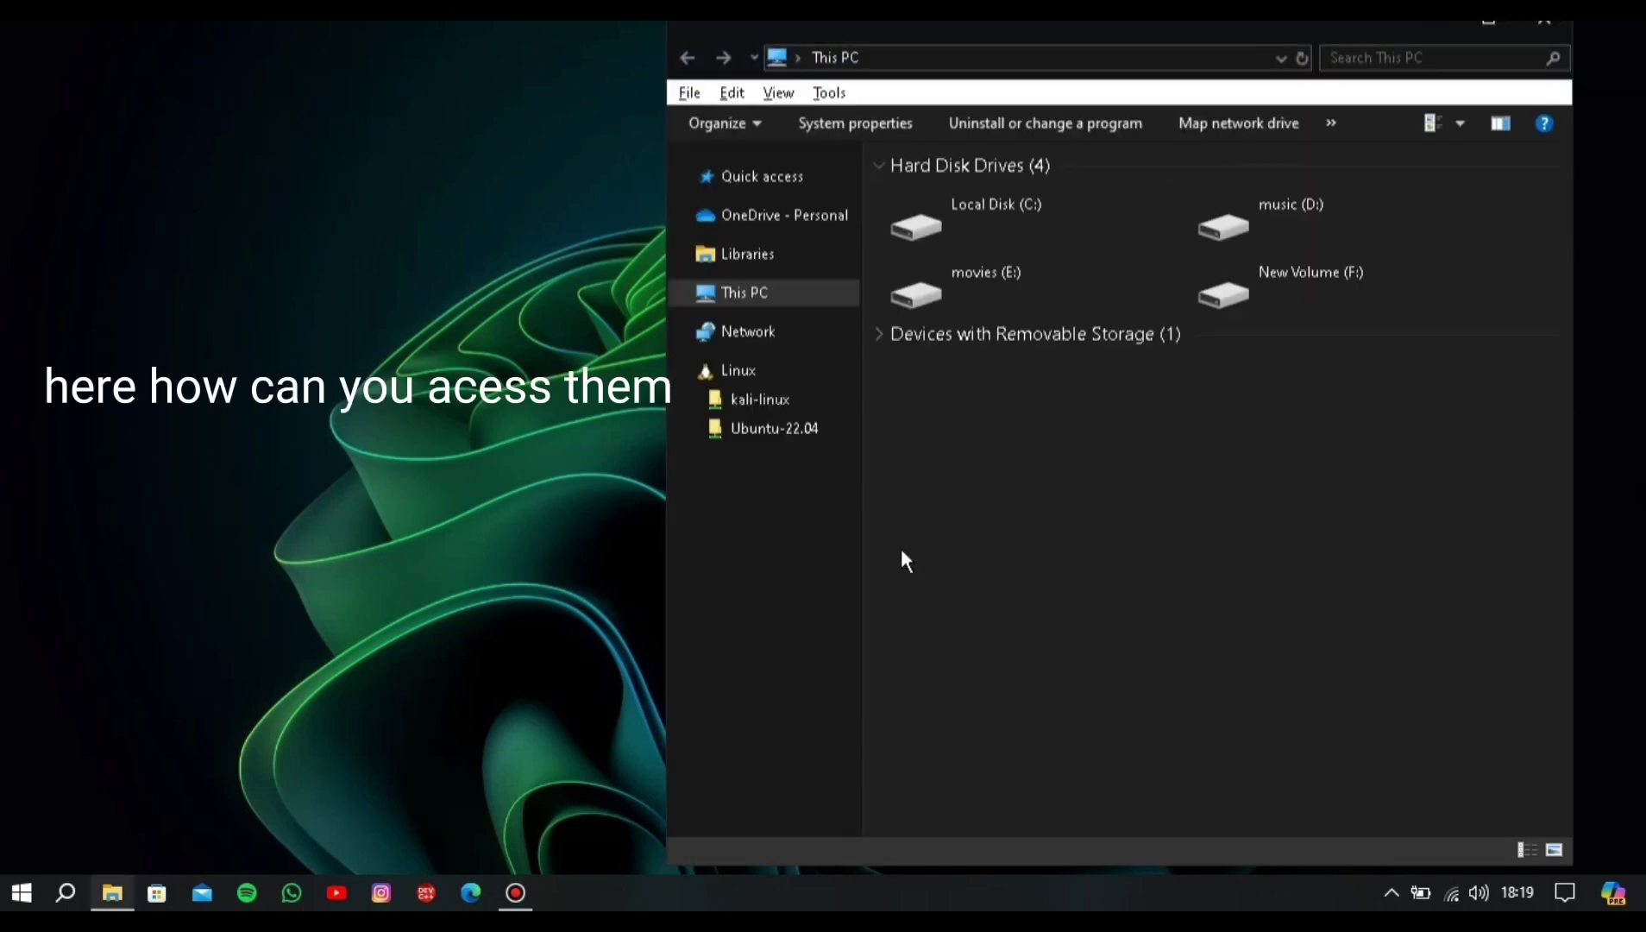
pyautogui.click(792, 409)
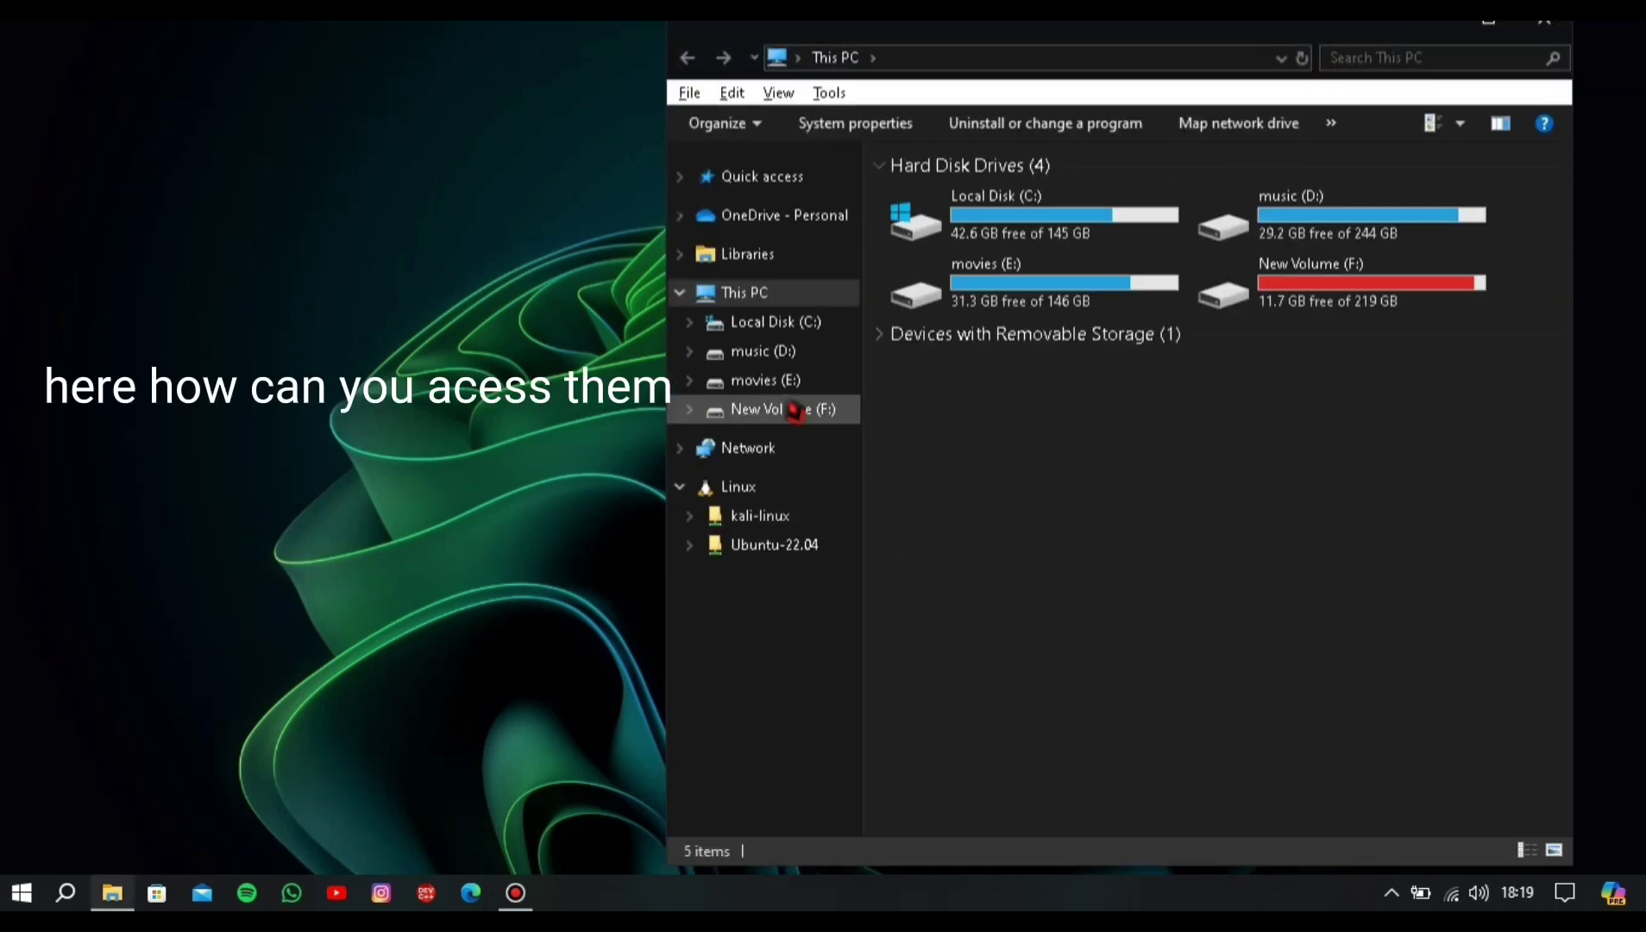
pyautogui.click(738, 176)
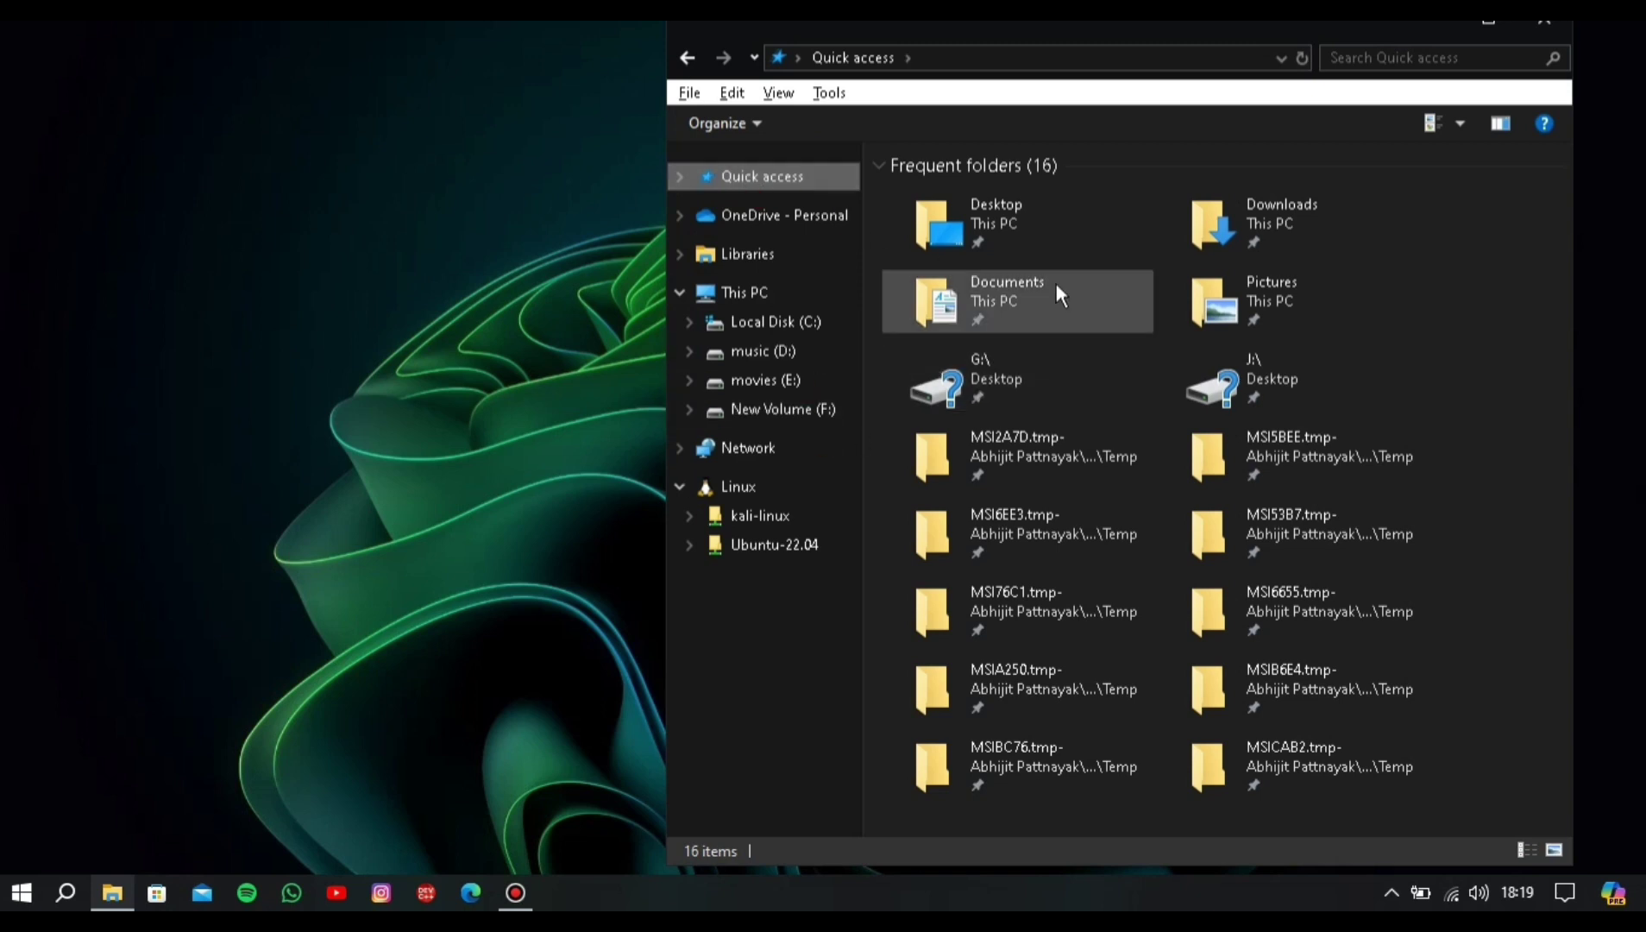
pyautogui.click(1021, 241)
pyautogui.doubleClick(1022, 239)
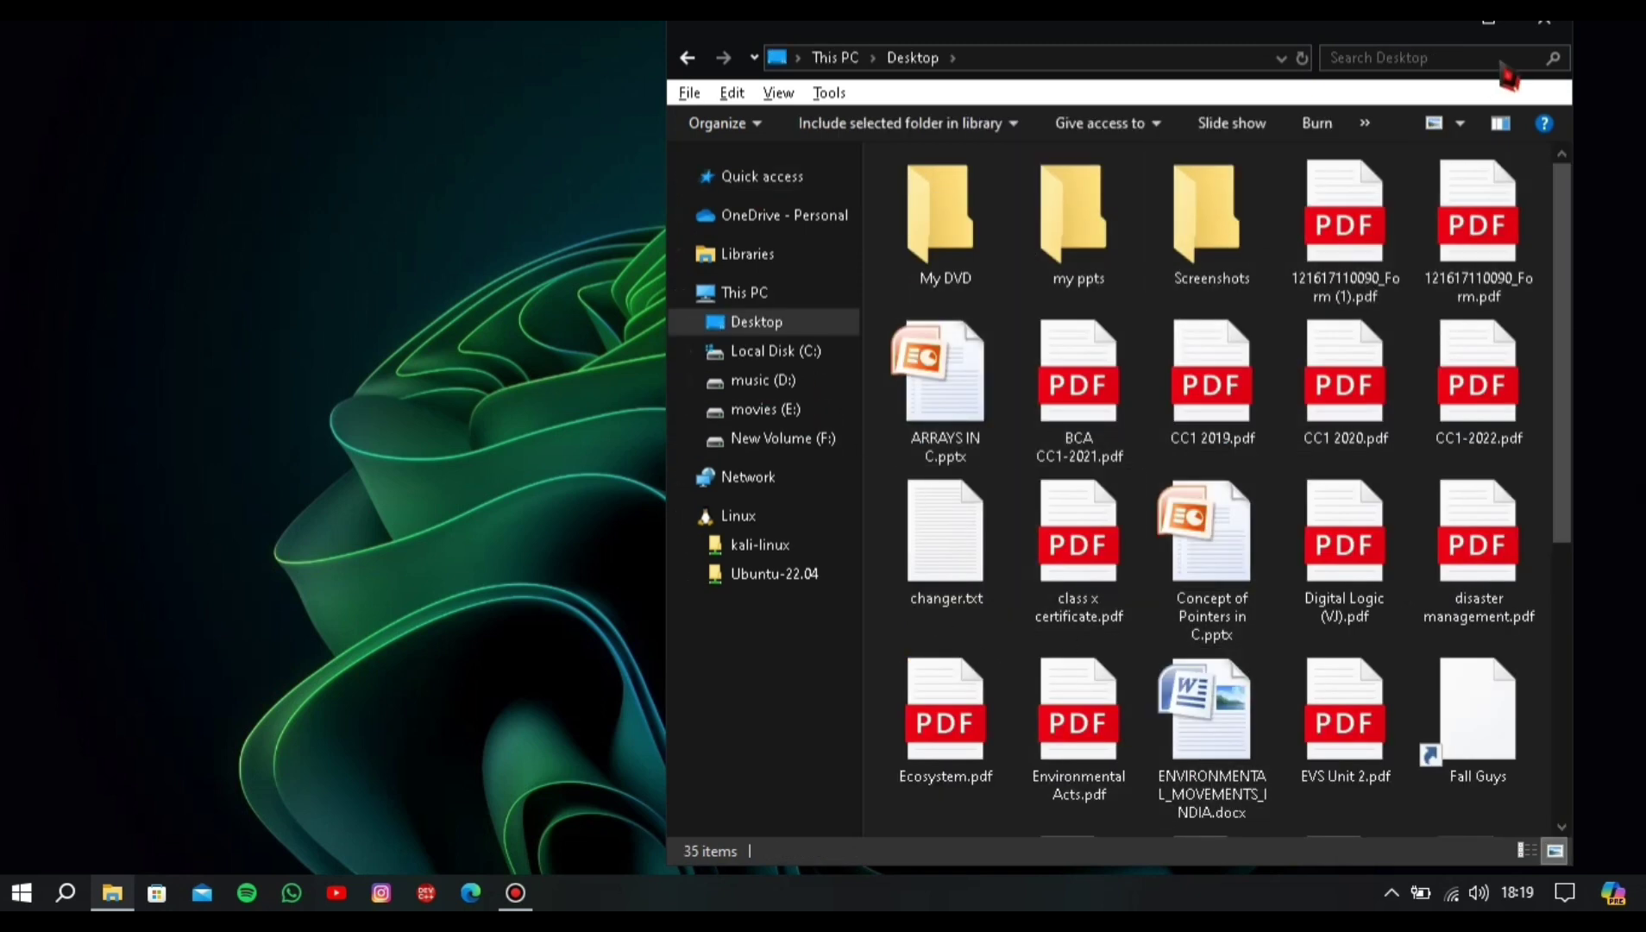
pyautogui.click(1530, 29)
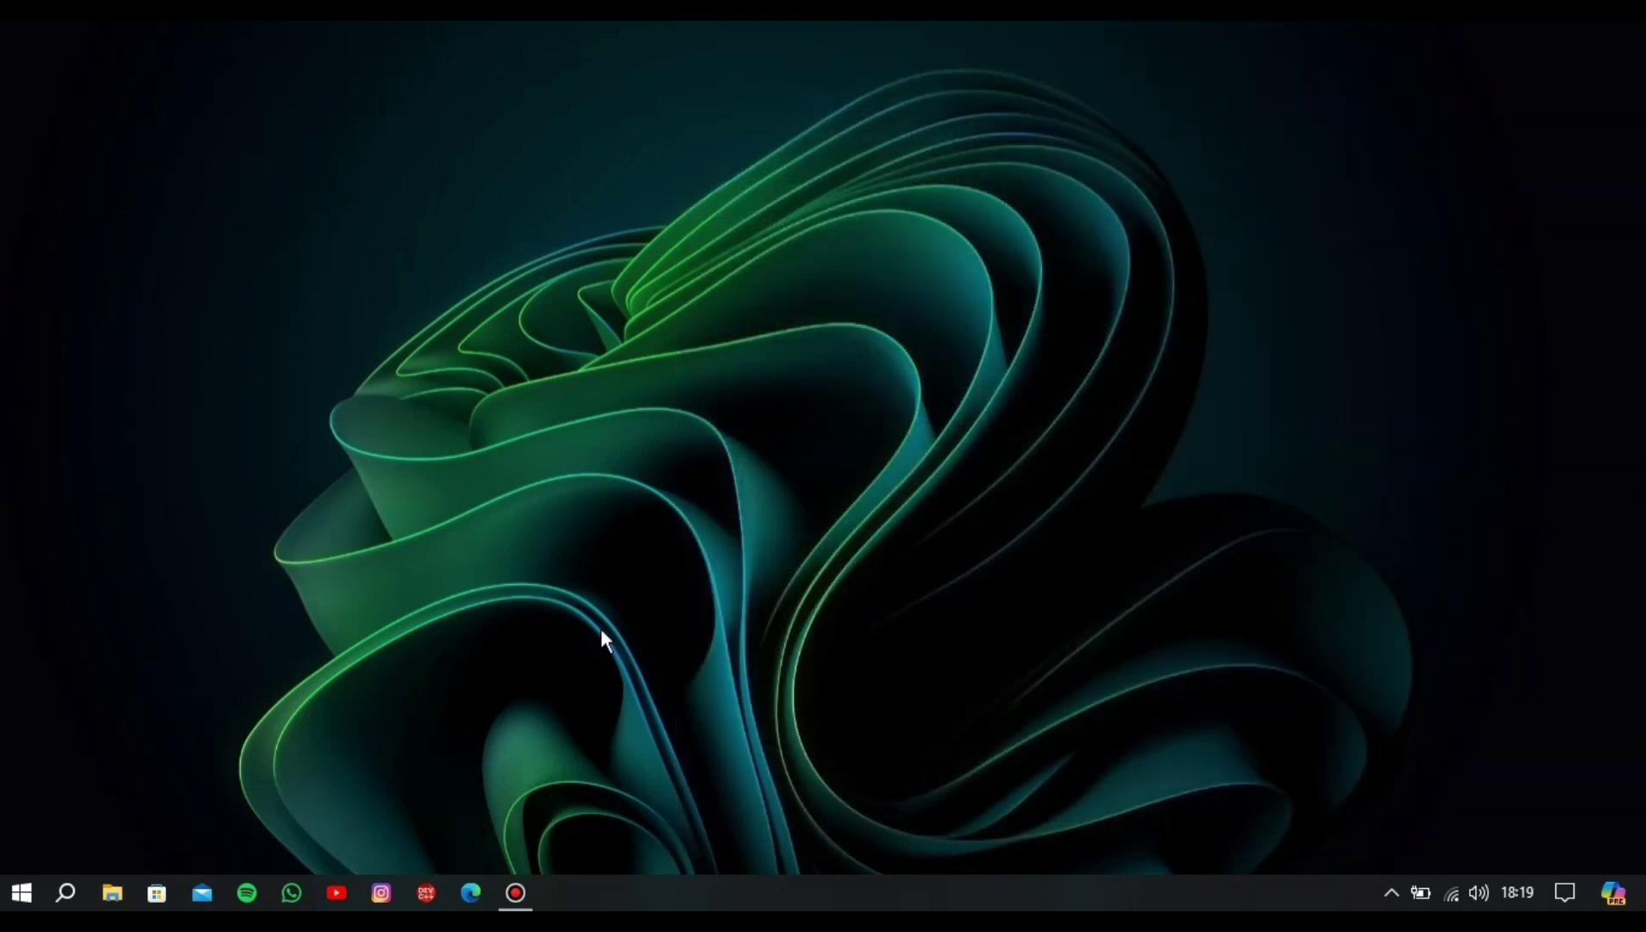
# Search Windows for "oper" and launch Opera GX Browser
pyautogui.press('super+s')
pyautogui.write('op')
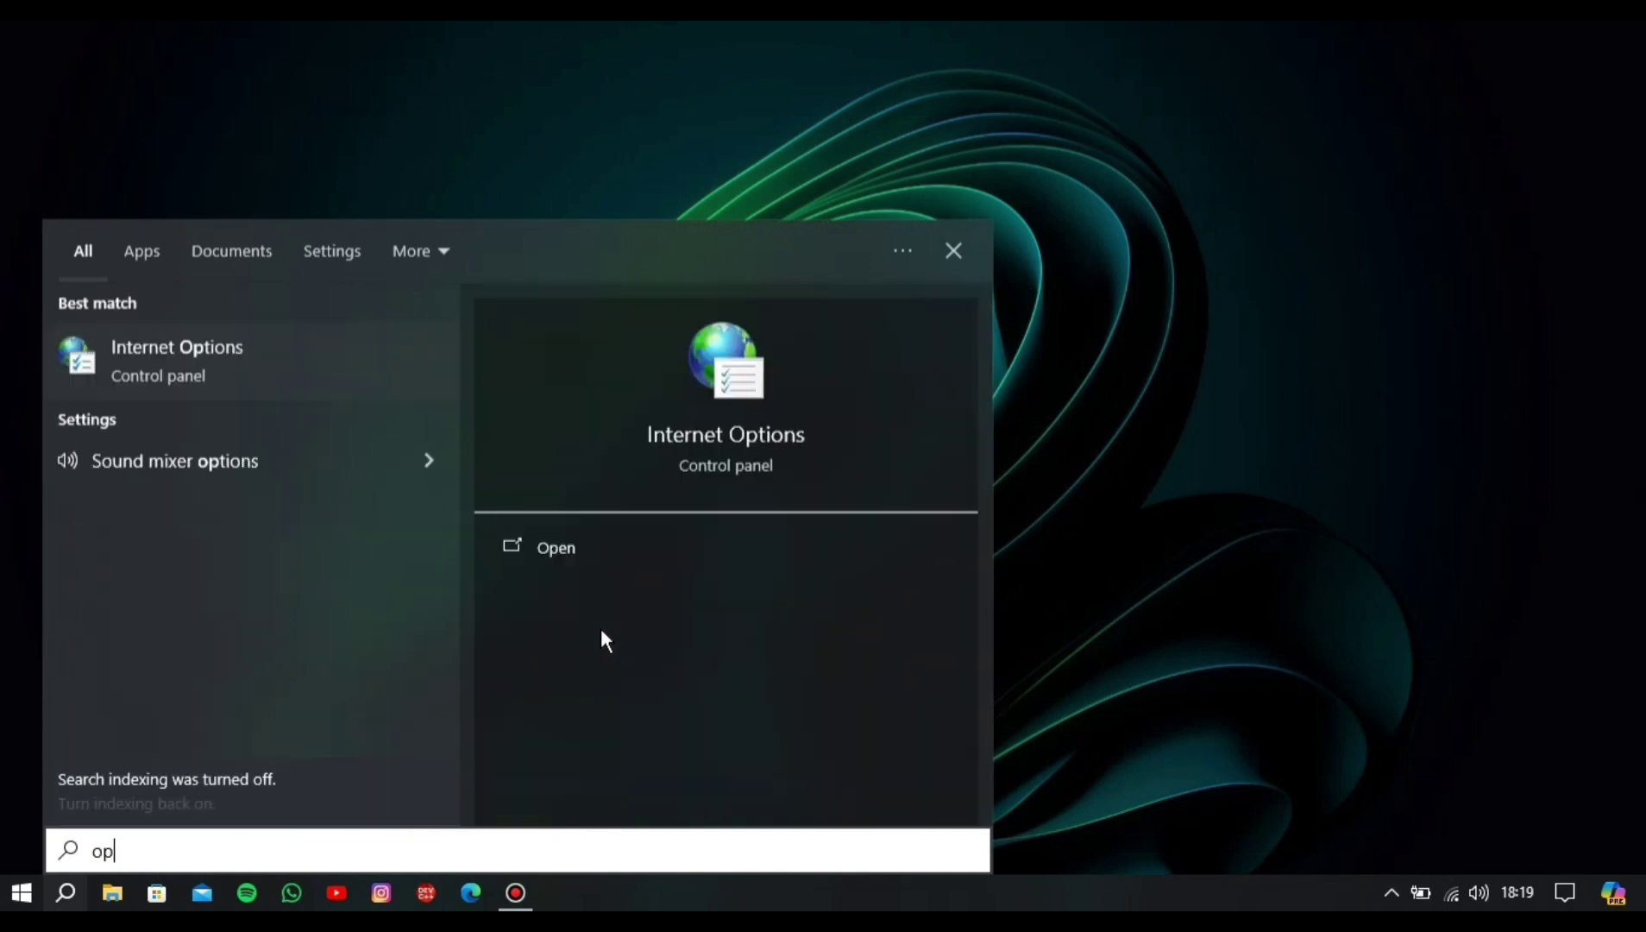
pyautogui.write('er')
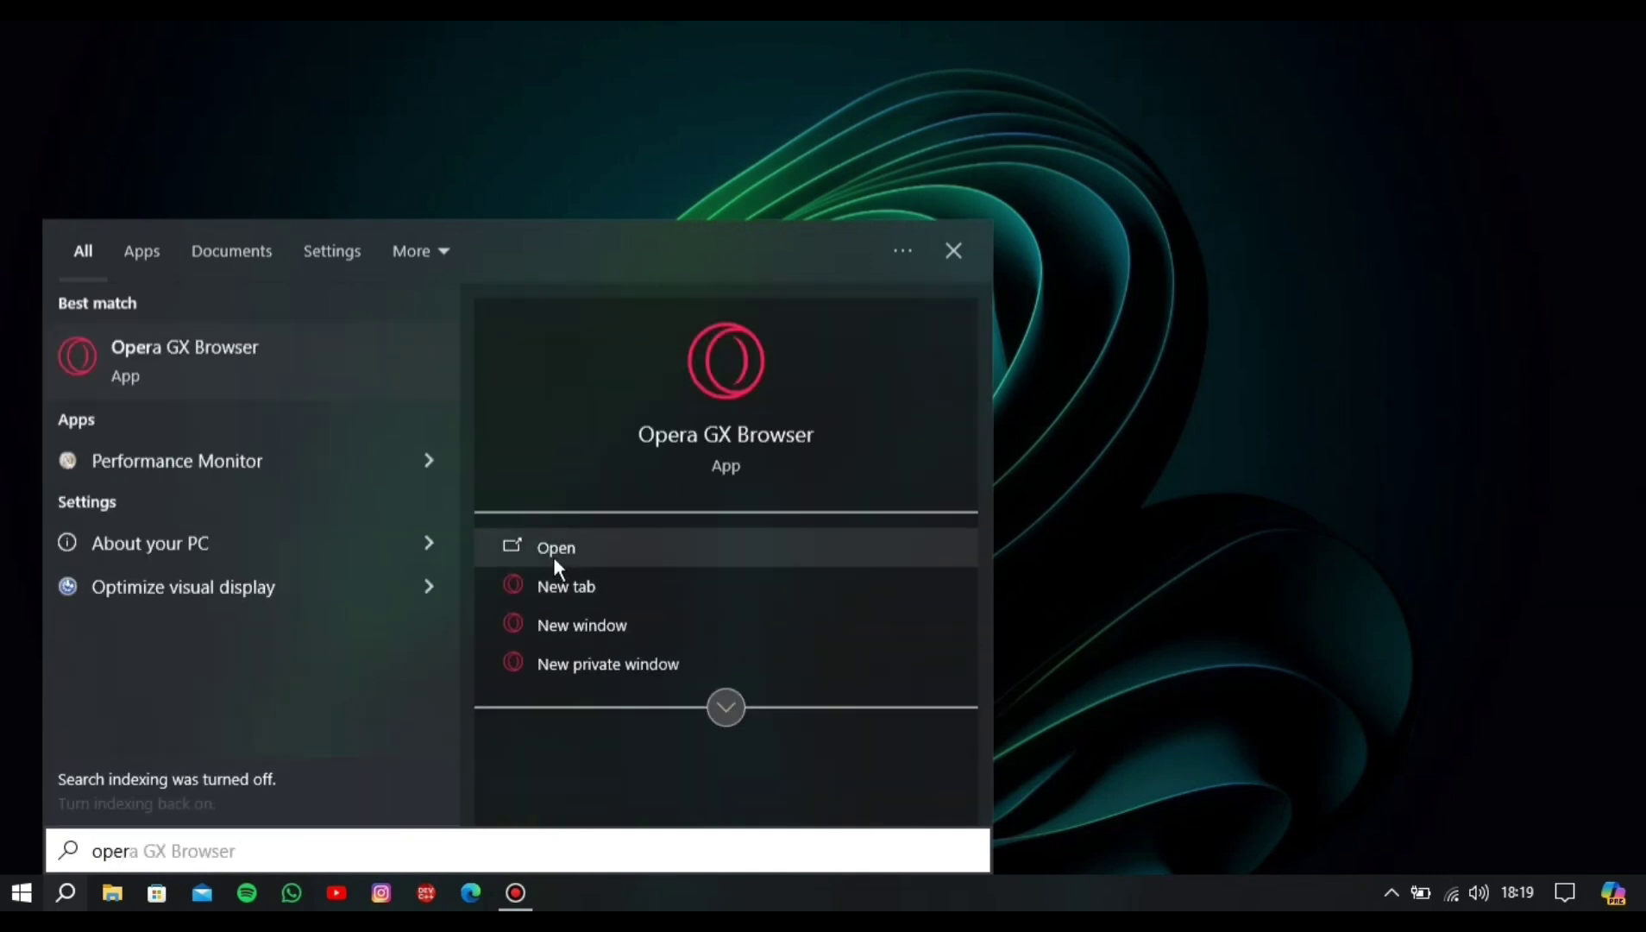
pyautogui.click(555, 566)
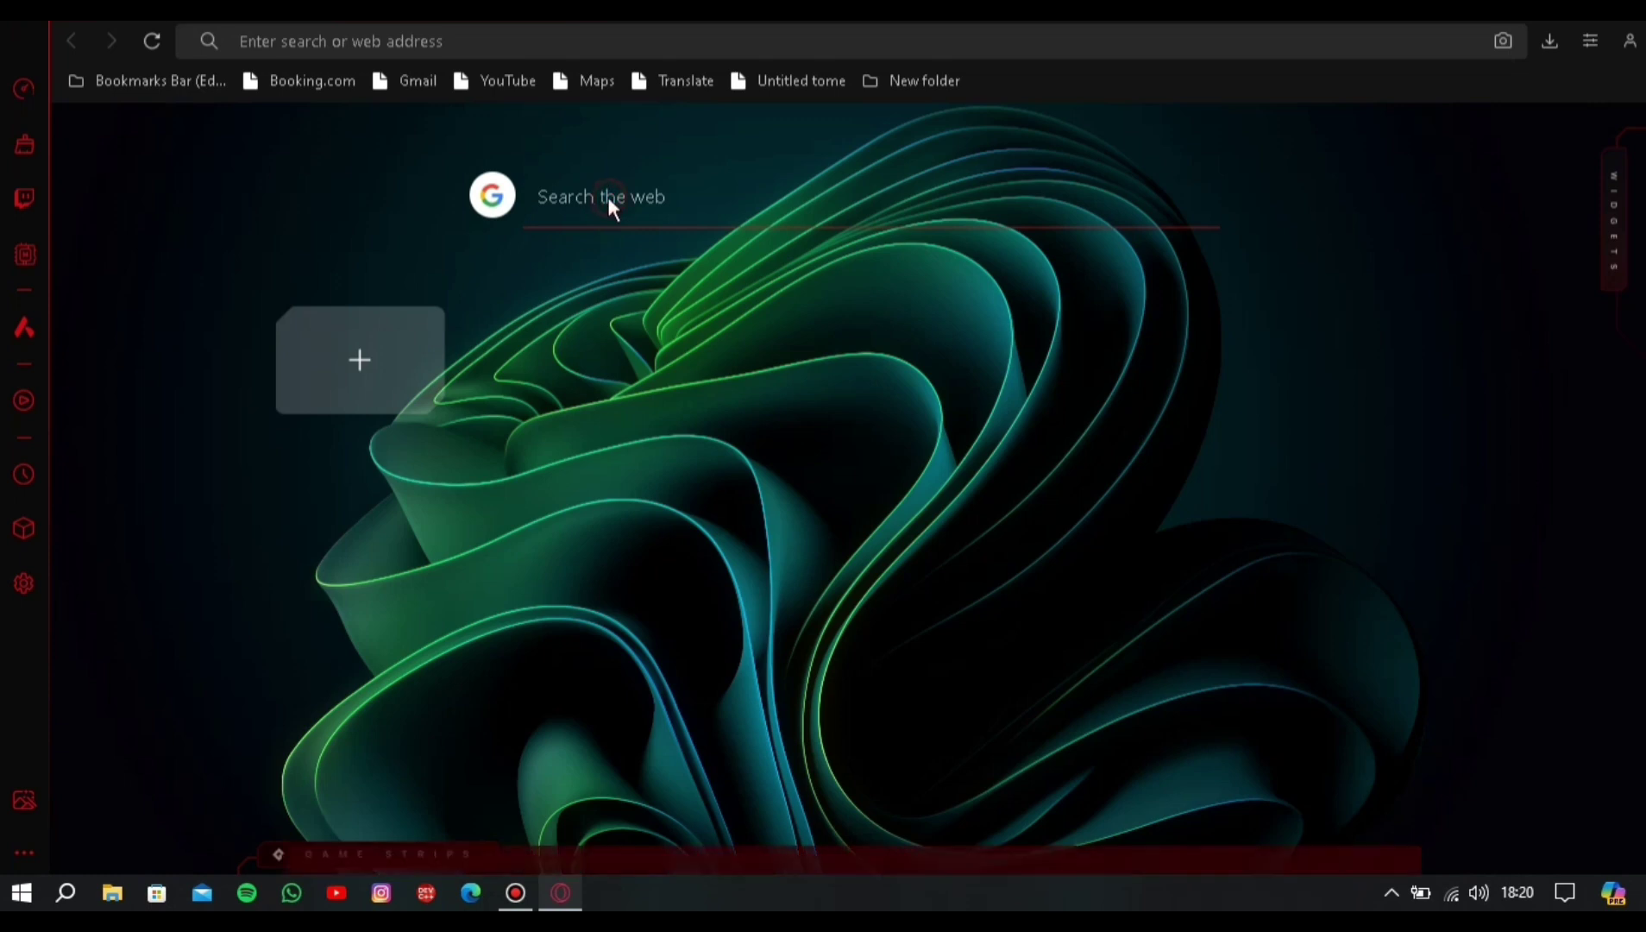
# Search the web for "download rainmeter" and open the official rainmeter.net result
pyautogui.click(608, 199)
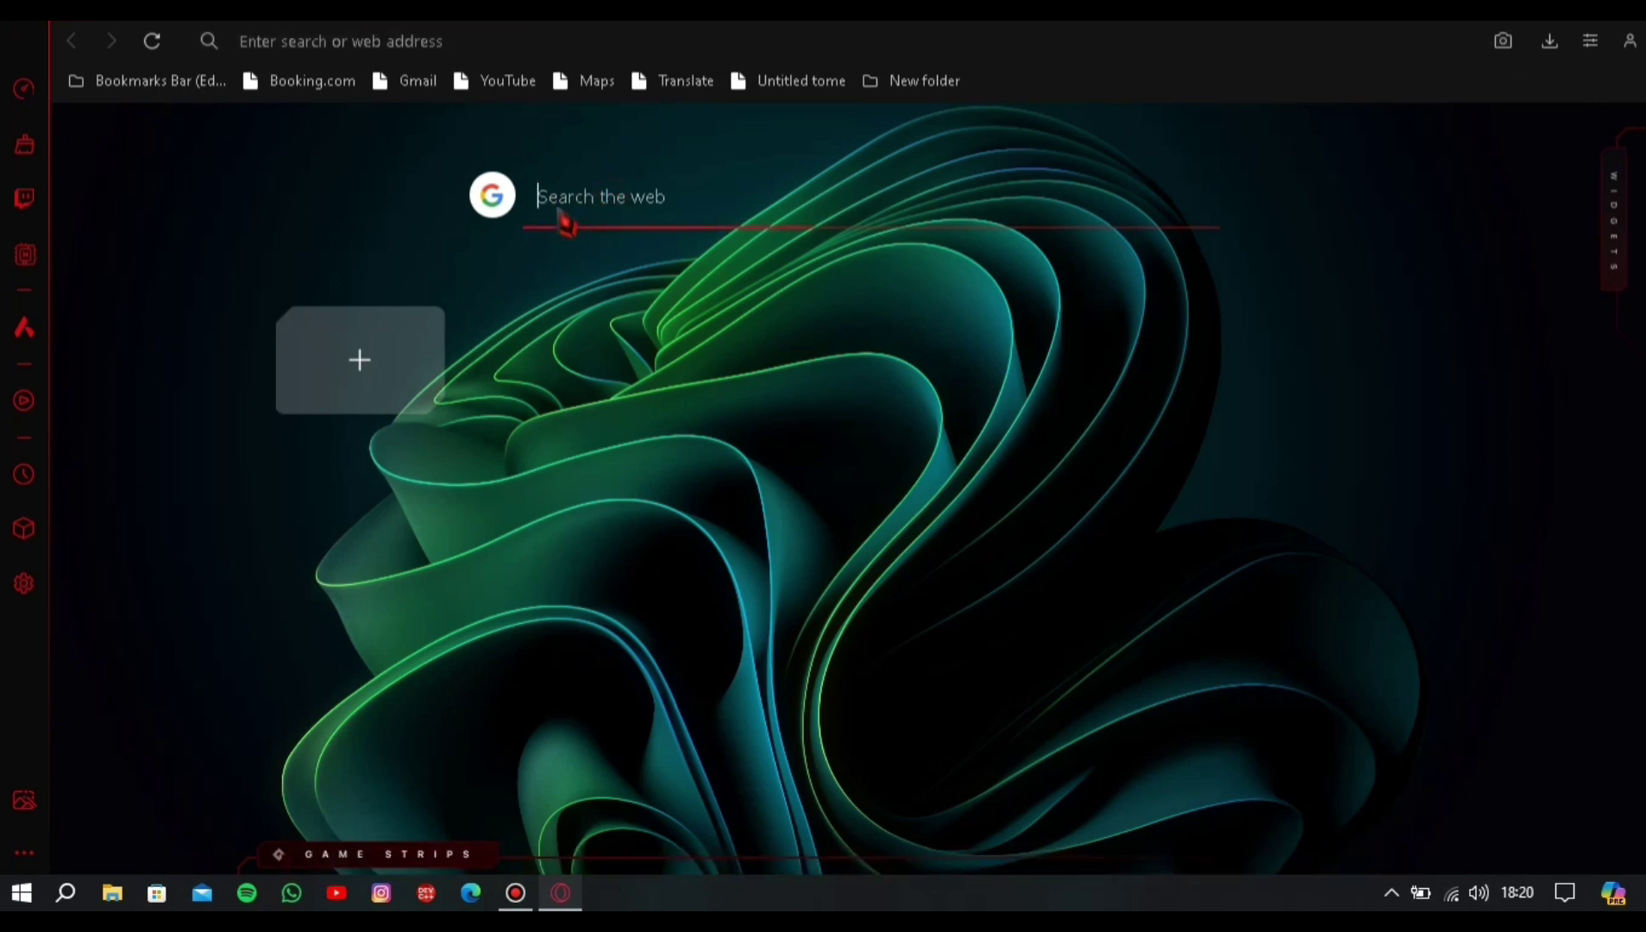
pyautogui.write('download')
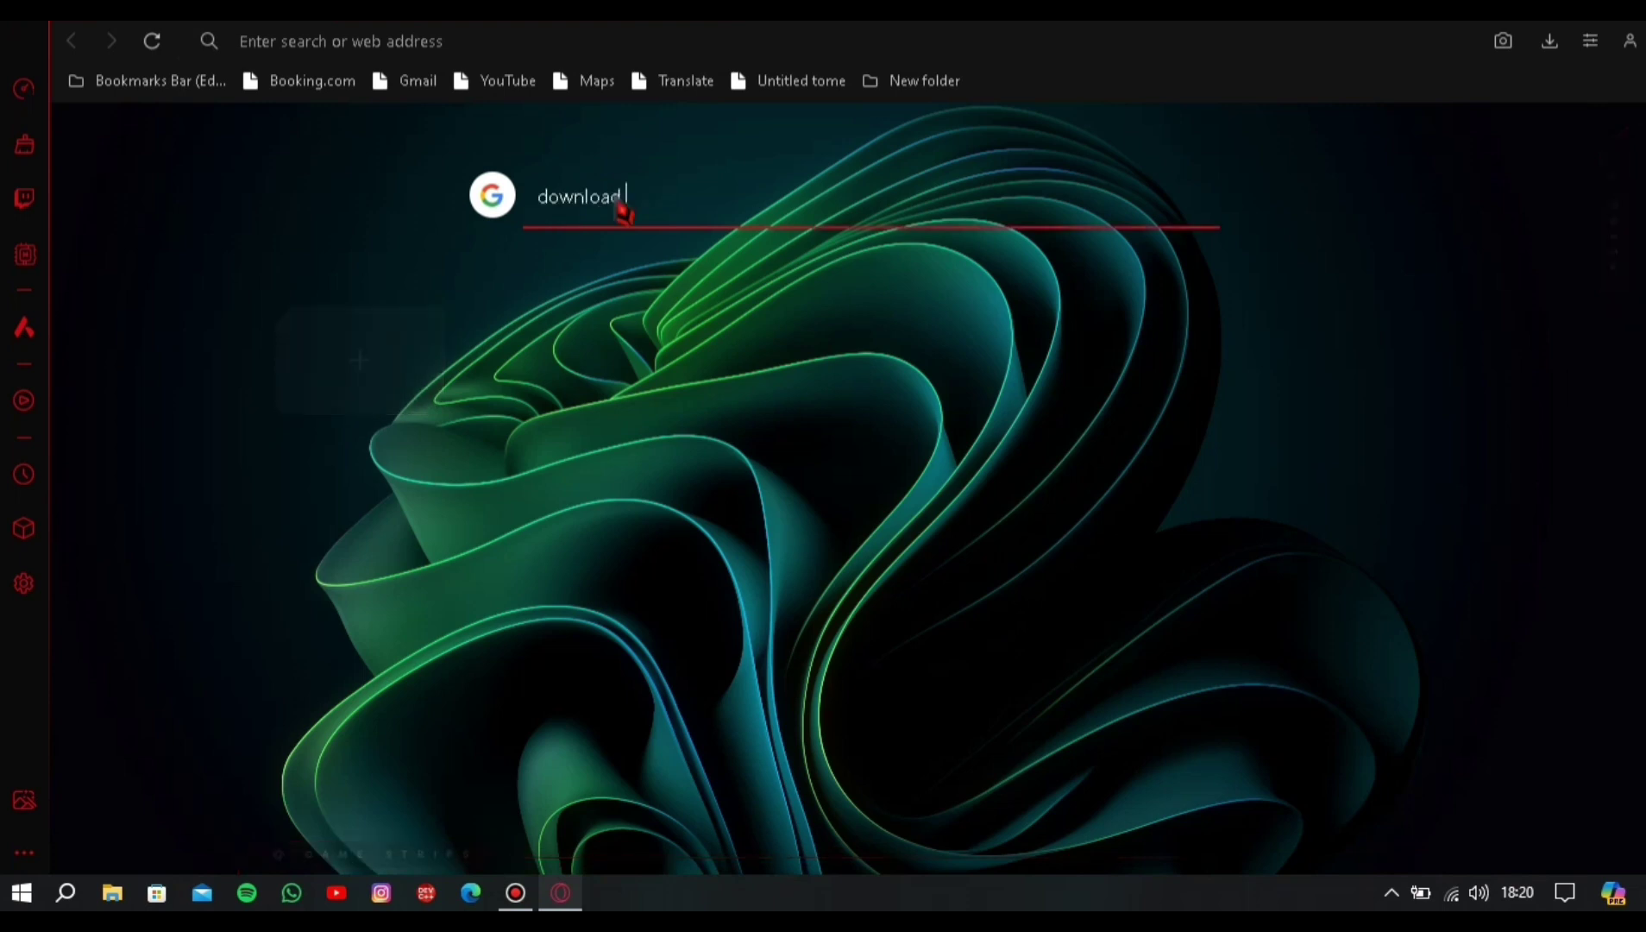
pyautogui.write(' rainmeter')
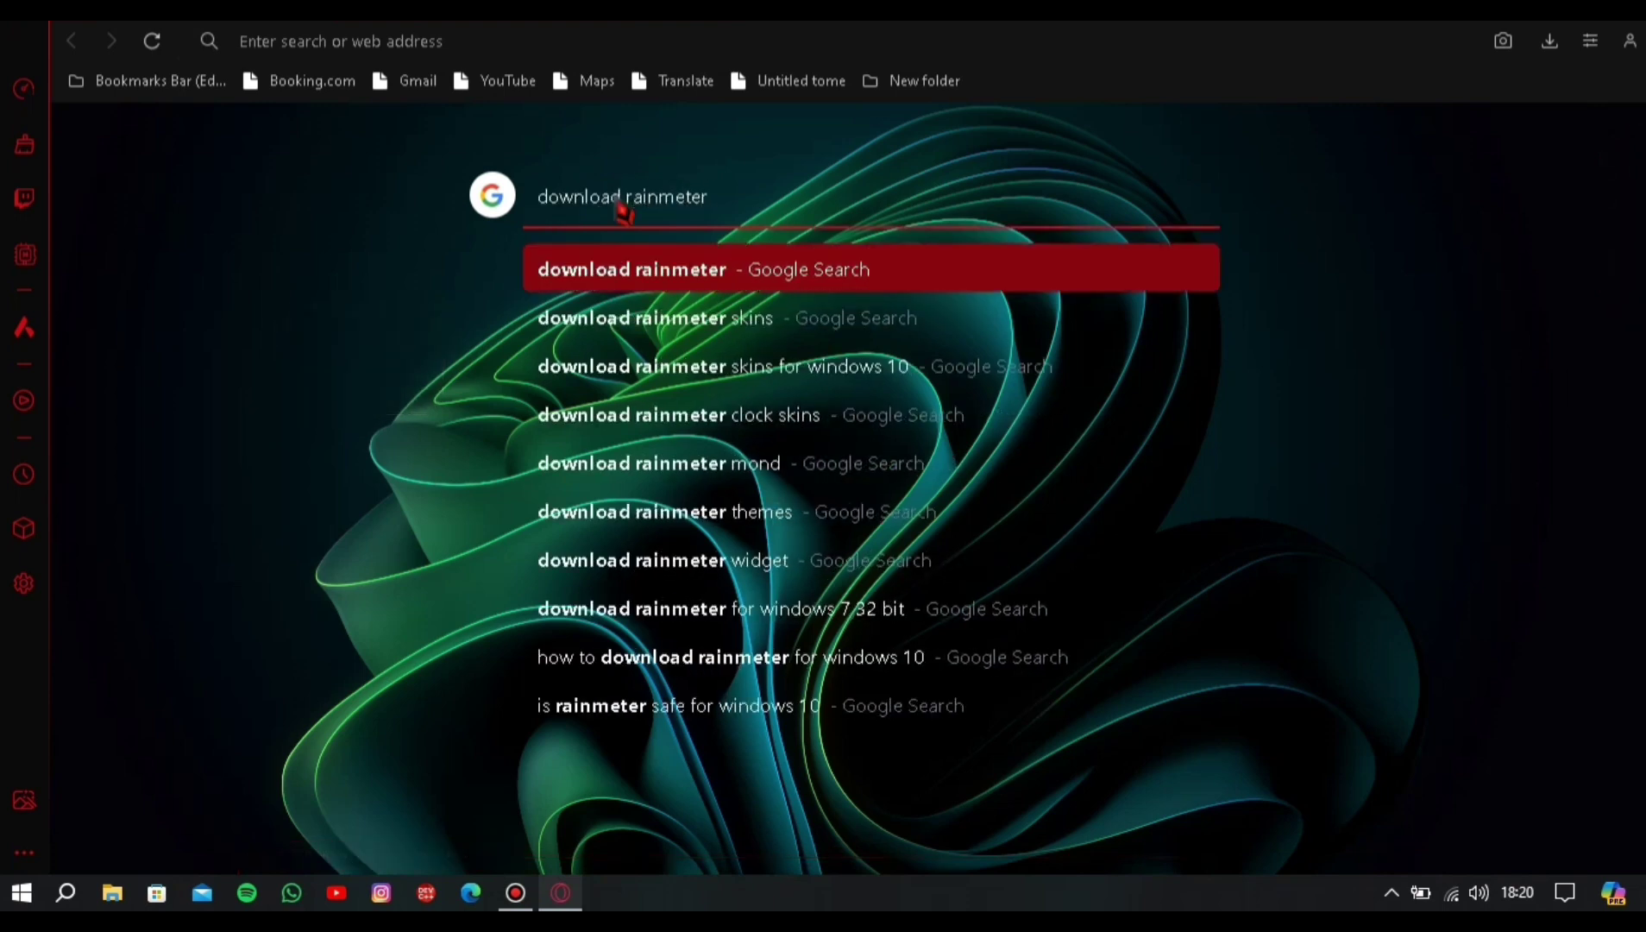
pyautogui.press('Return')
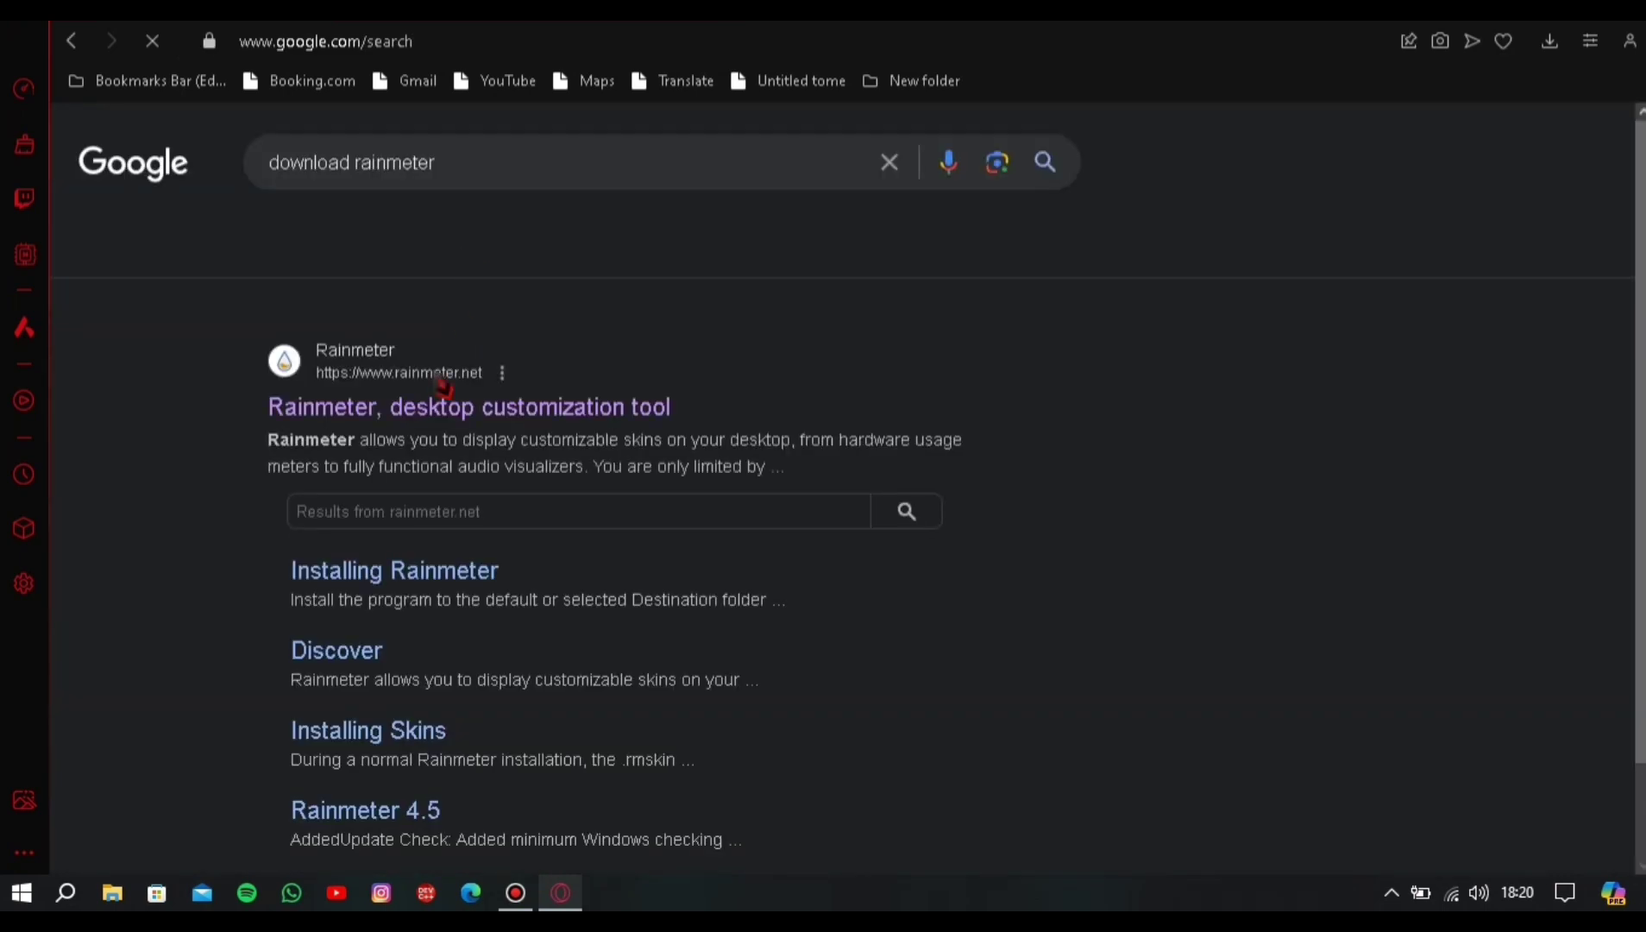
pyautogui.click(402, 418)
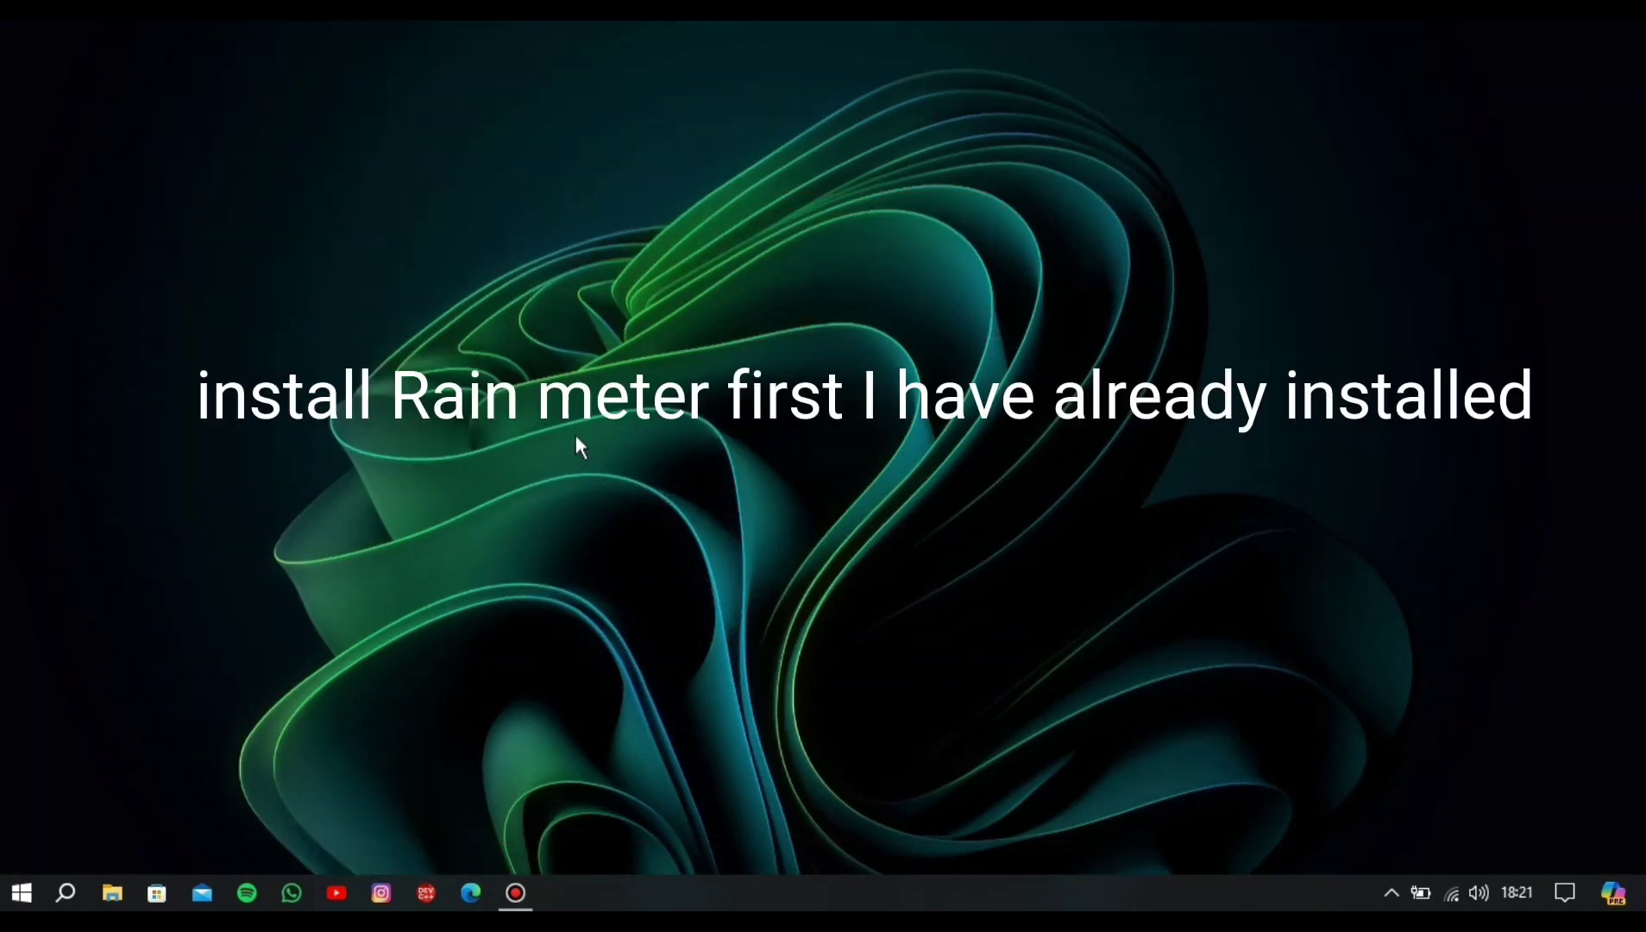
# Open the Downloads folder from Quick access in File Explorer and move the window toward the middle of the desktop
pyautogui.press('super+e')
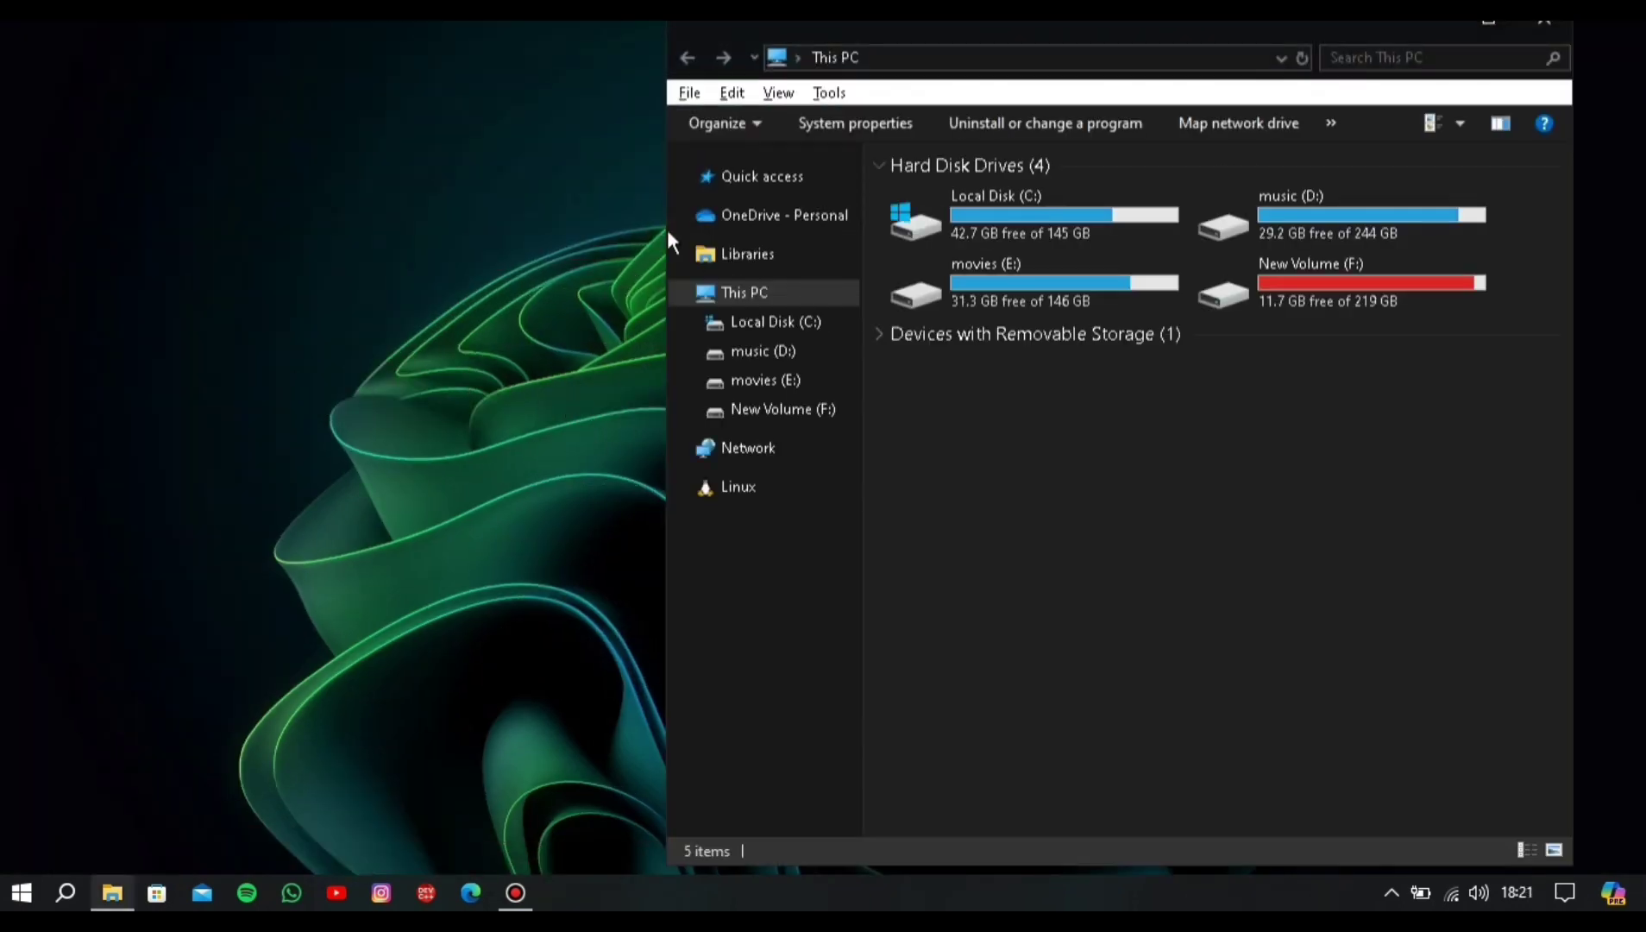
pyautogui.click(770, 259)
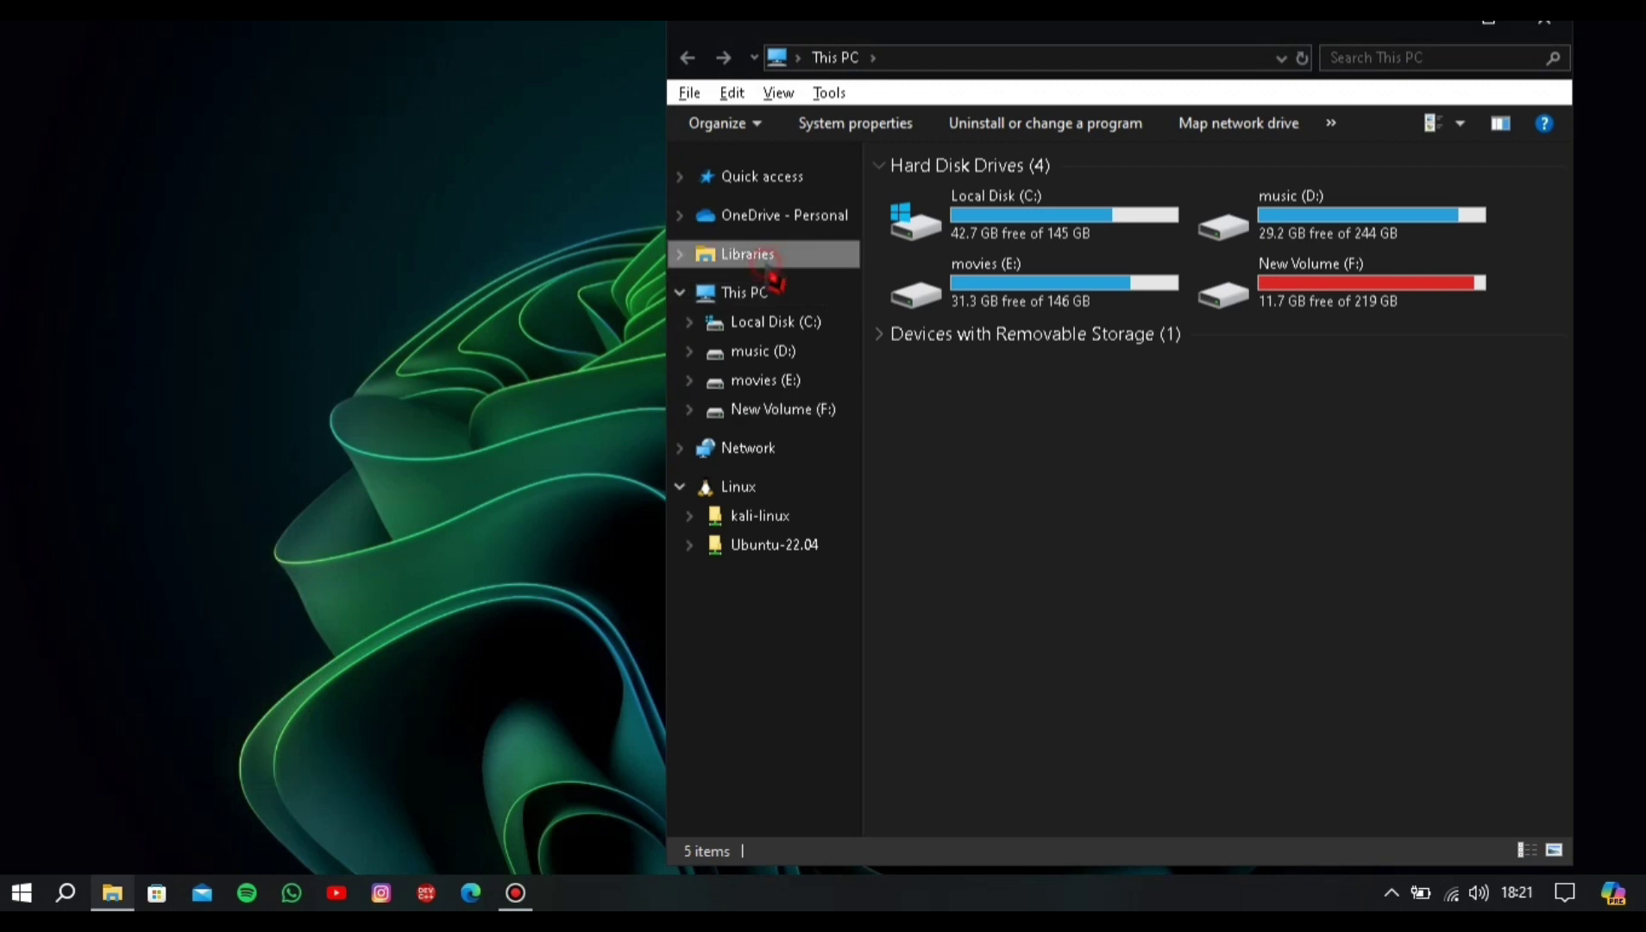
pyautogui.click(745, 185)
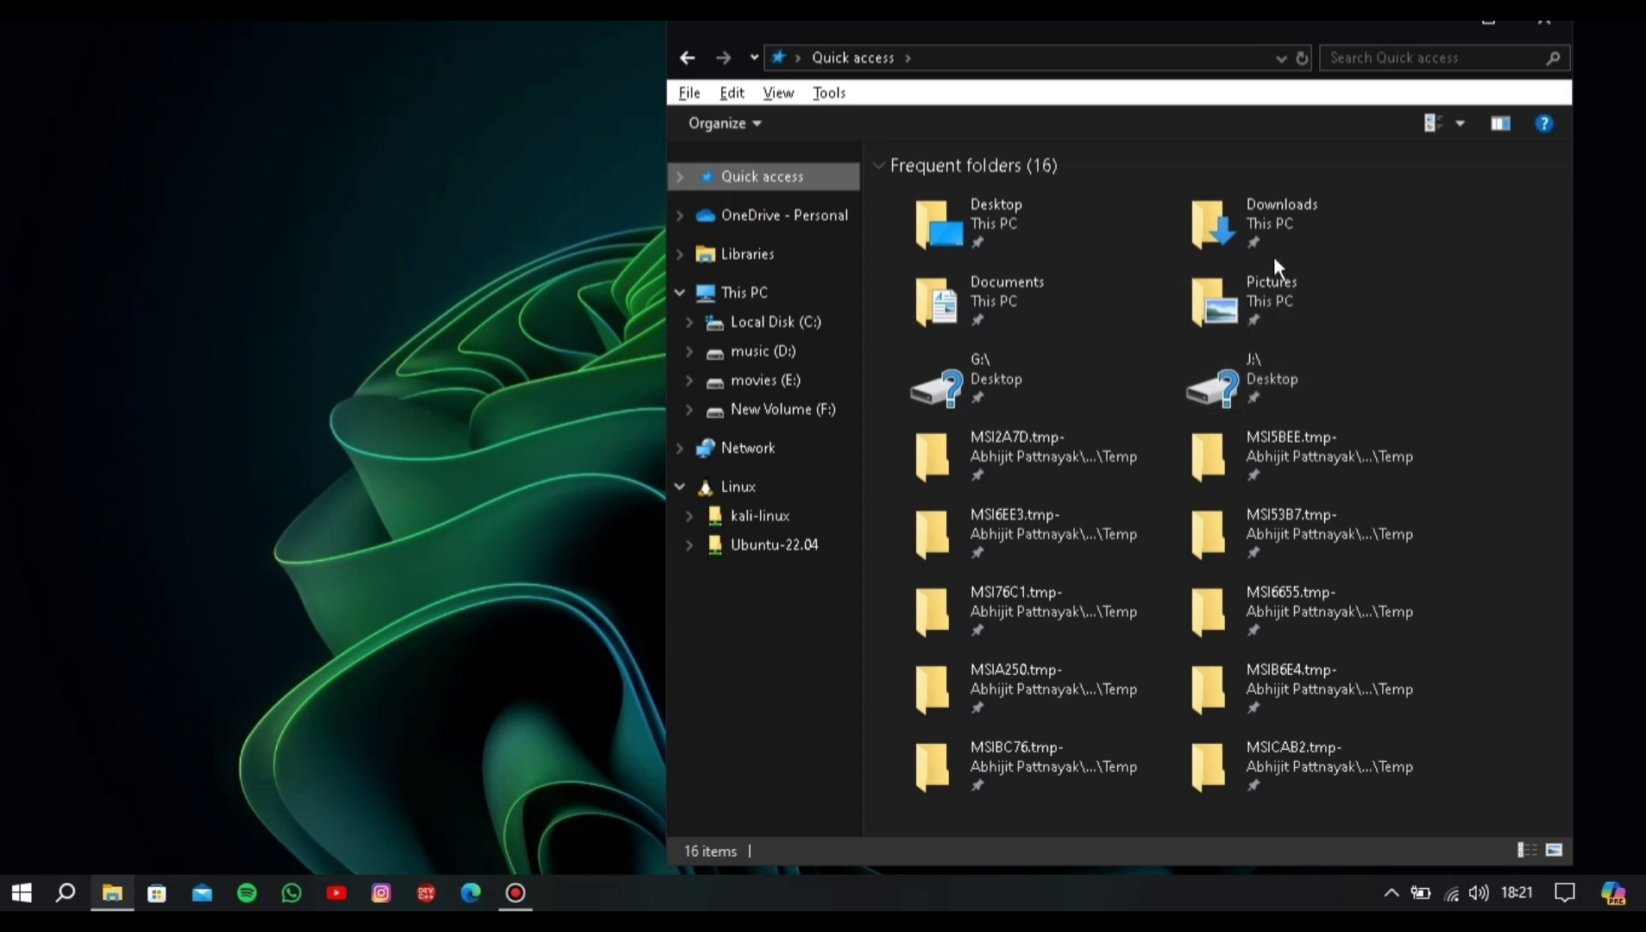
pyautogui.doubleClick(1277, 246)
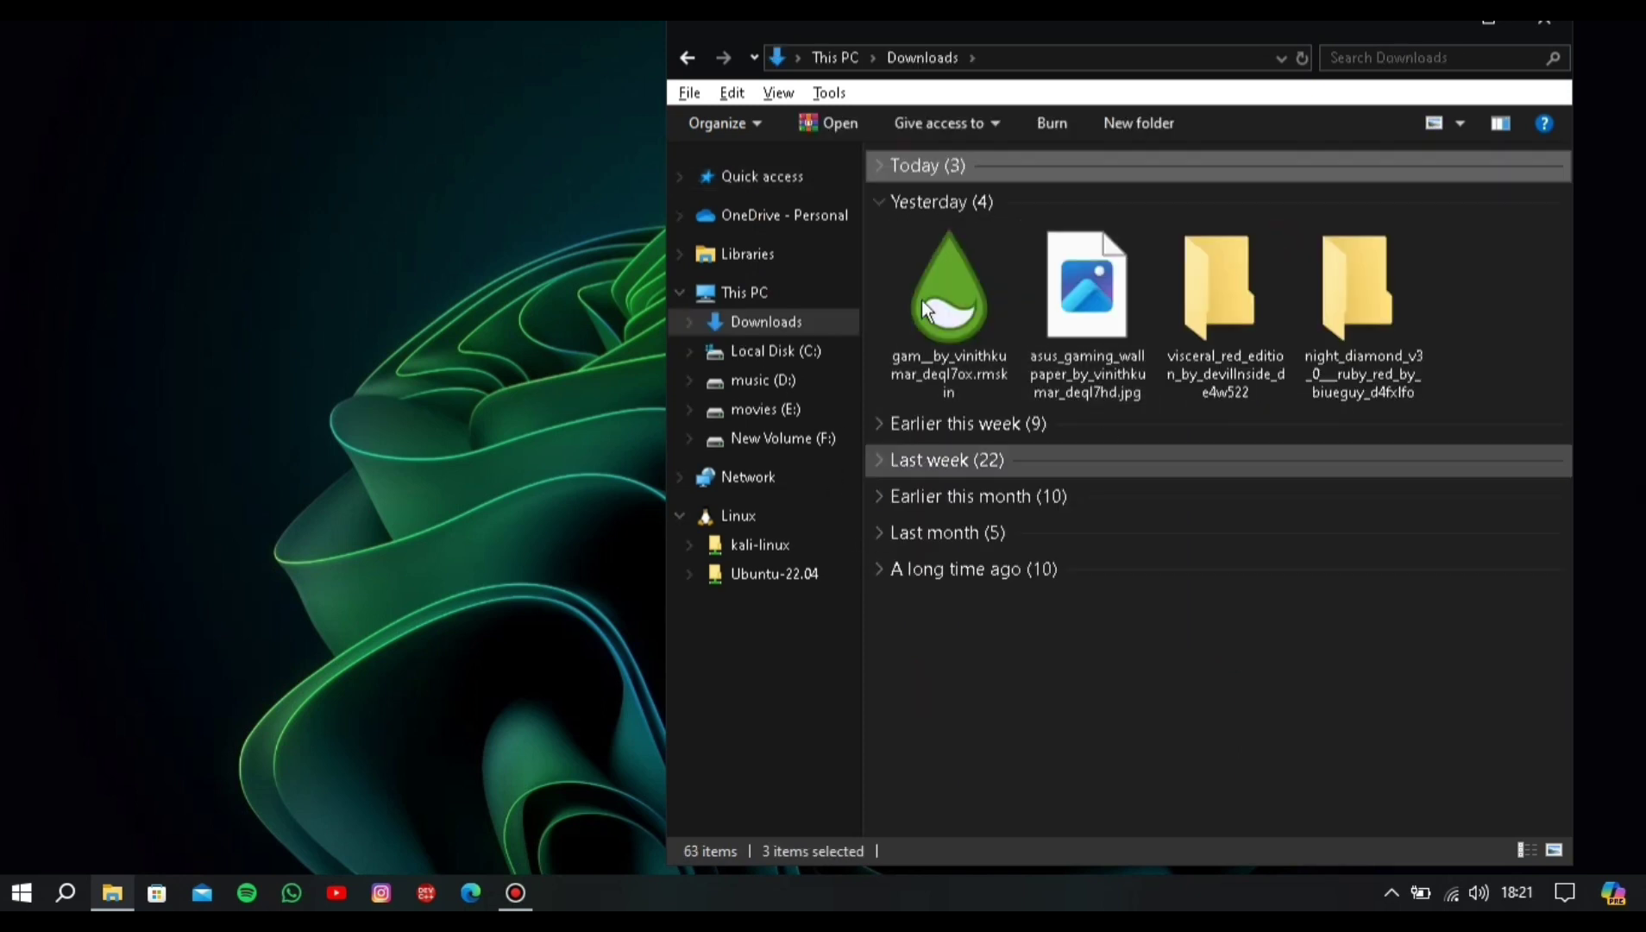
pyautogui.moveTo(1205, 27); pyautogui.dragTo(899, 40)
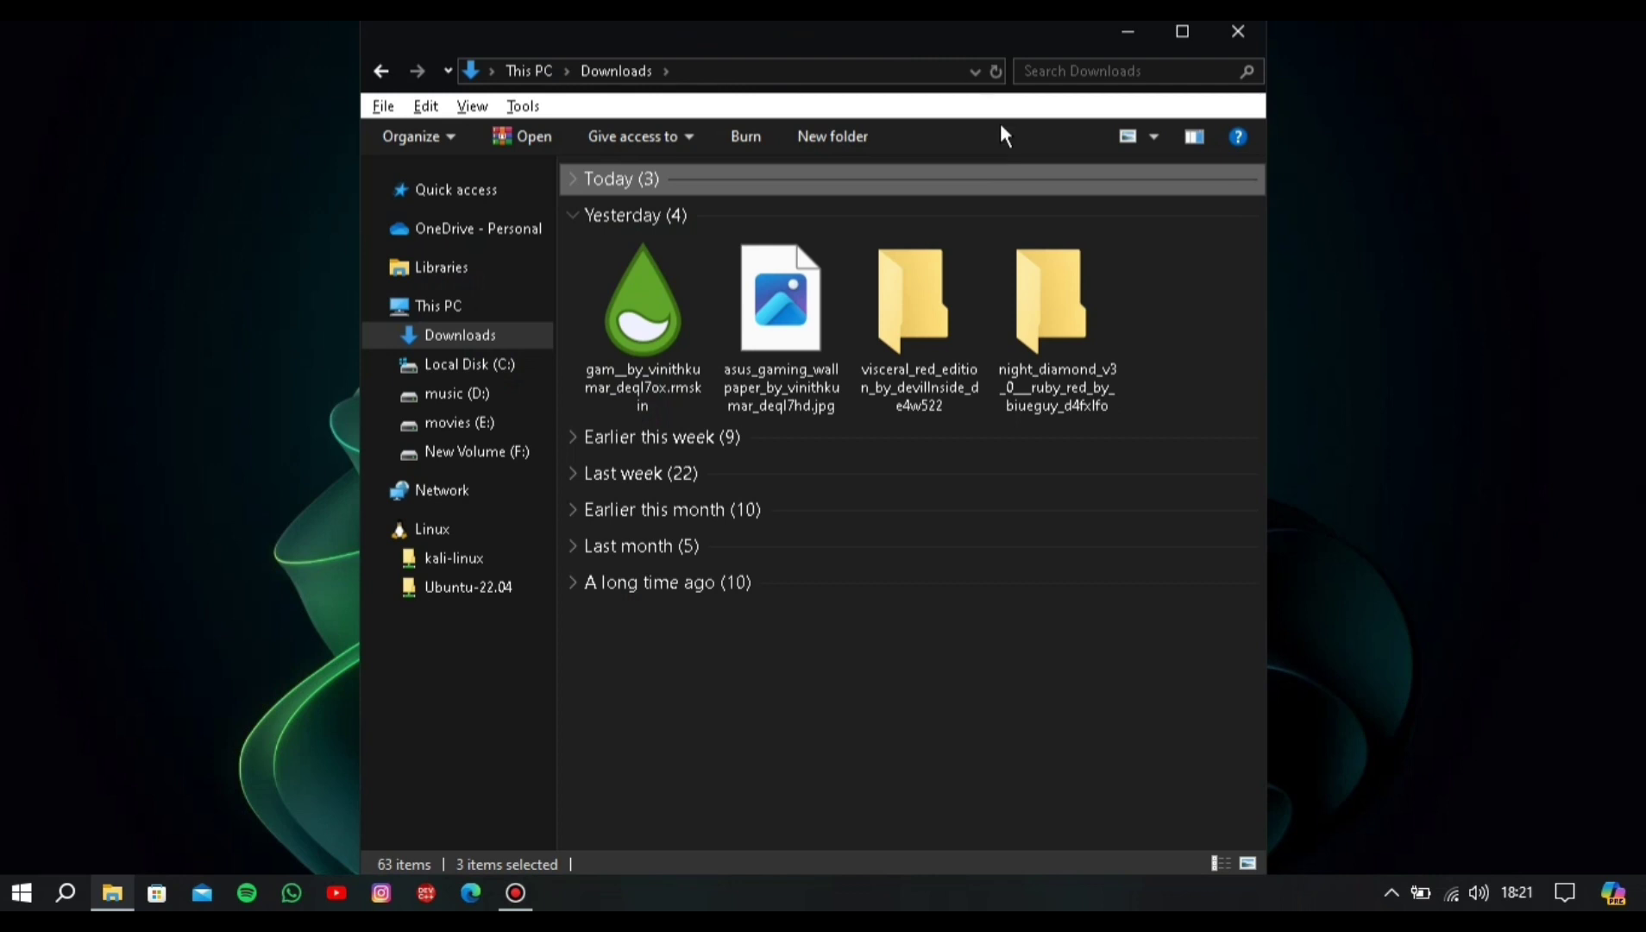
# Set the ASUS gaming wallpaper JPG in Downloads as the desktop background, and minimize the File Explorer window
pyautogui.click(807, 329)
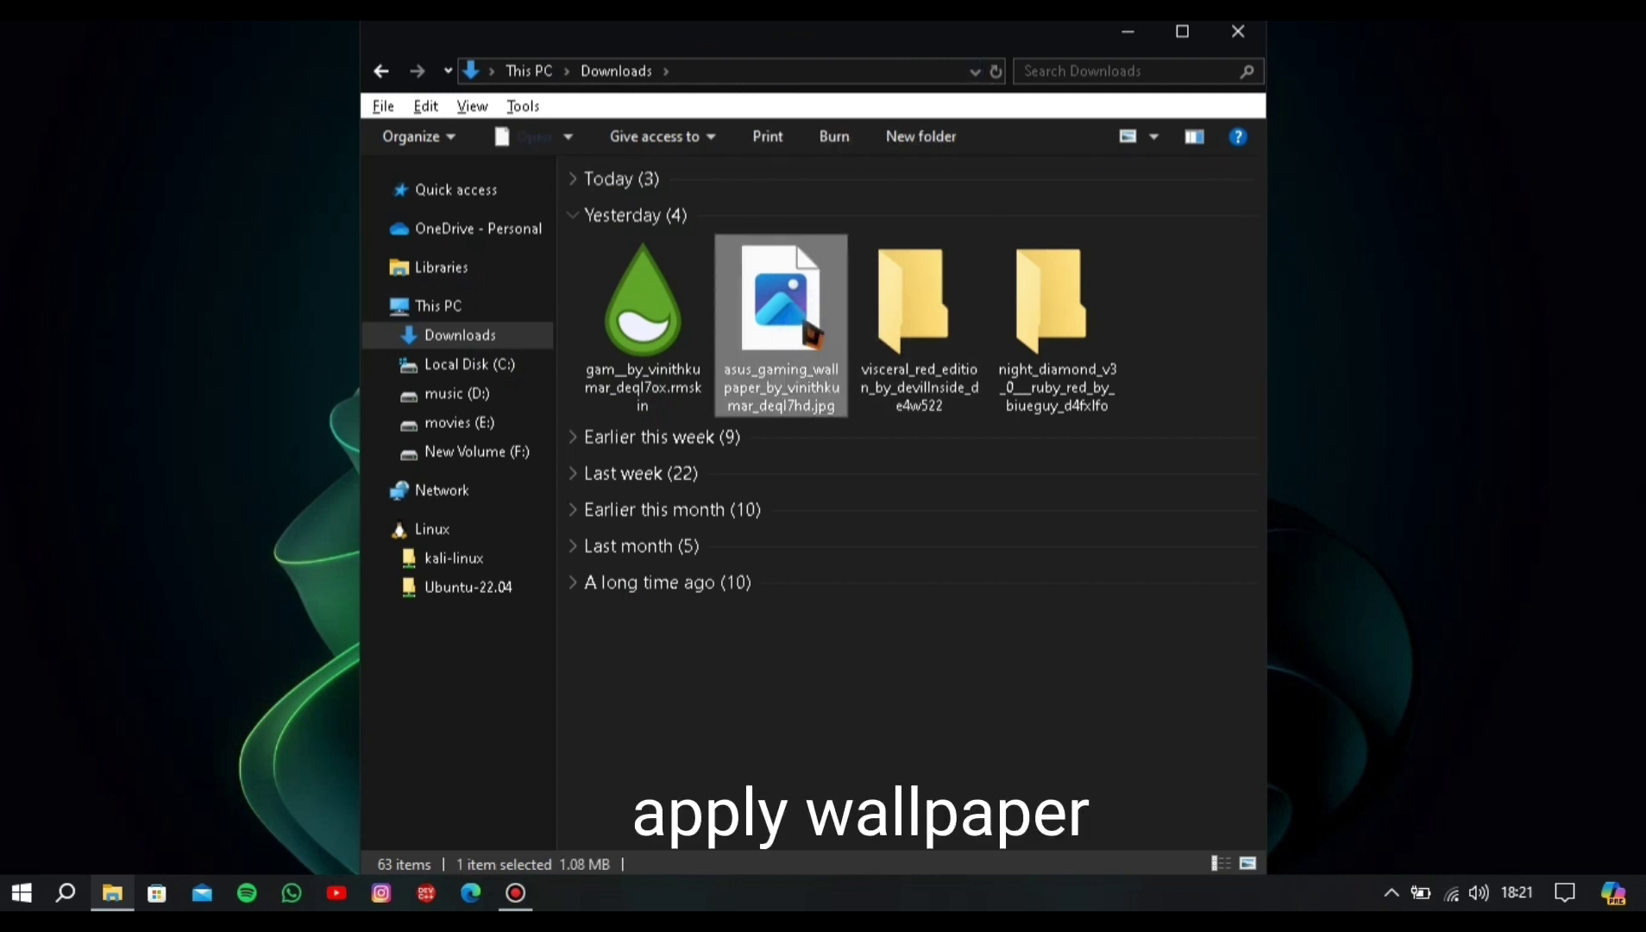
pyautogui.rightClick(804, 319)
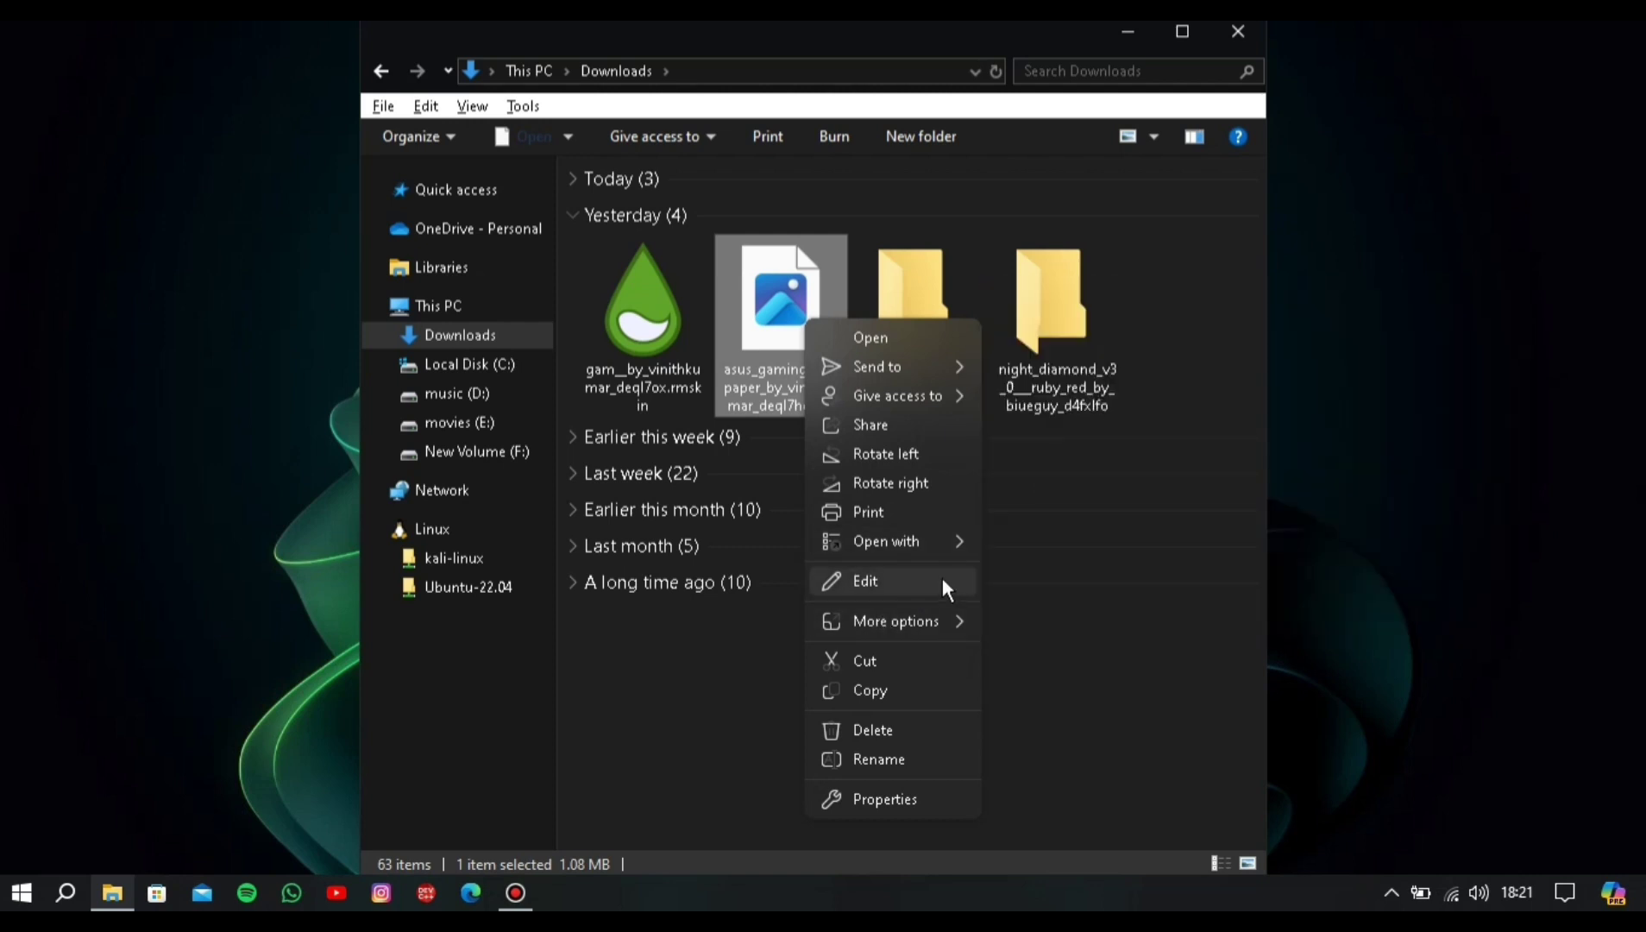
pyautogui.moveTo(913, 620)
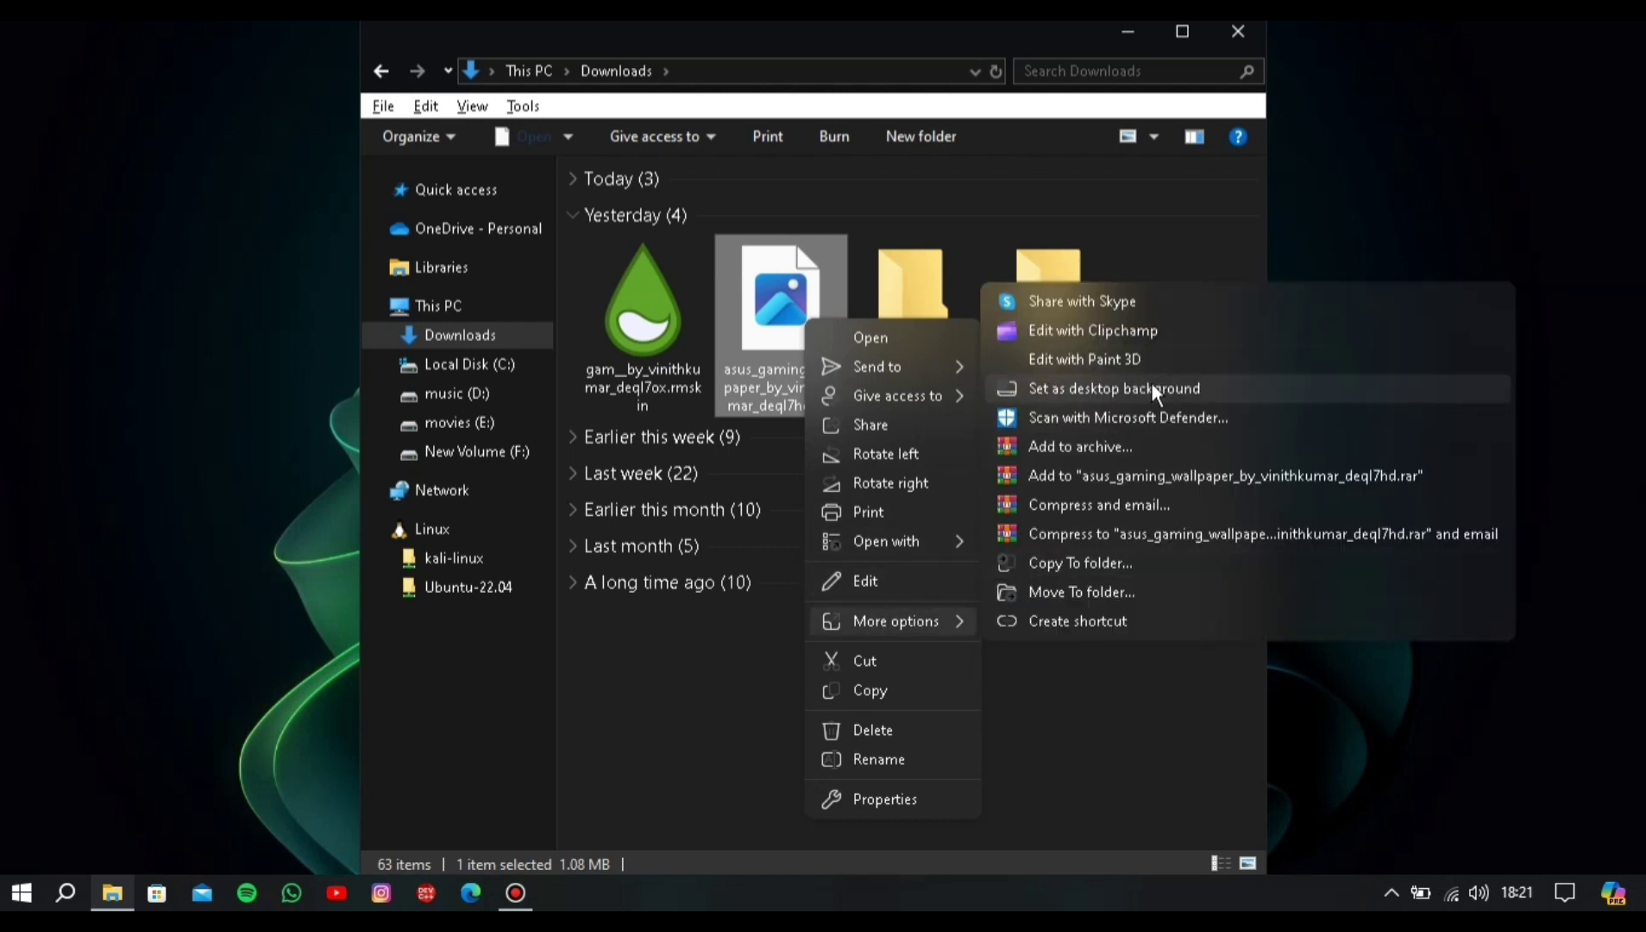
pyautogui.click(1127, 389)
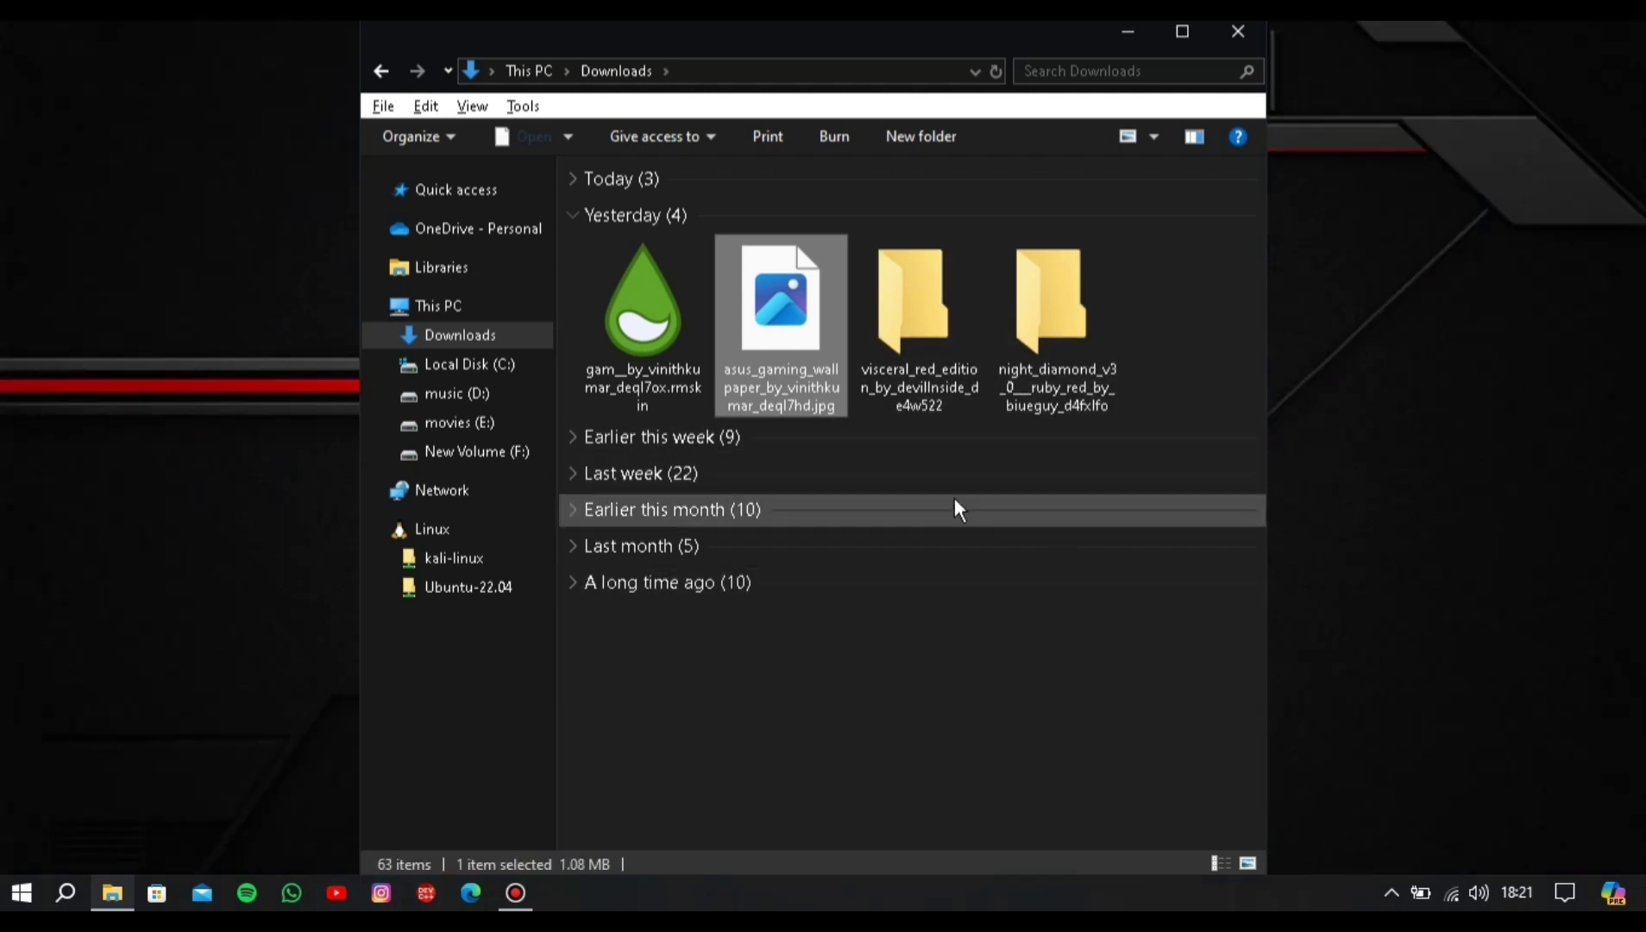
pyautogui.click(1118, 26)
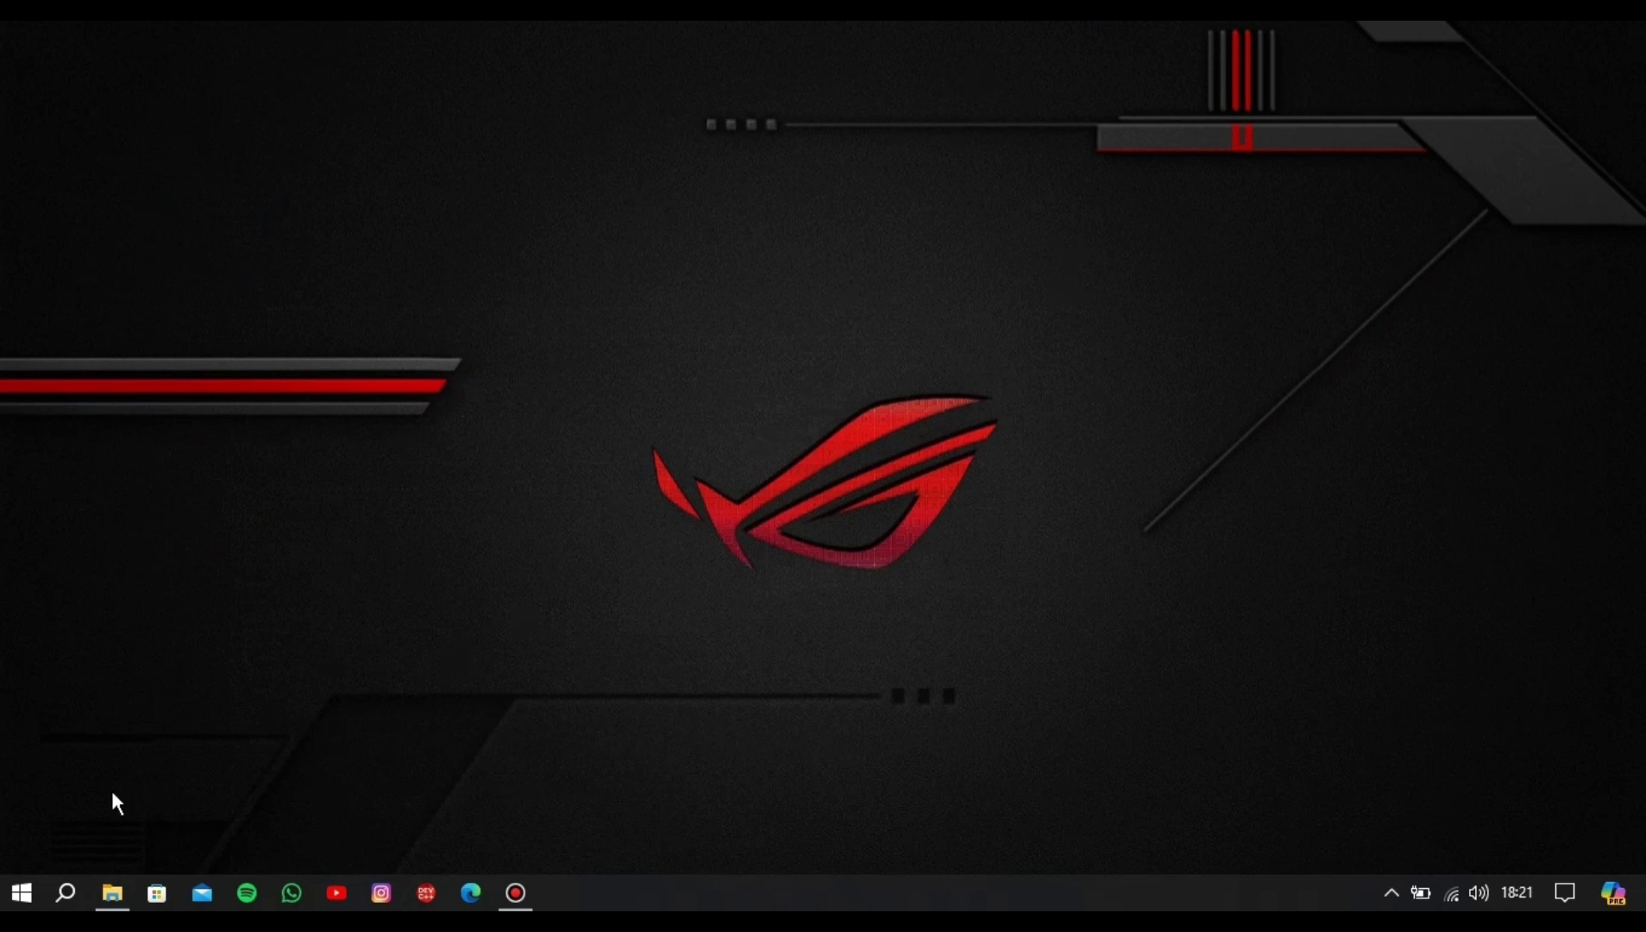
# Bring Downloads back up, view the extra options for the GAM .rmskin package including Install Rainmeter skin, and close File Explorer
pyautogui.click(103, 897)
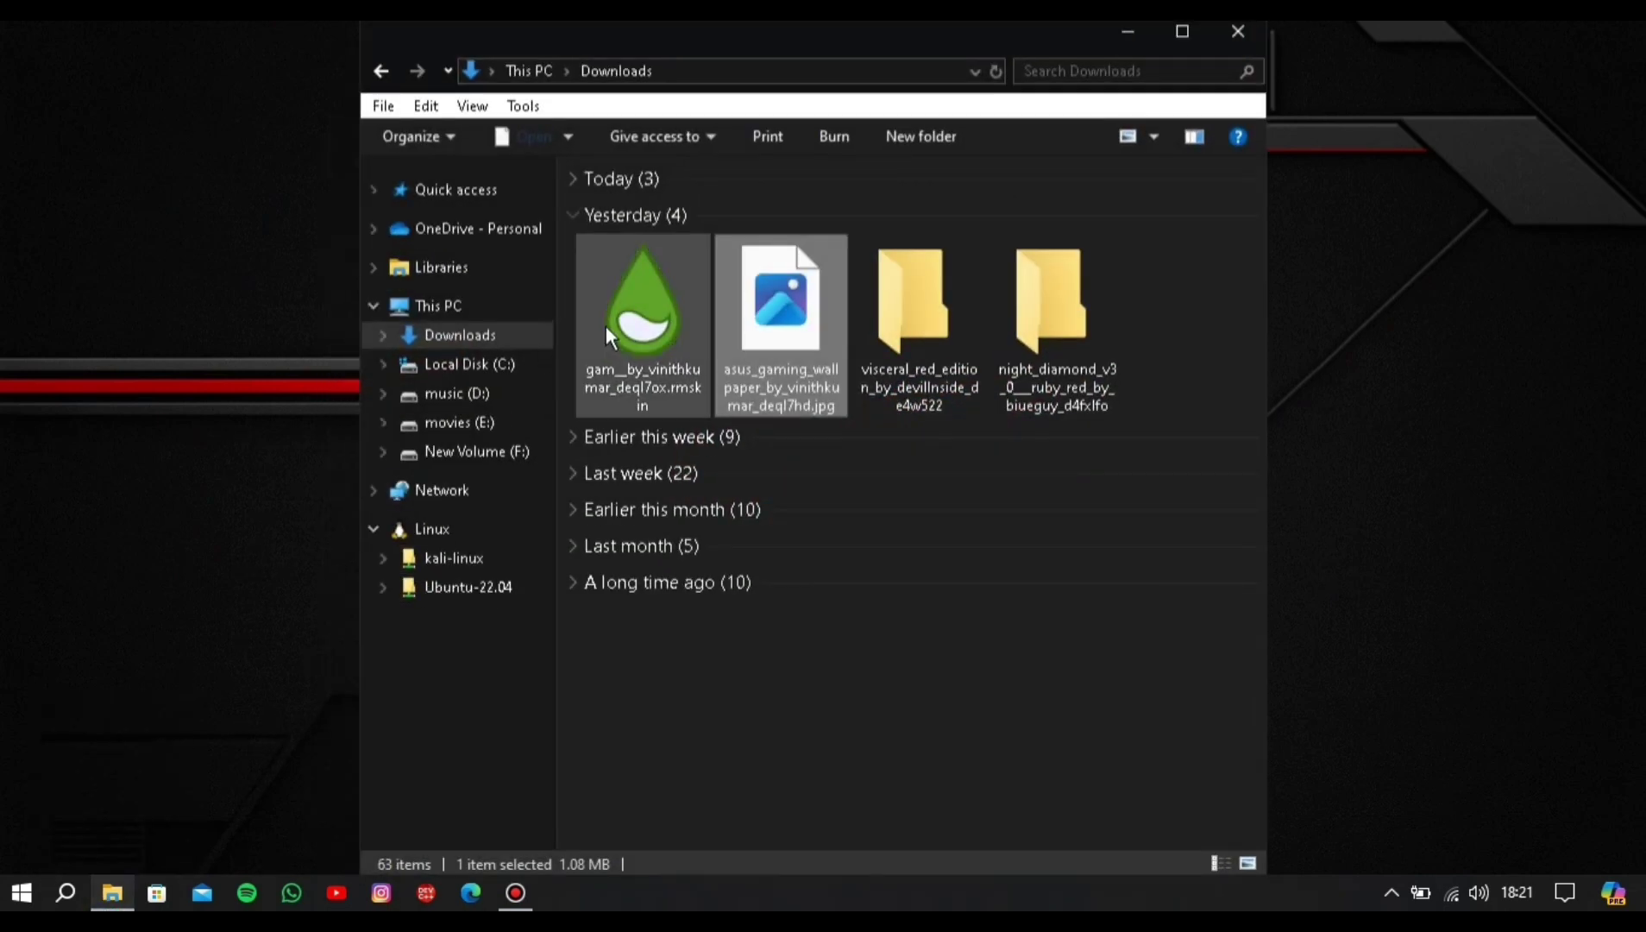
pyautogui.click(609, 332)
pyautogui.rightClick(606, 326)
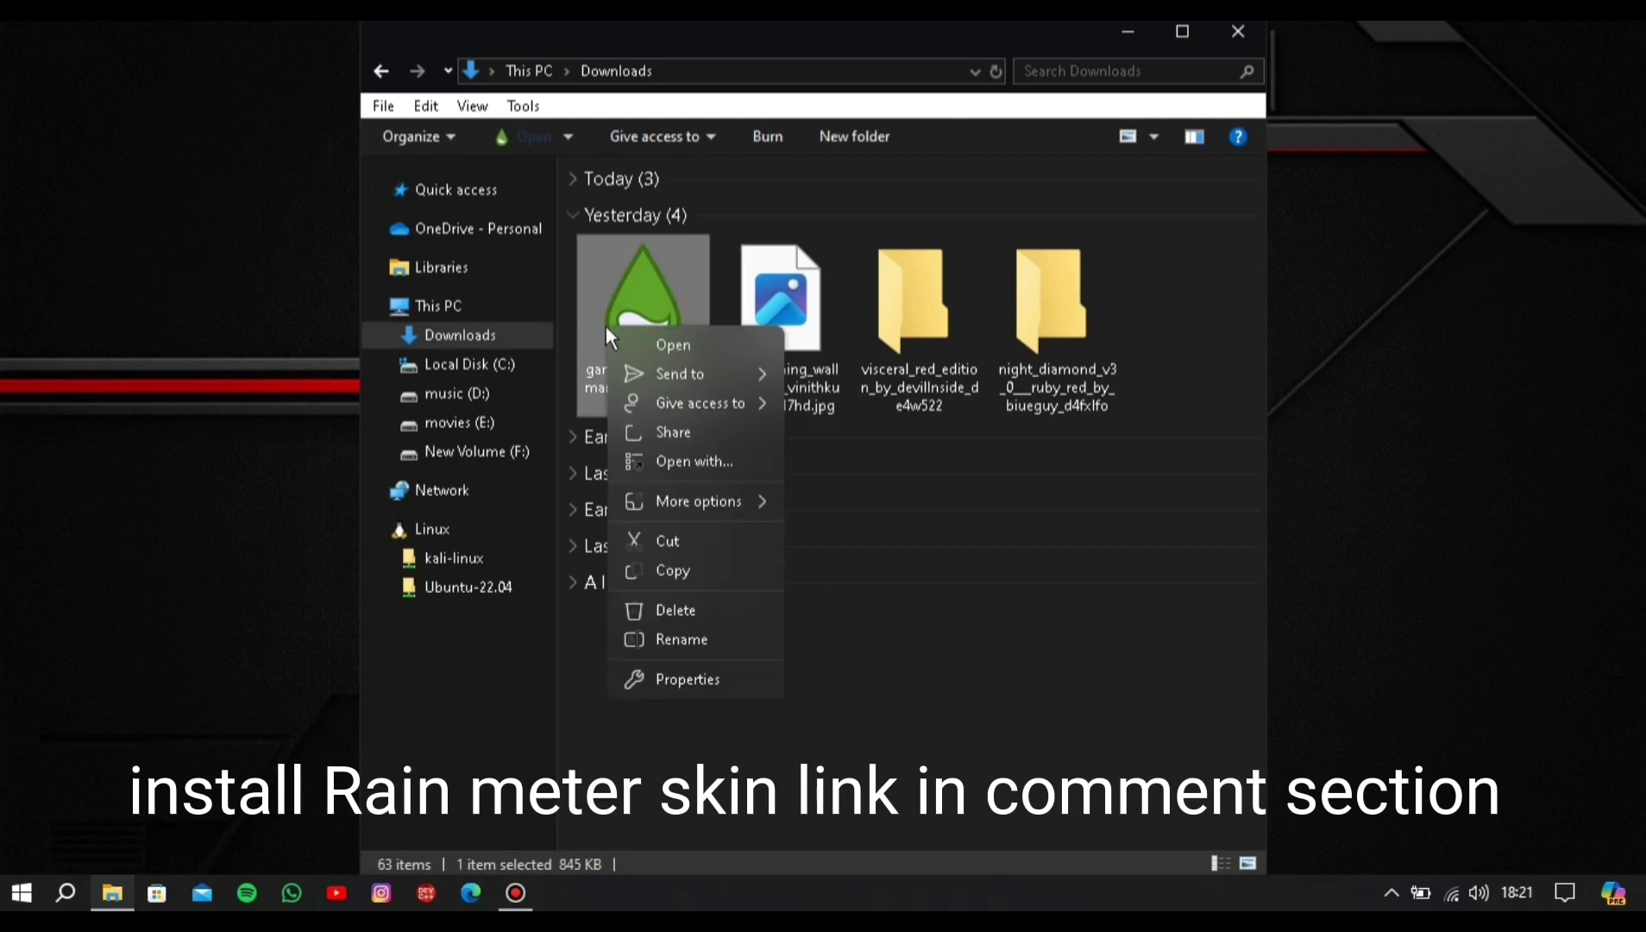
pyautogui.moveTo(662, 498)
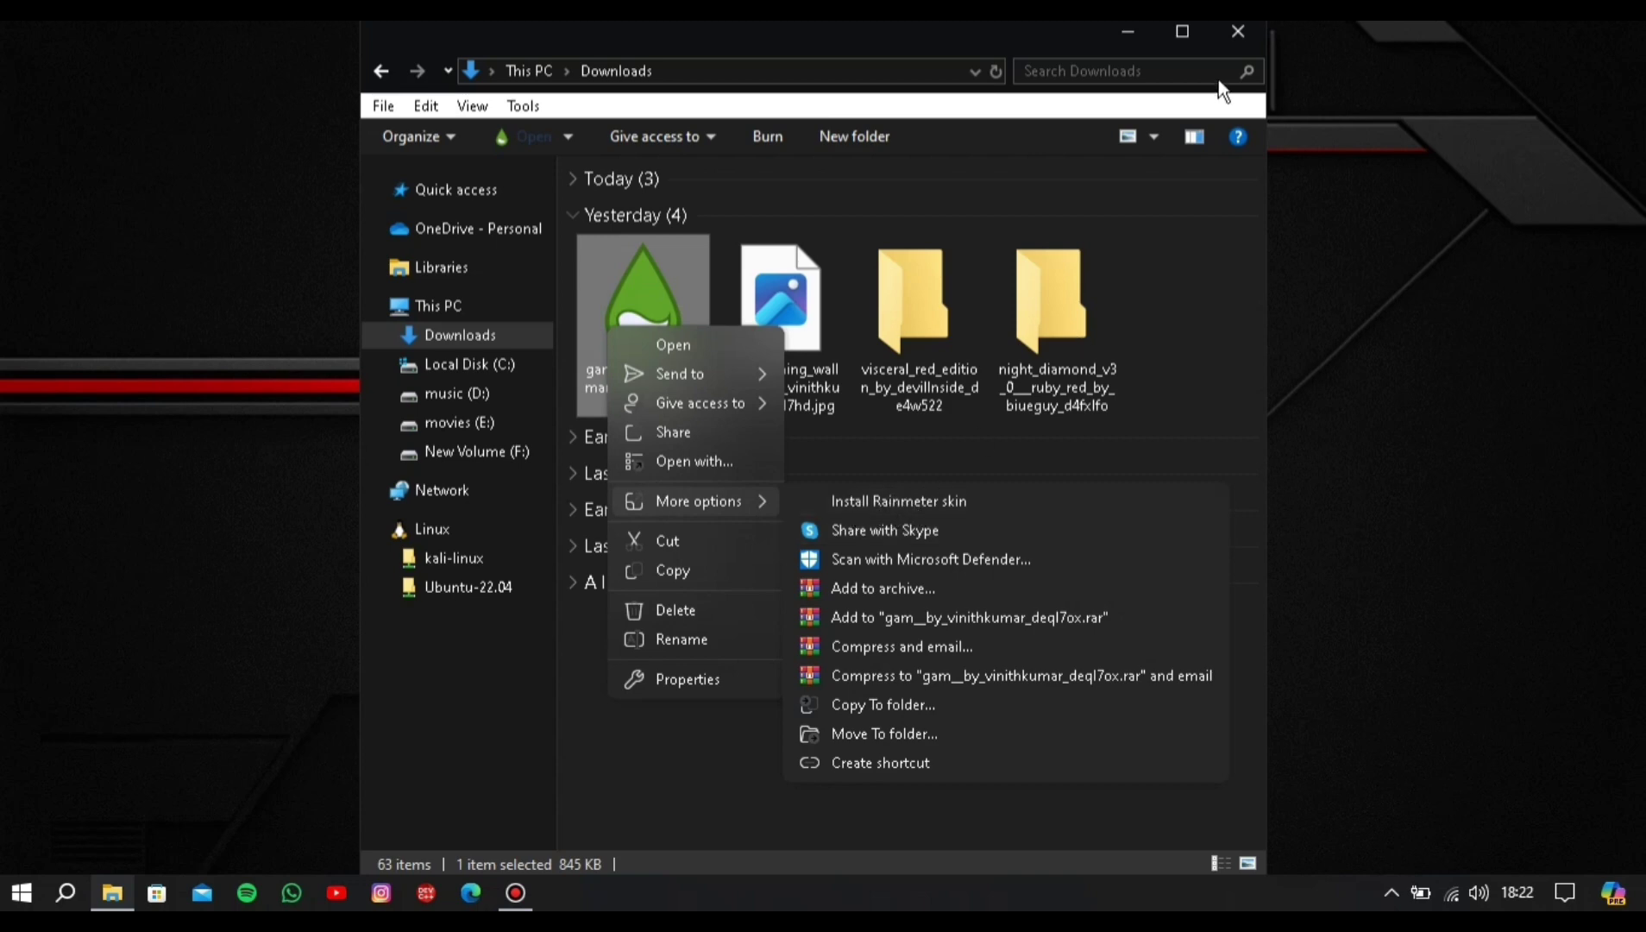
pyautogui.click(1249, 34)
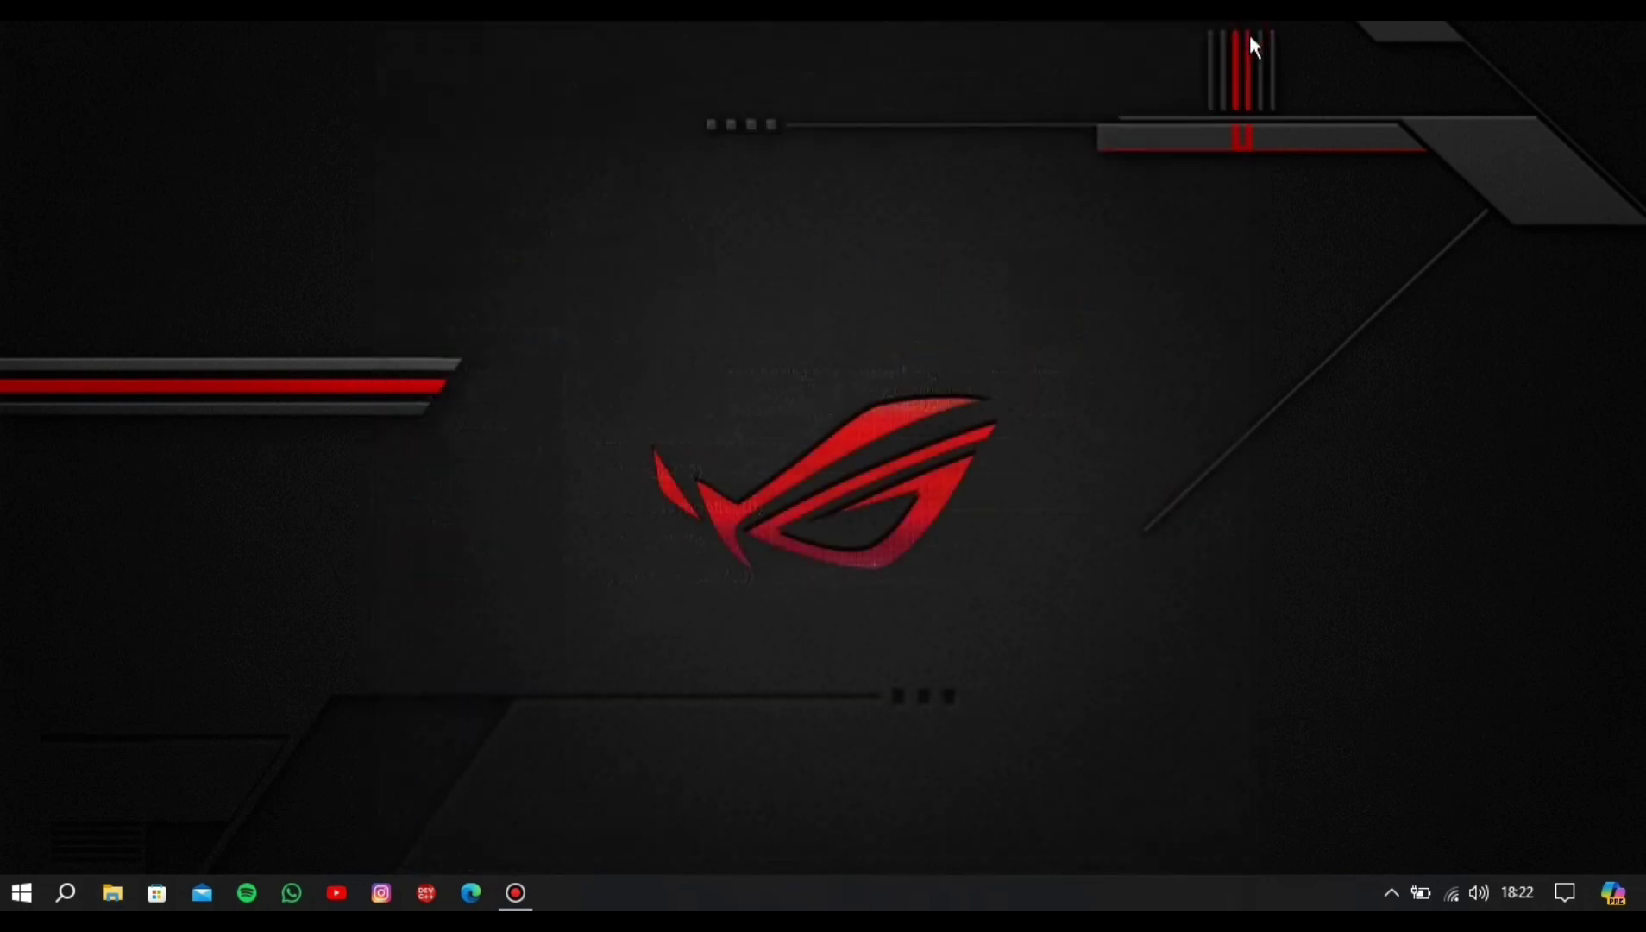
# Open Manage Rainmeter from the hidden notification icons and load Animation.ini from the GAM Animation folder
pyautogui.click(1389, 894)
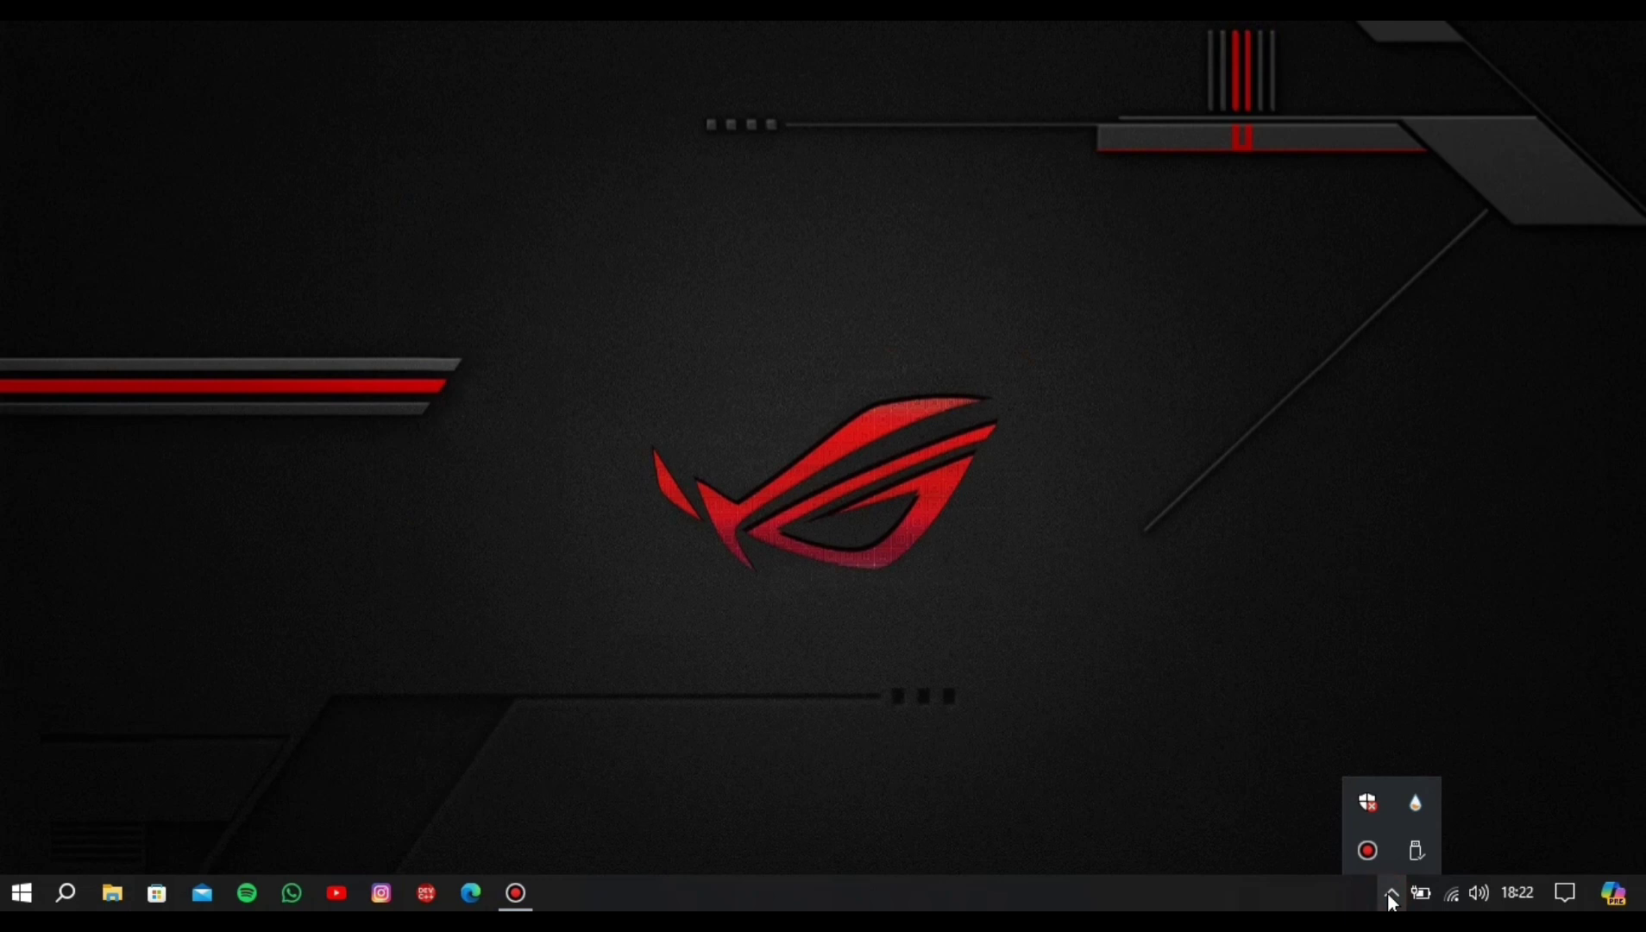
pyautogui.click(1415, 802)
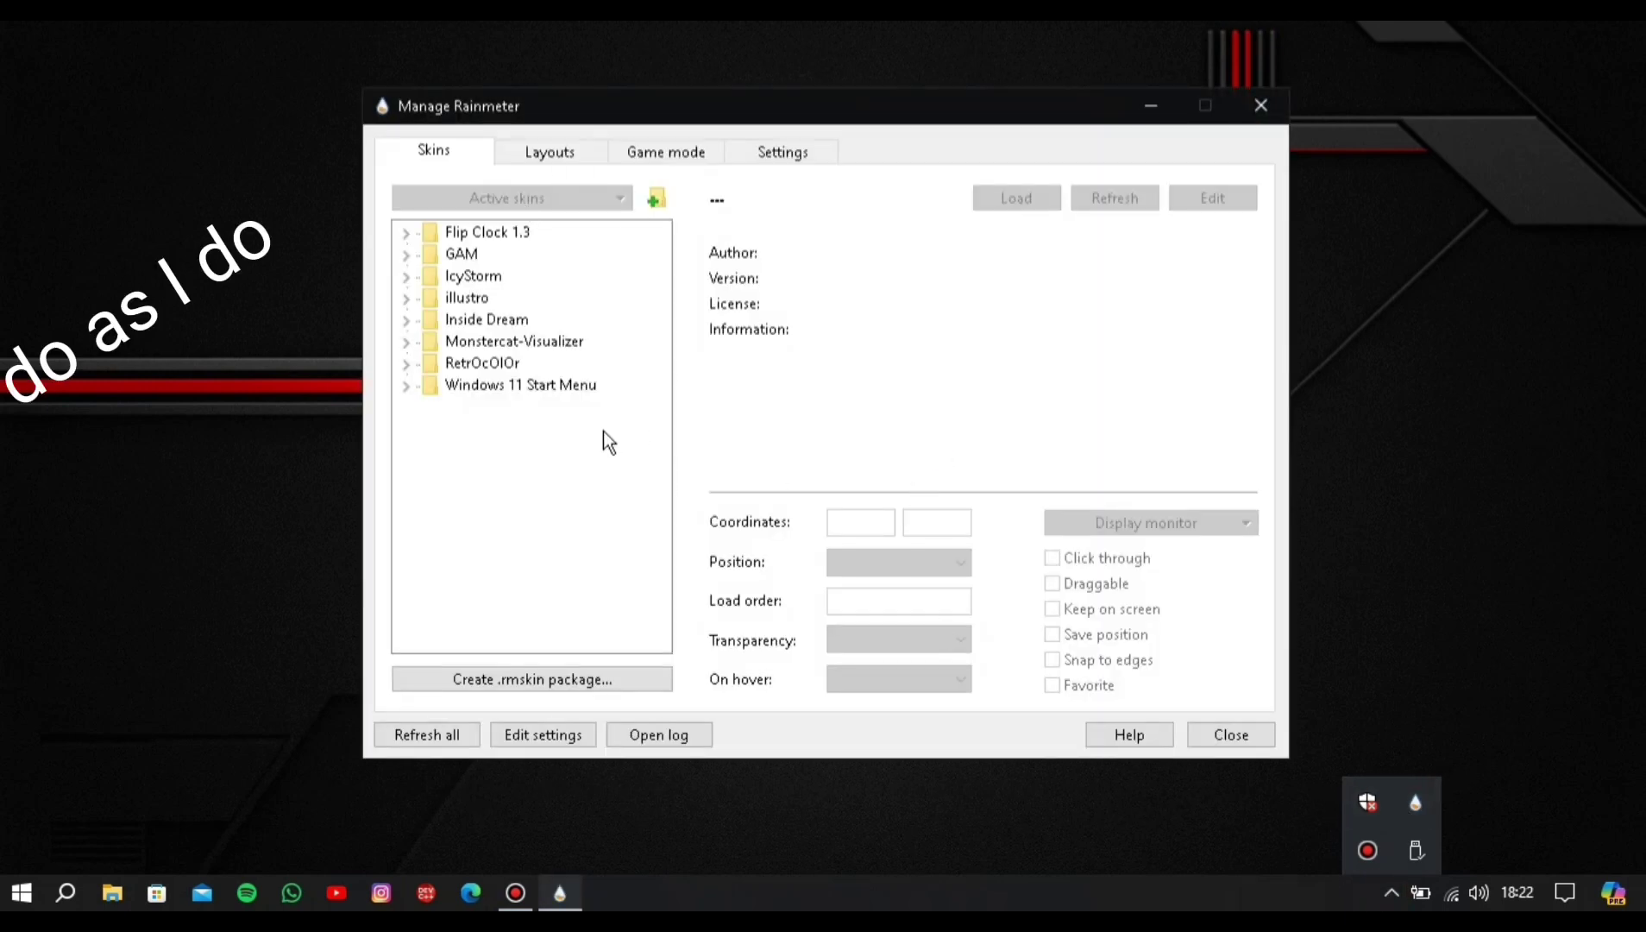
pyautogui.click(407, 256)
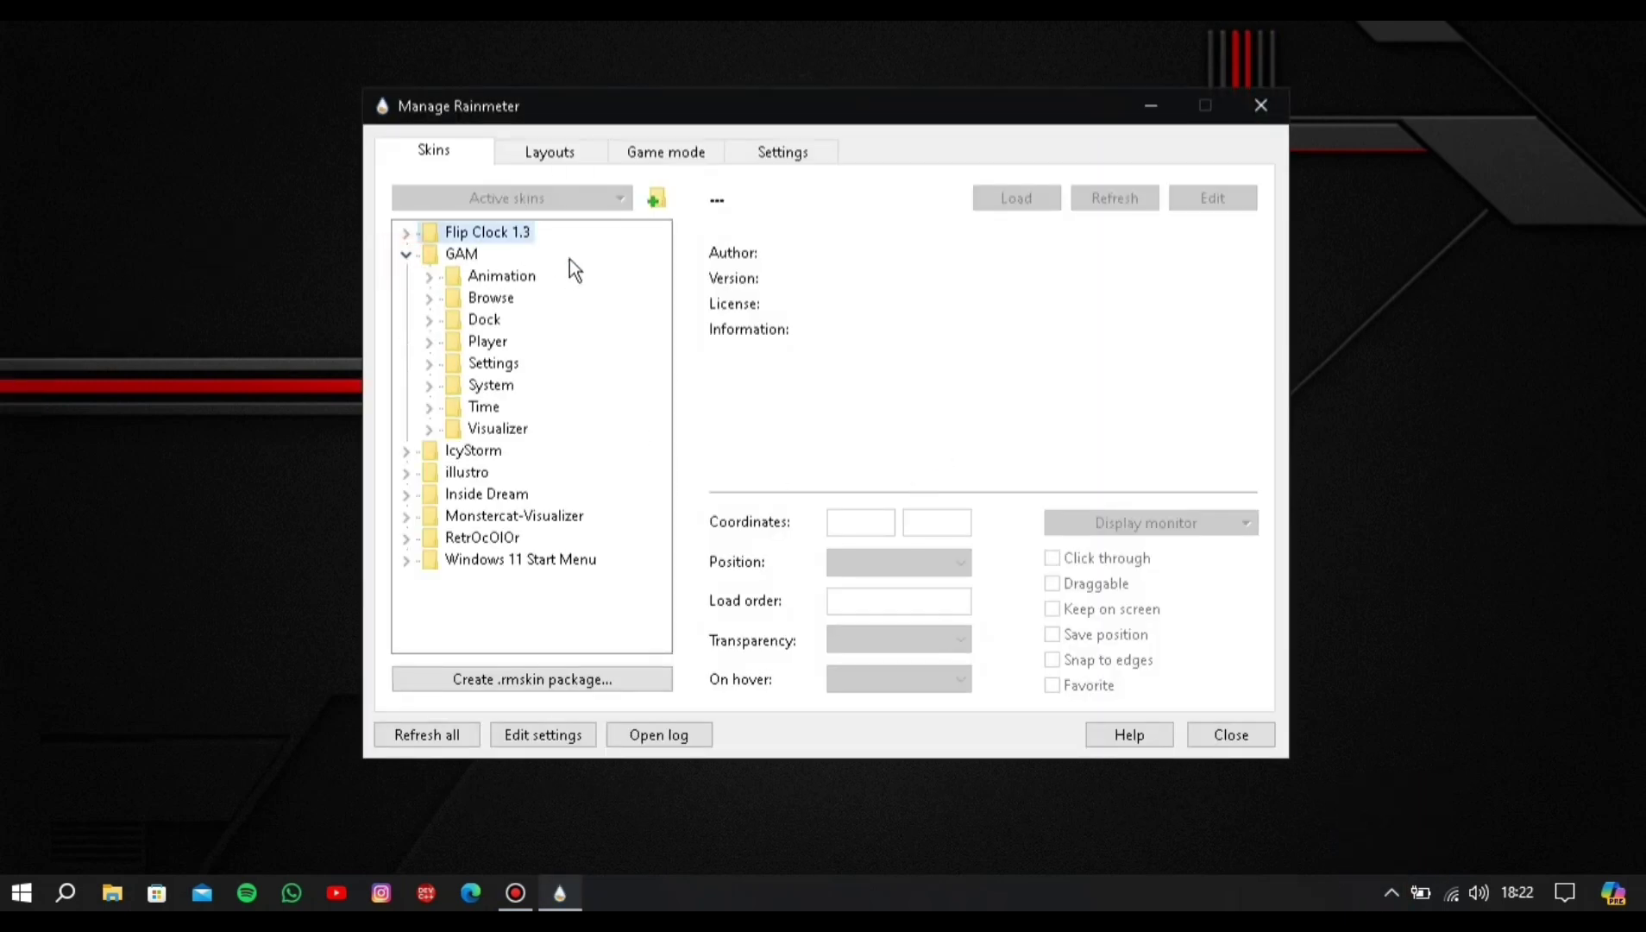
pyautogui.click(427, 281)
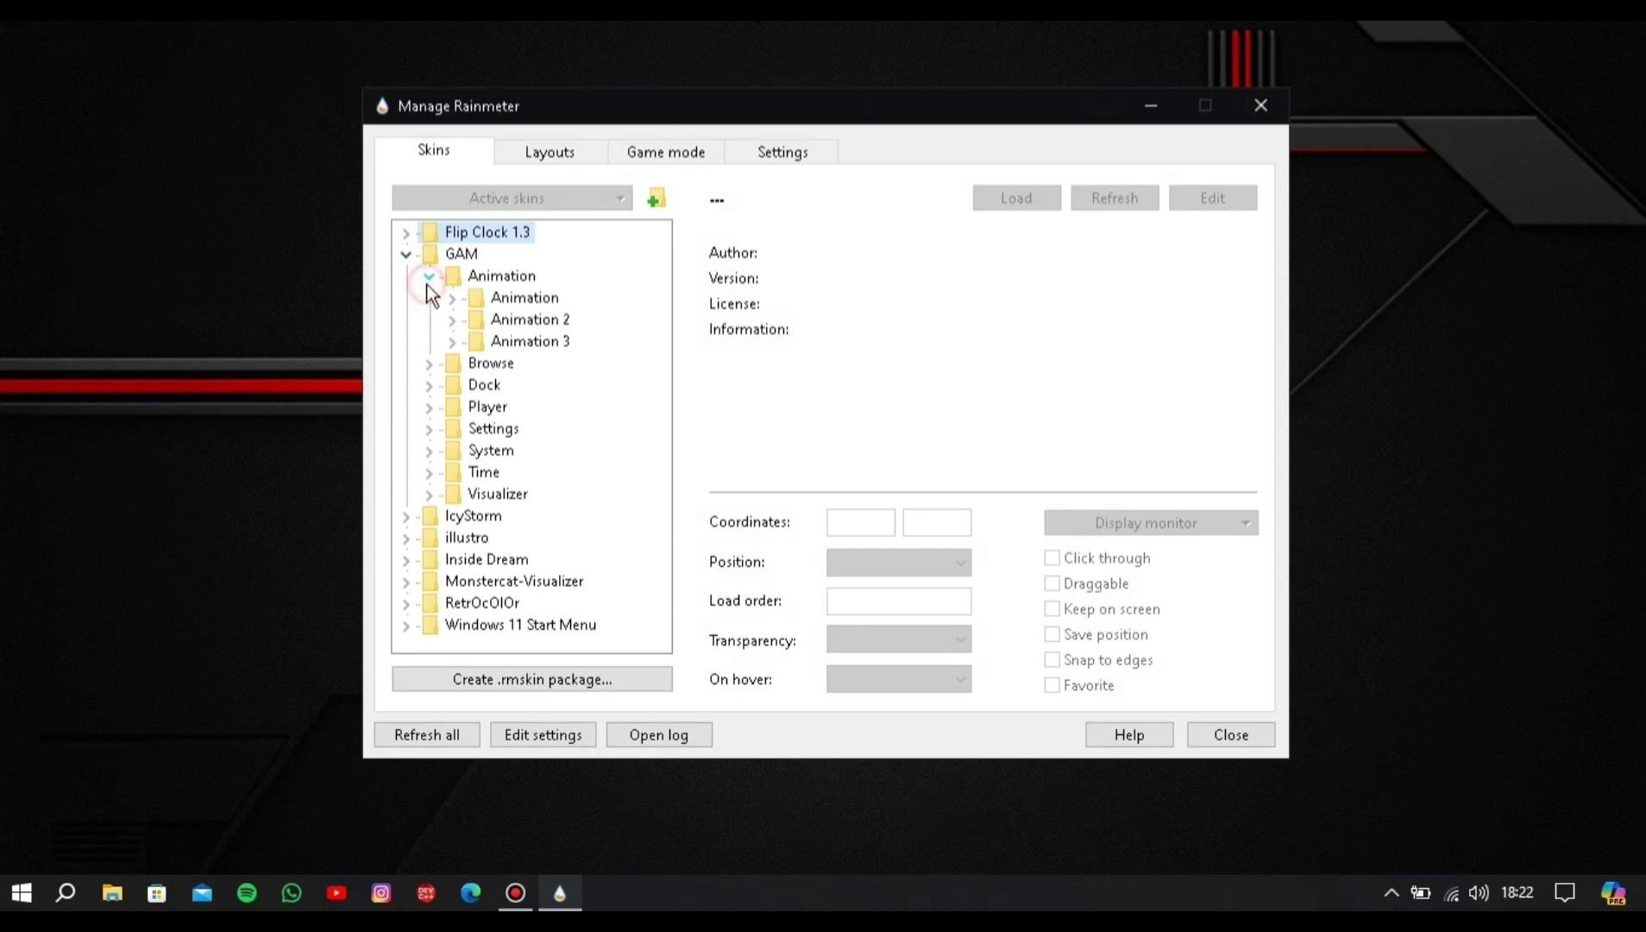
pyautogui.click(452, 298)
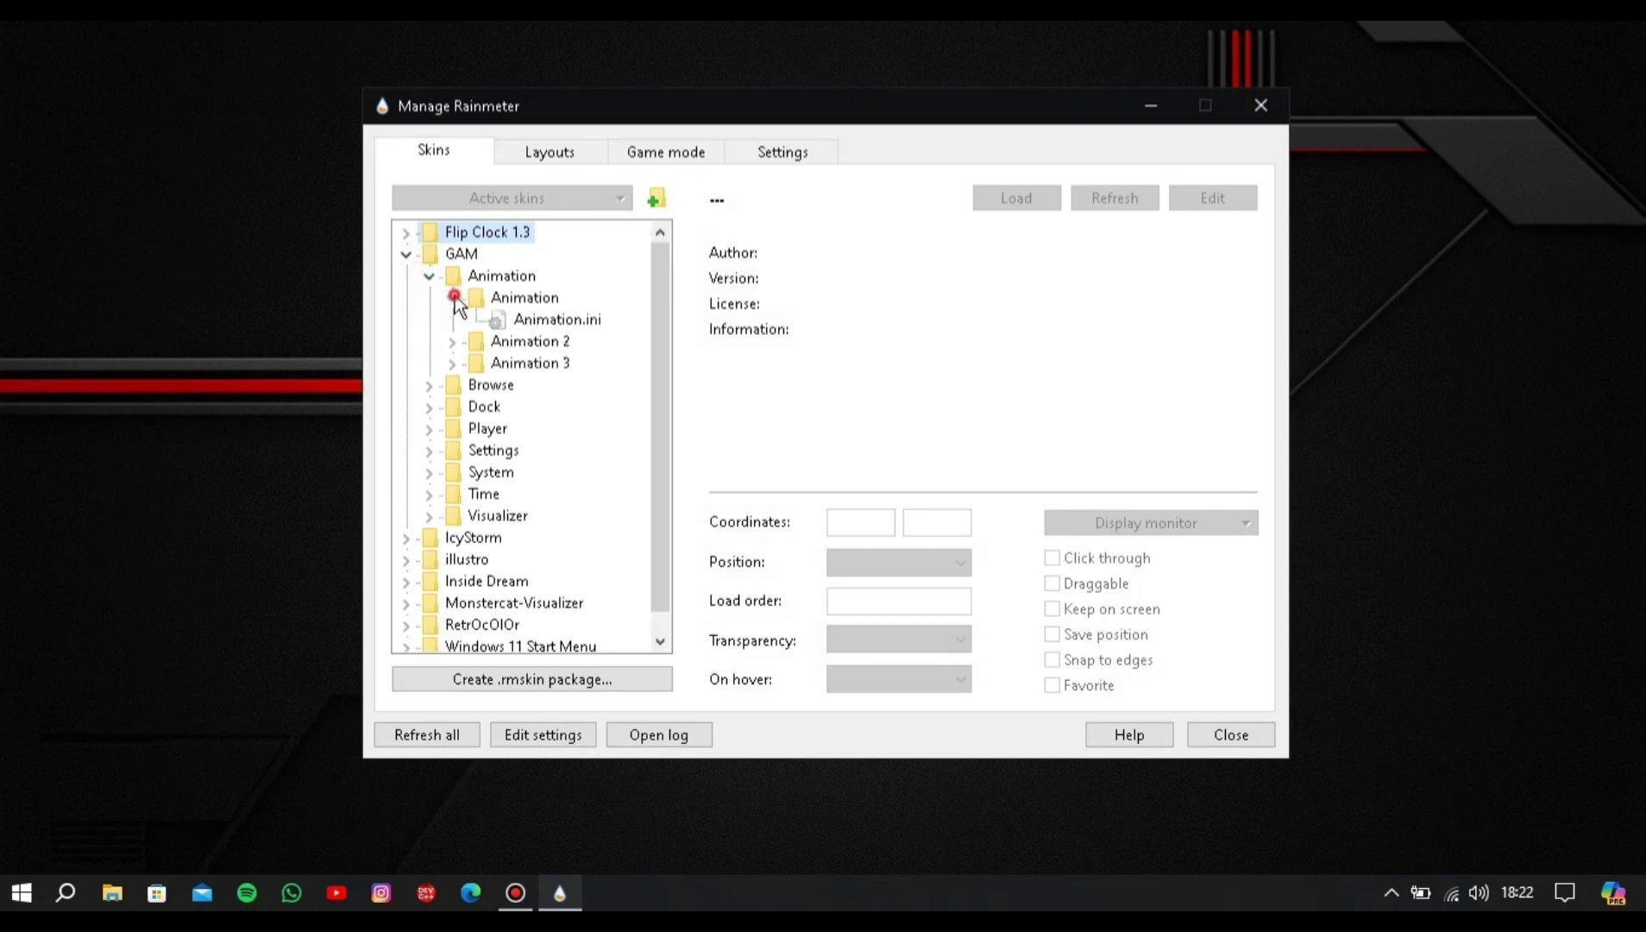
pyautogui.click(518, 321)
pyautogui.click(1022, 204)
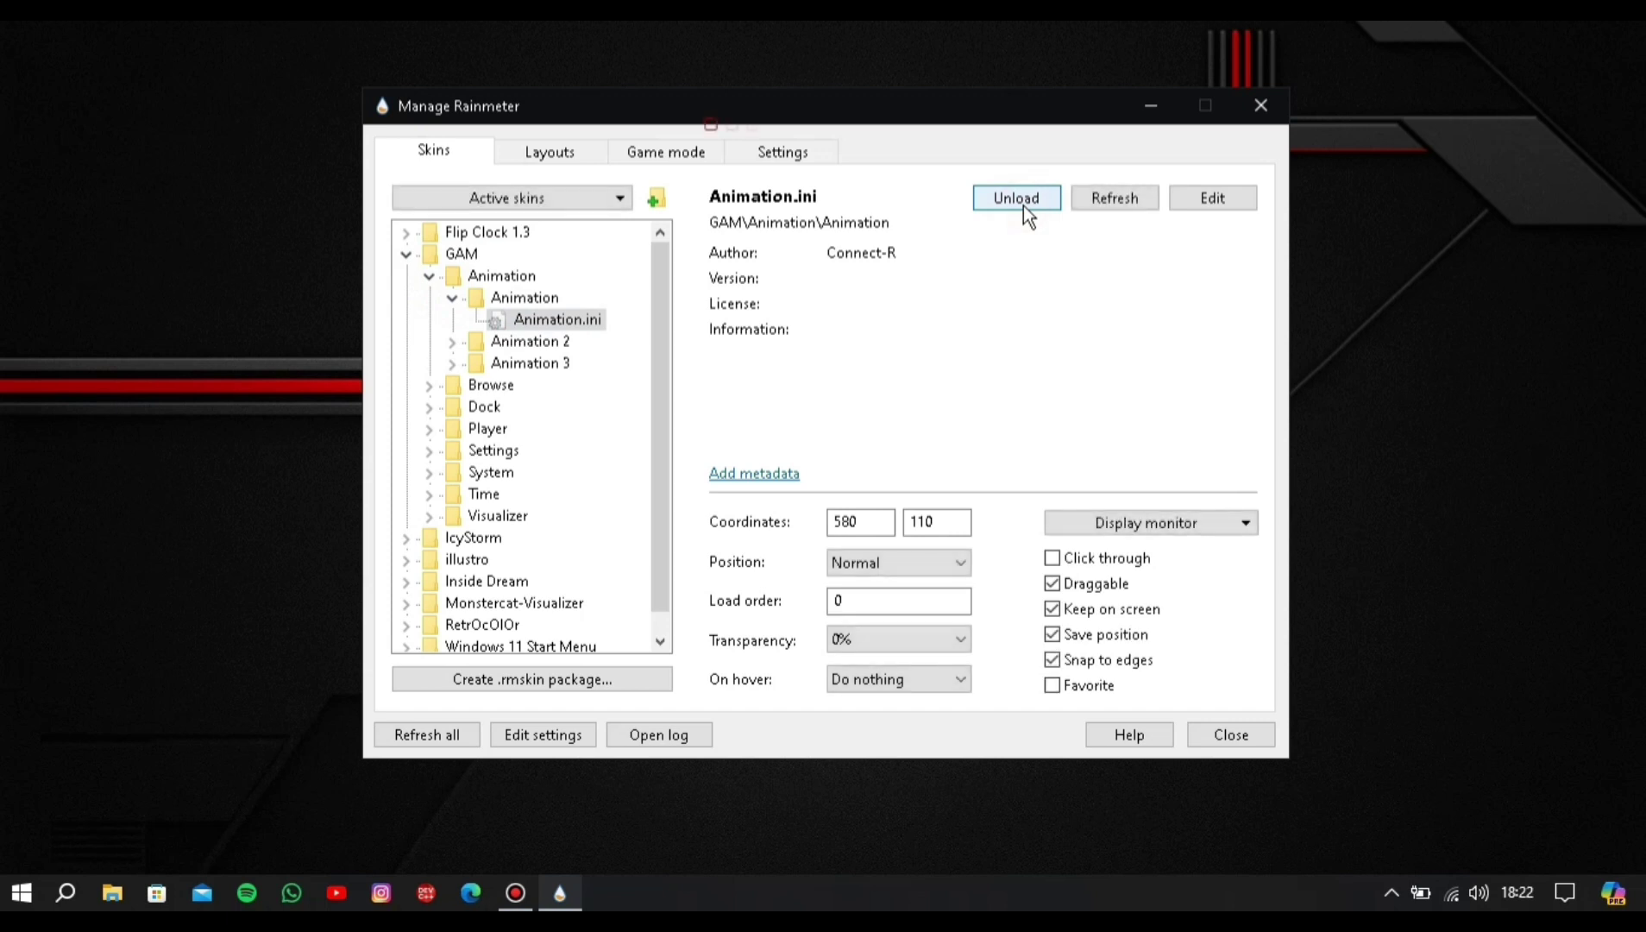
pyautogui.moveTo(955, 102); pyautogui.dragTo(931, 246)
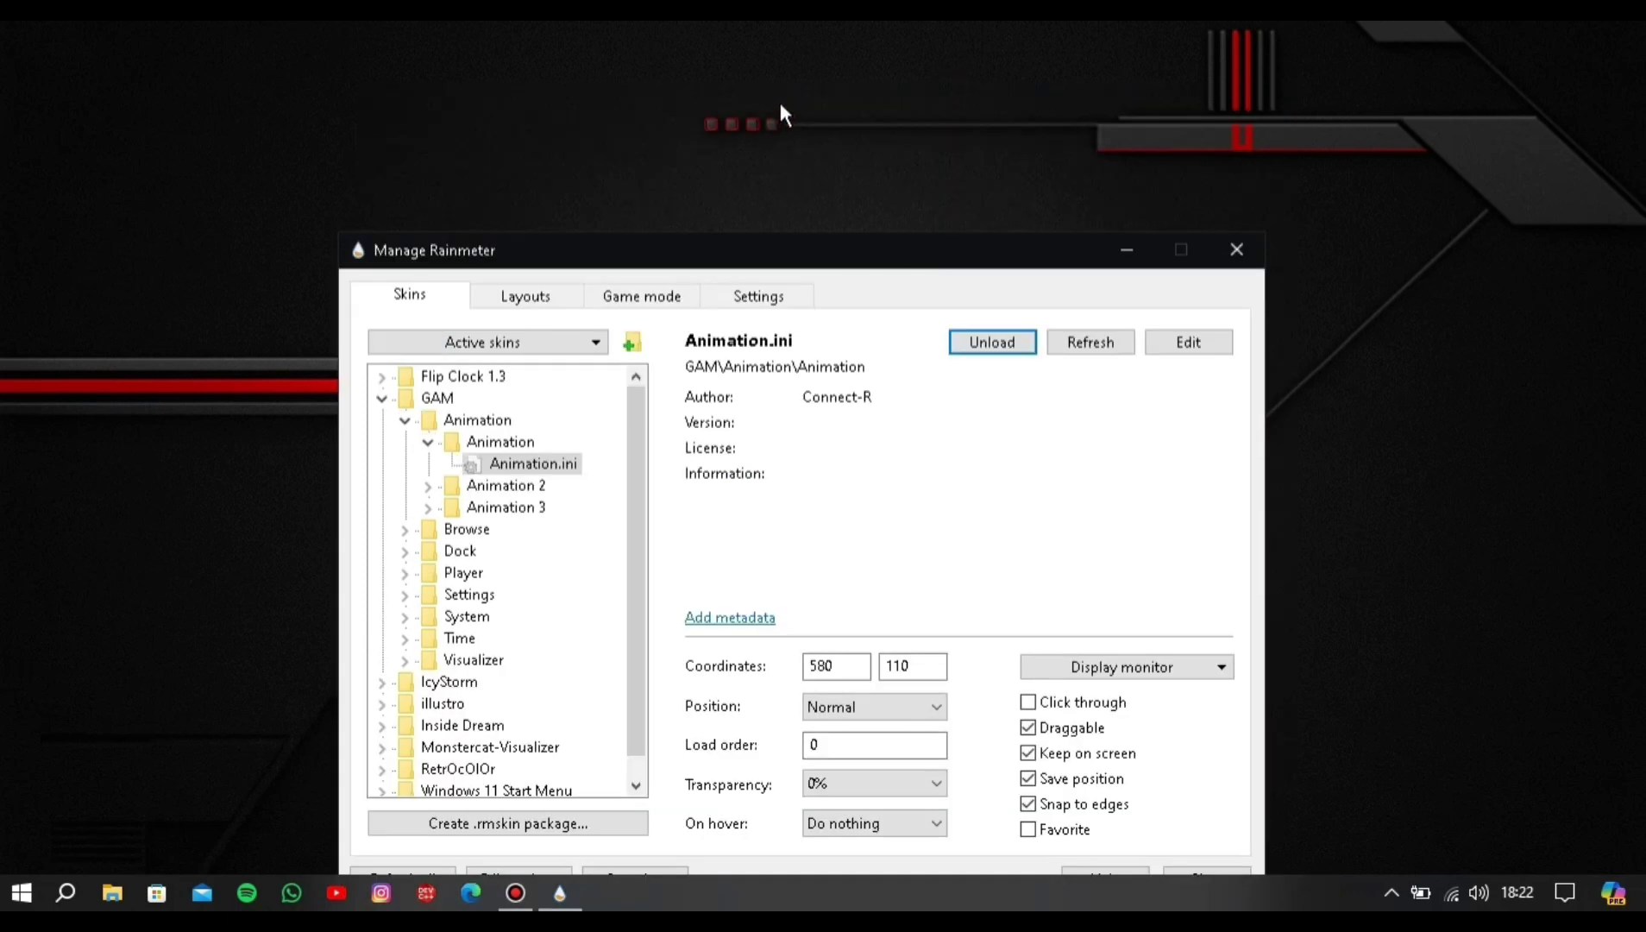
# Load Animation 2.ini from the GAM Animation folder and move the manager window aside to uncover the desktop
pyautogui.moveTo(751, 243); pyautogui.dragTo(921, 193)
pyautogui.click(598, 436)
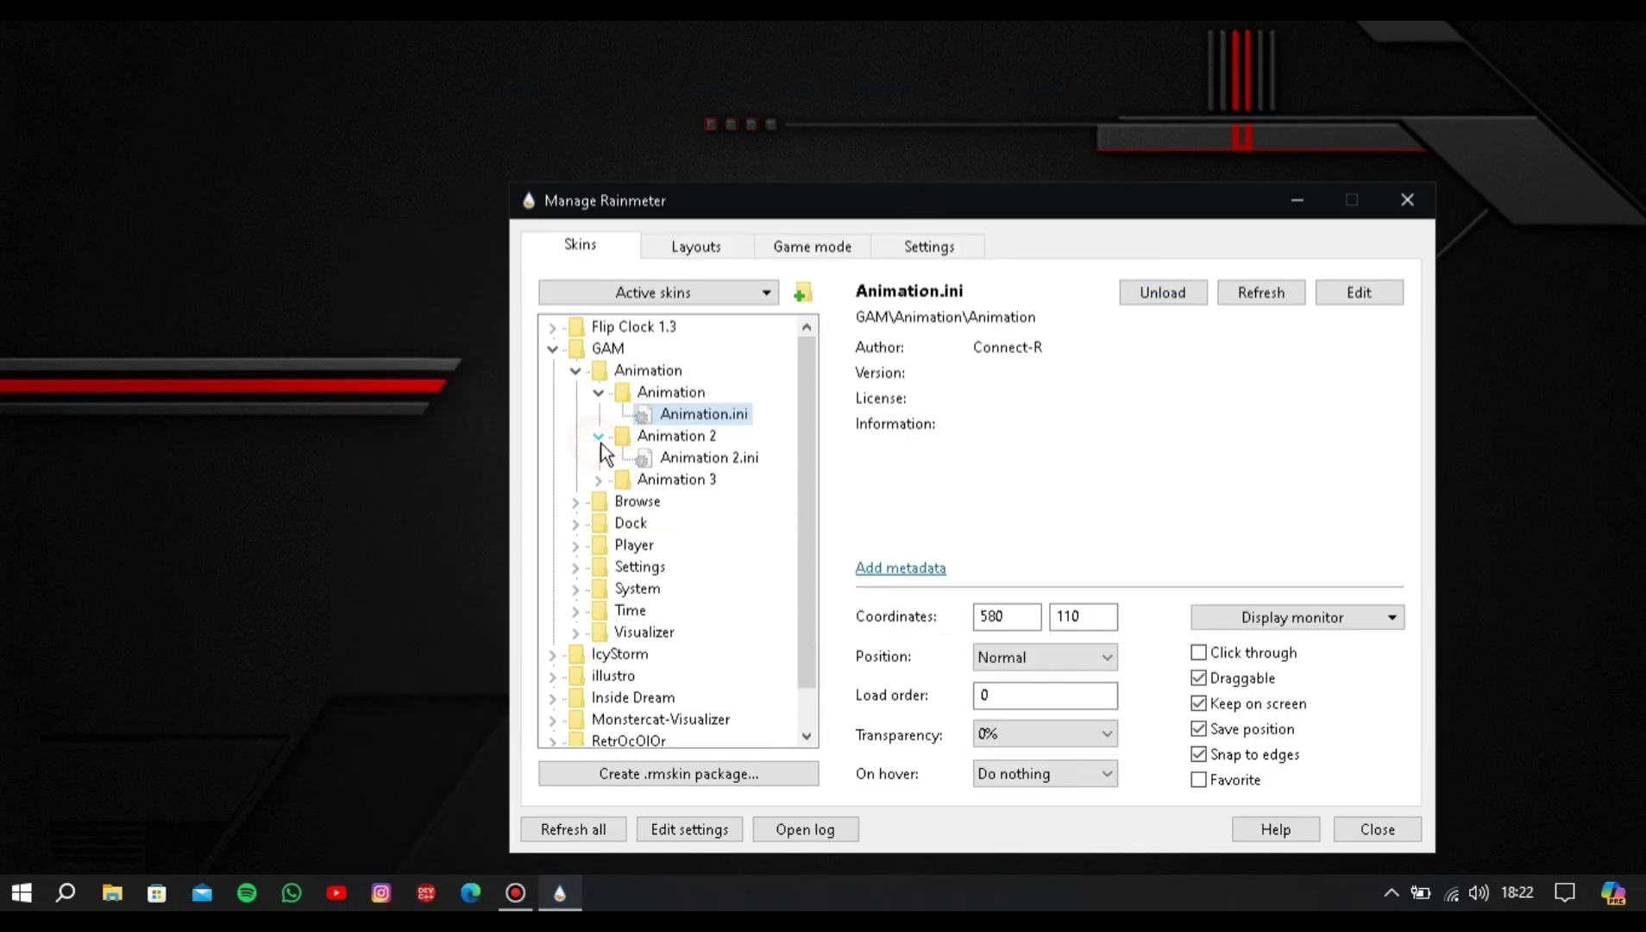
pyautogui.click(656, 459)
pyautogui.click(1150, 295)
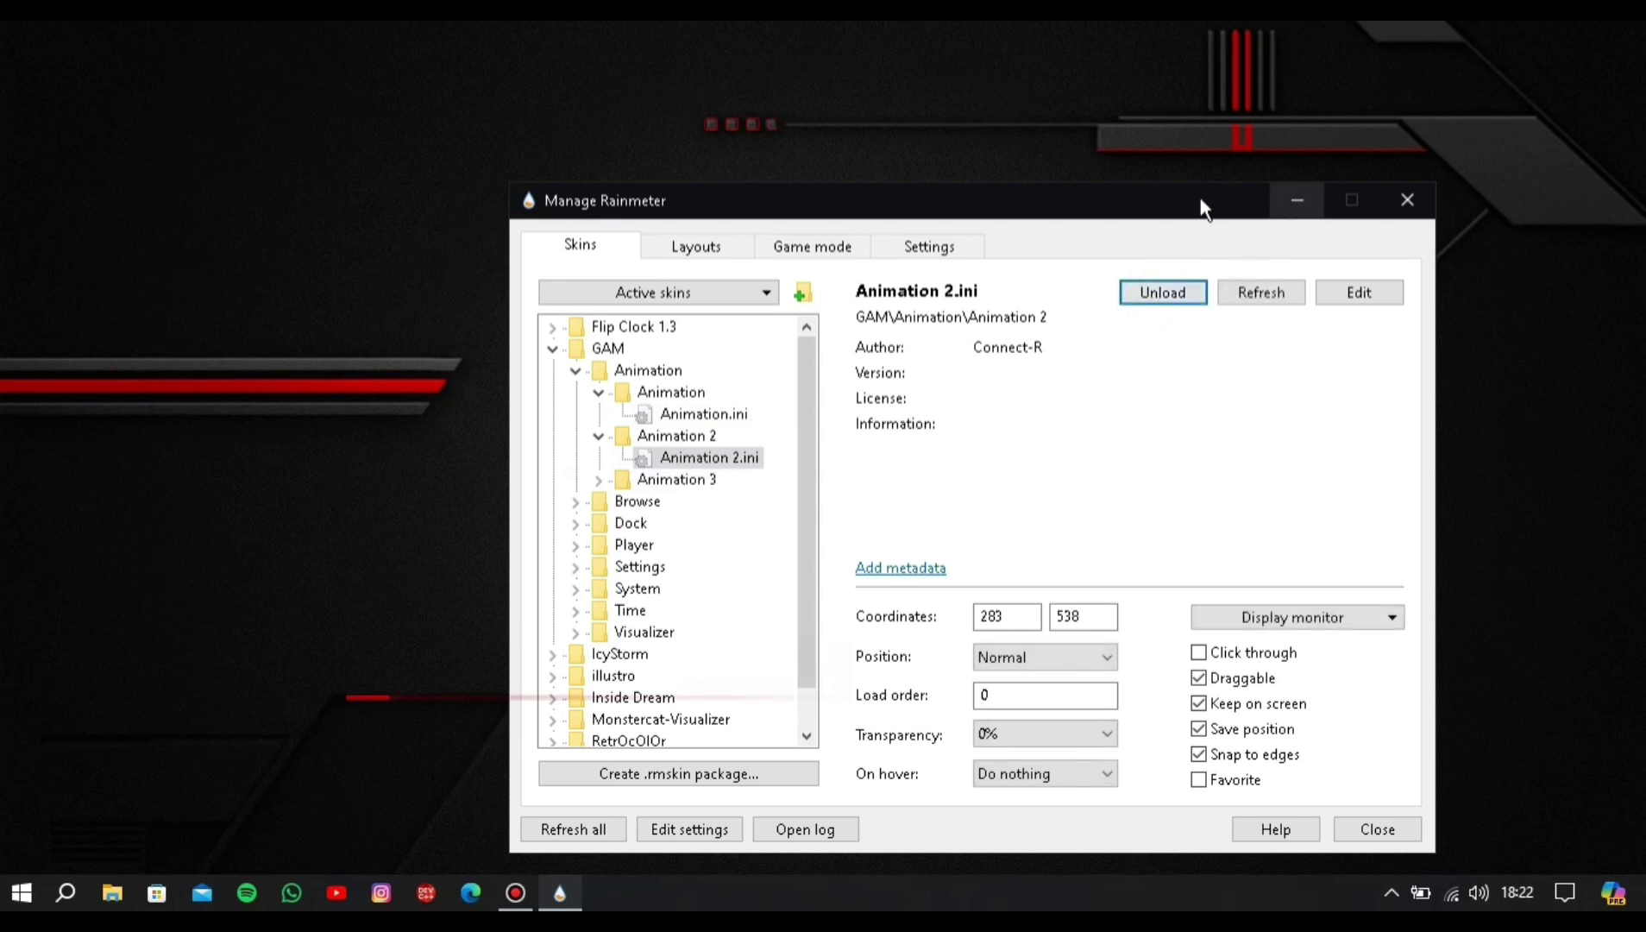
pyautogui.moveTo(1202, 203); pyautogui.dragTo(1479, 292)
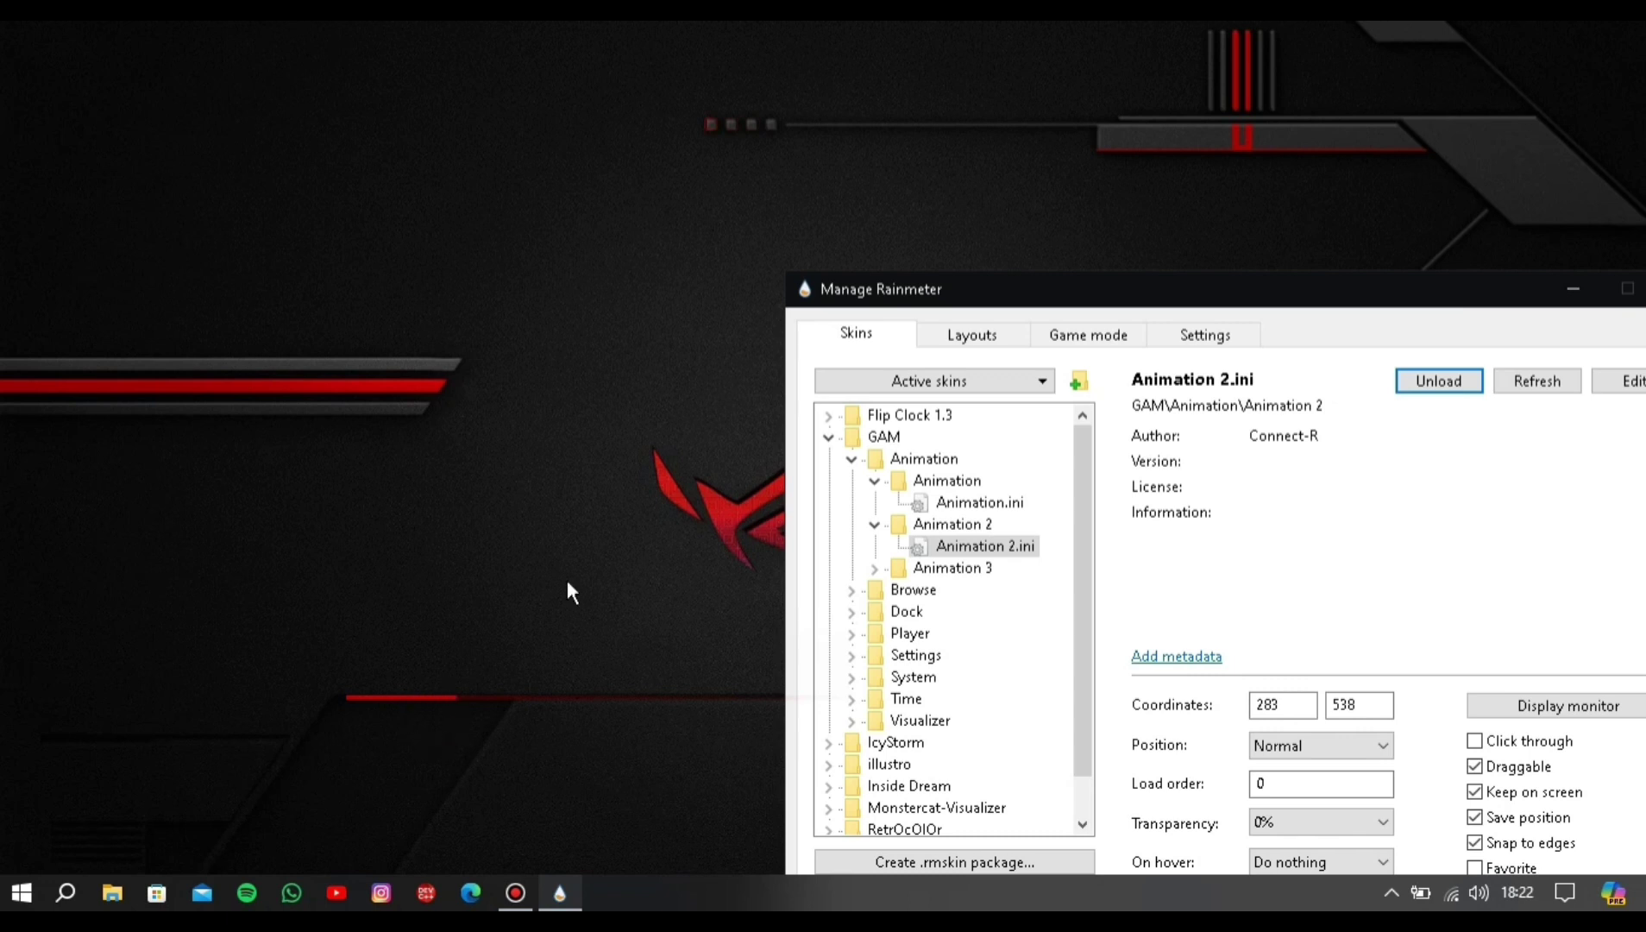
# Load Animation 3.ini from the GAM Animation folder and bring the manager window back toward the middle of the desktop
pyautogui.click(876, 570)
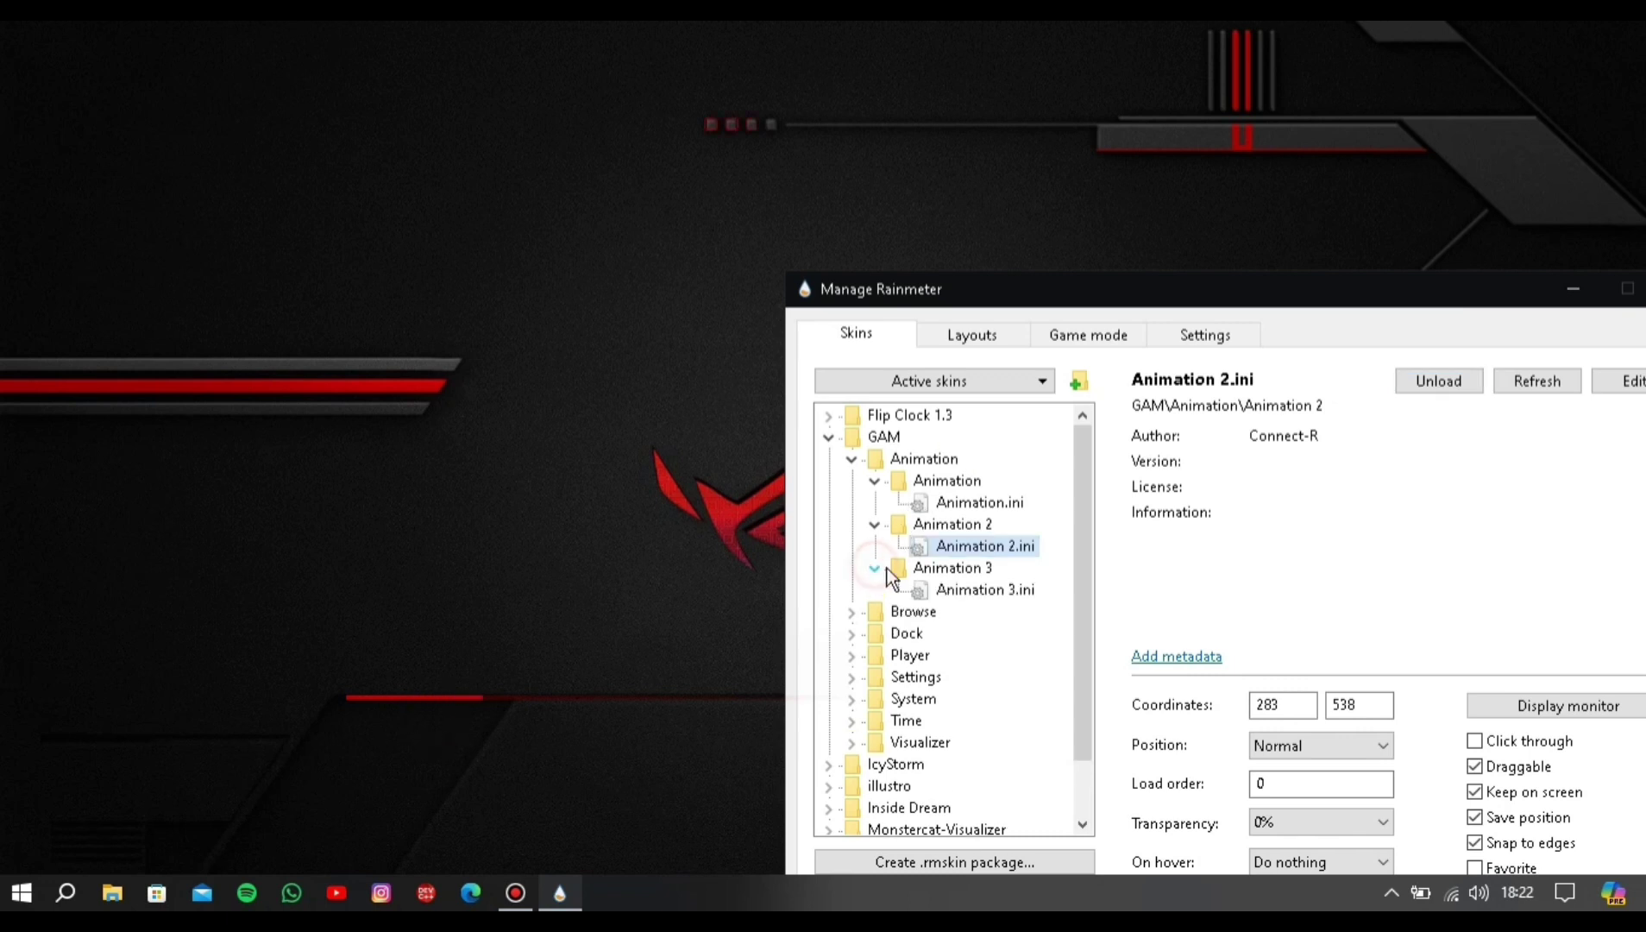
pyautogui.click(926, 592)
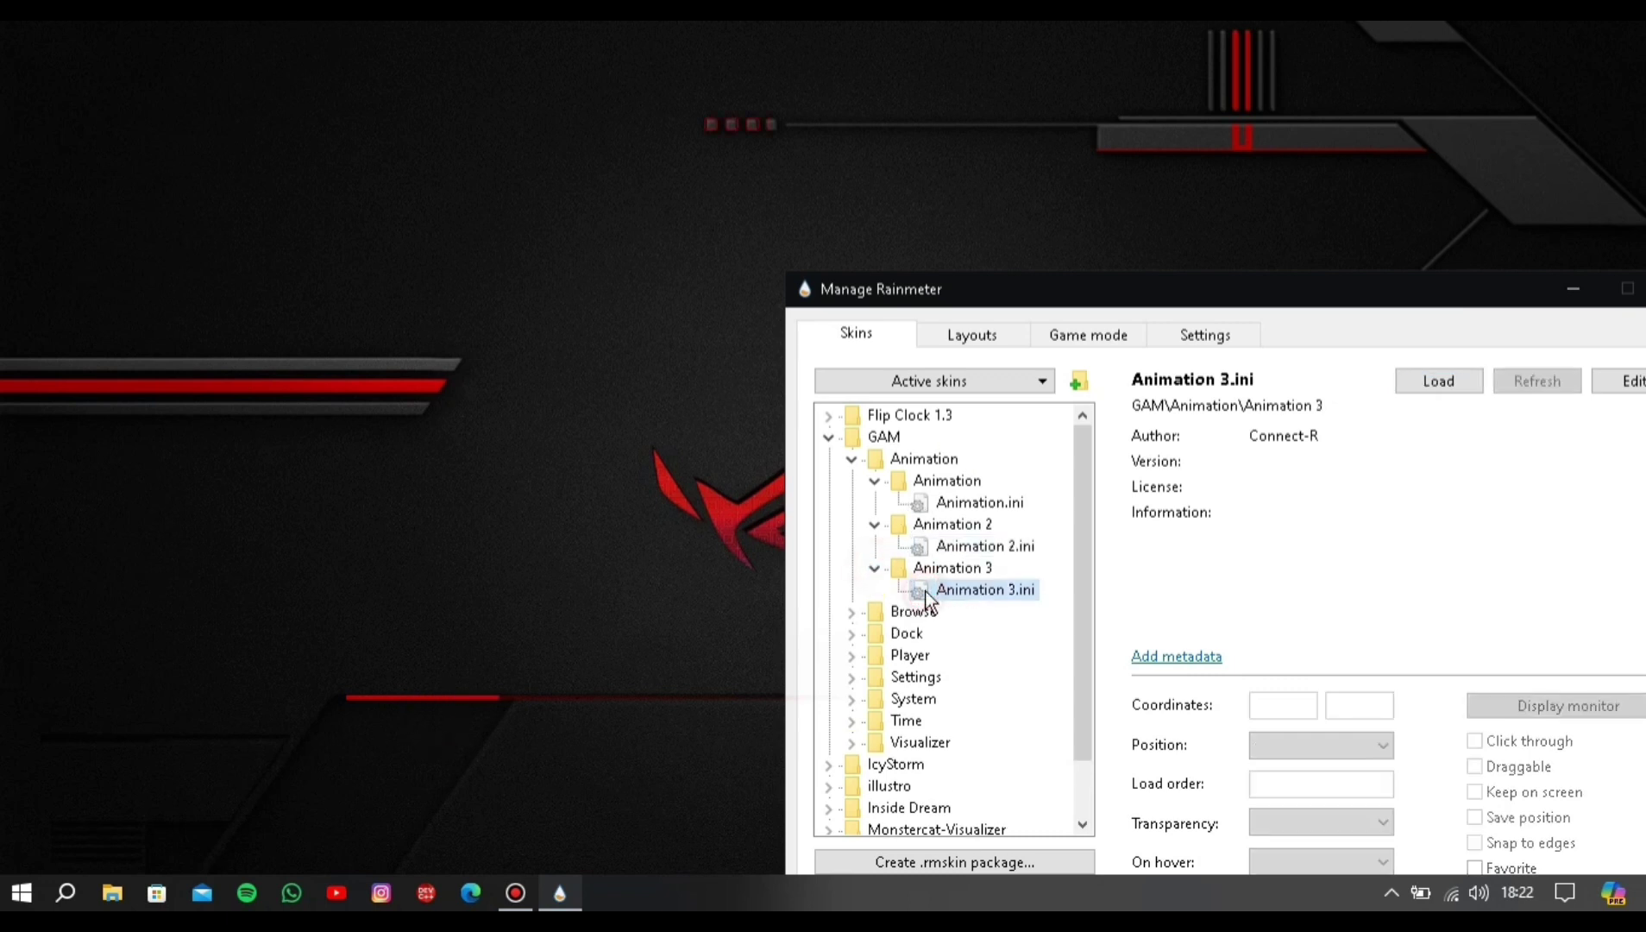
pyautogui.click(1415, 380)
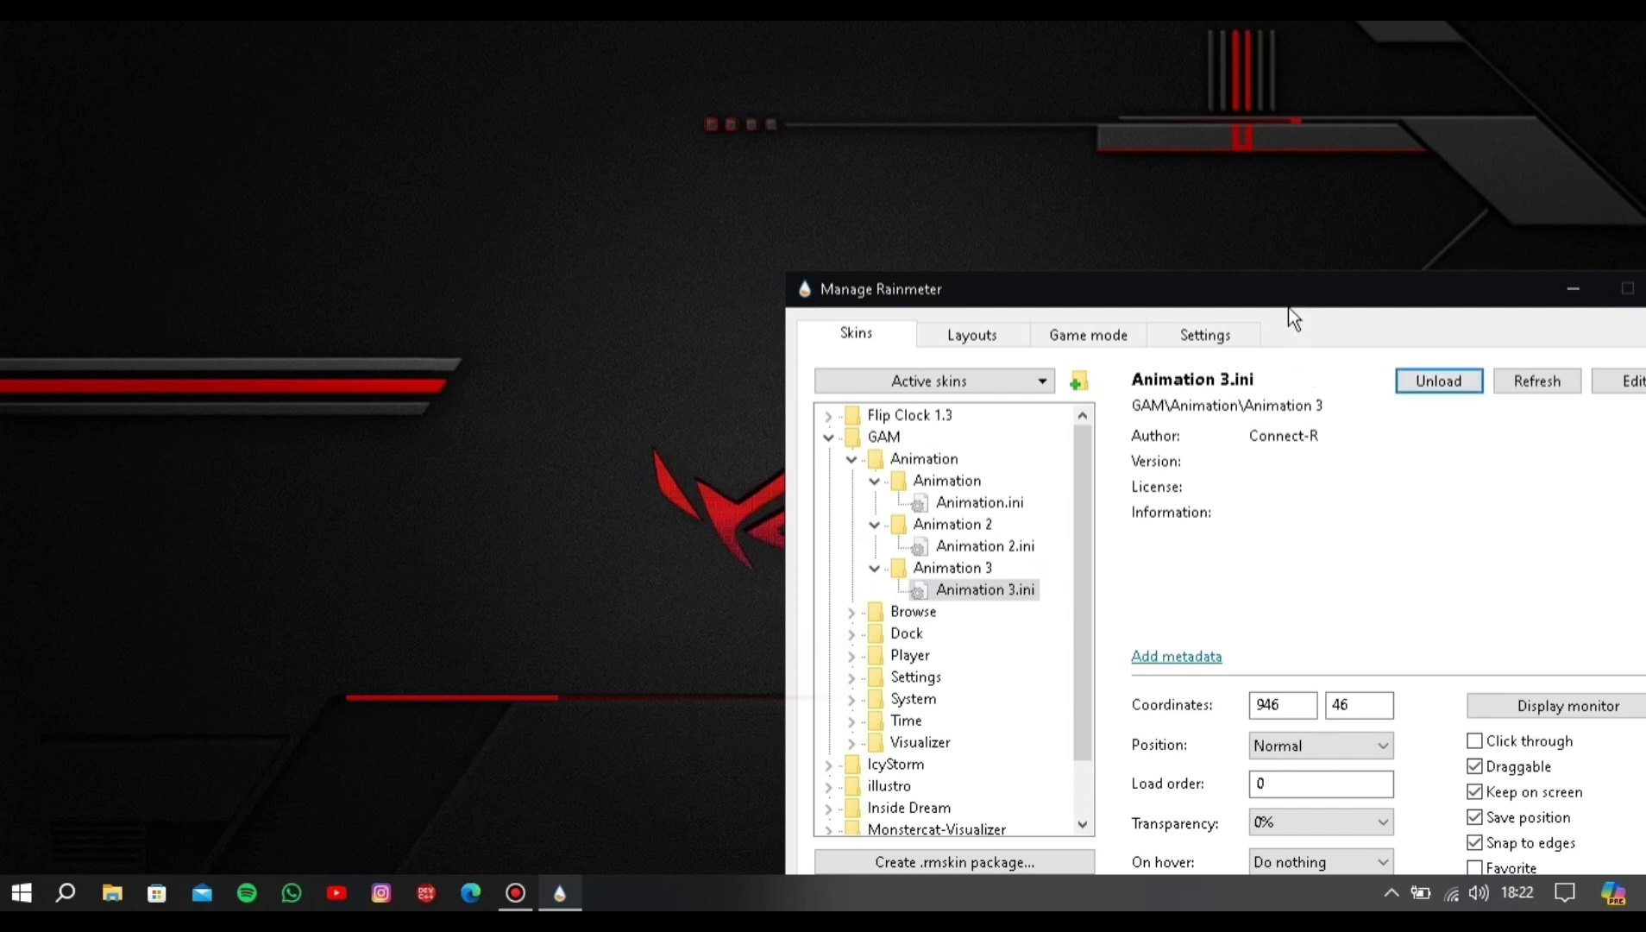
pyautogui.moveTo(1286, 299); pyautogui.dragTo(1004, 248)
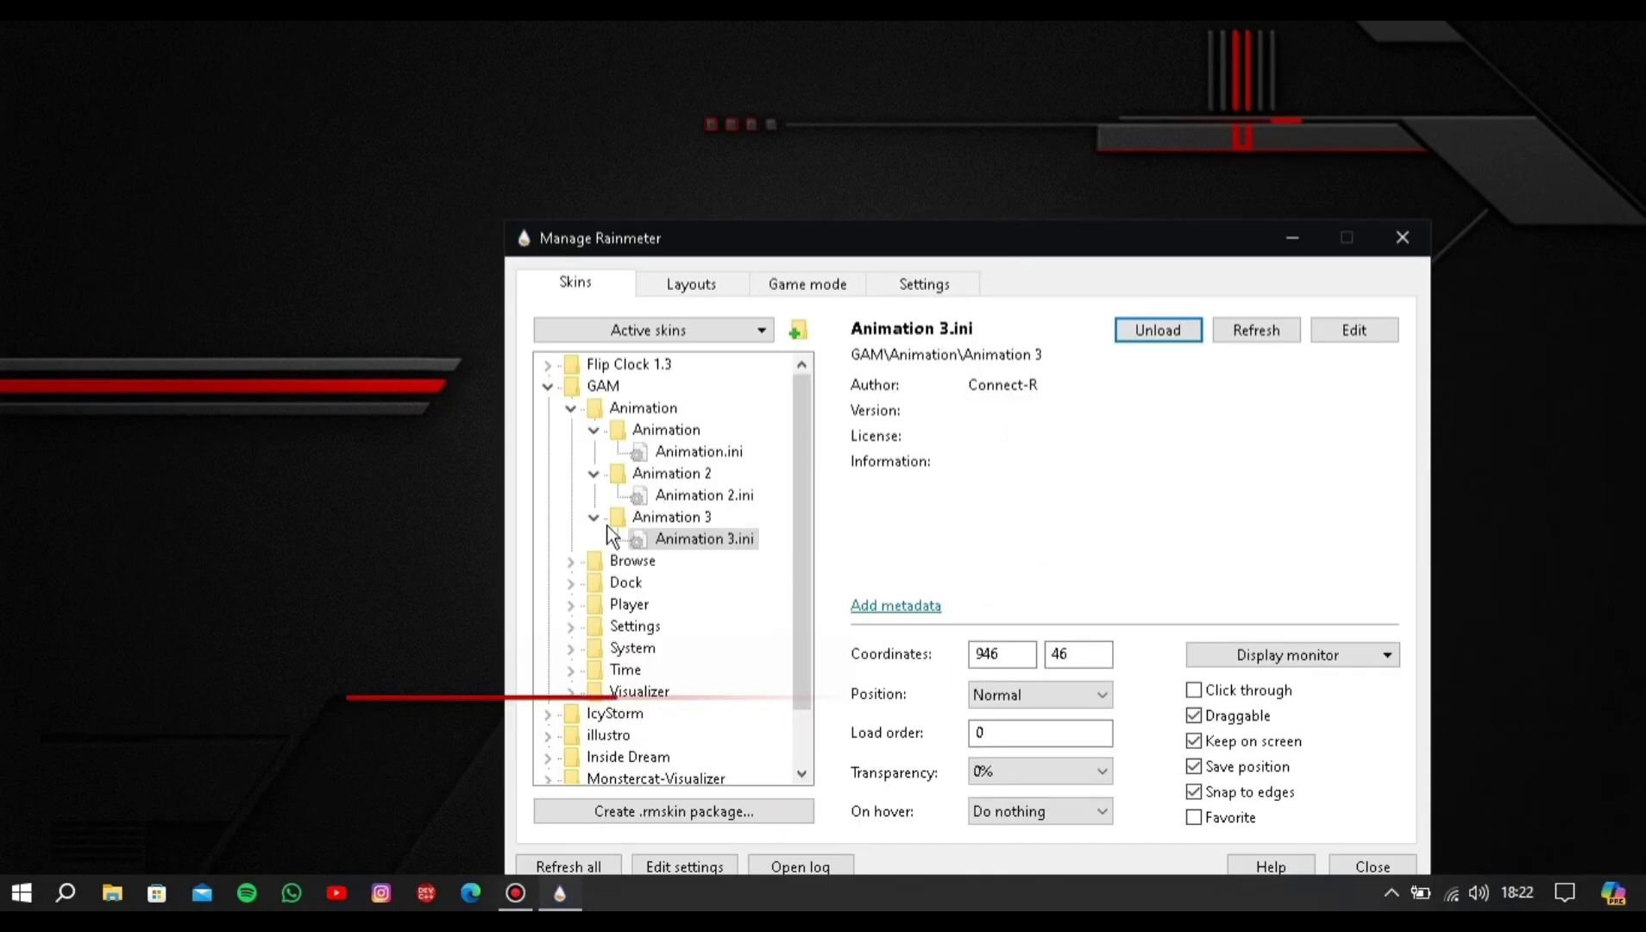
# Load Browse.ini from the GAM Browse folder and move the manager window up
pyautogui.click(572, 561)
pyautogui.click(626, 588)
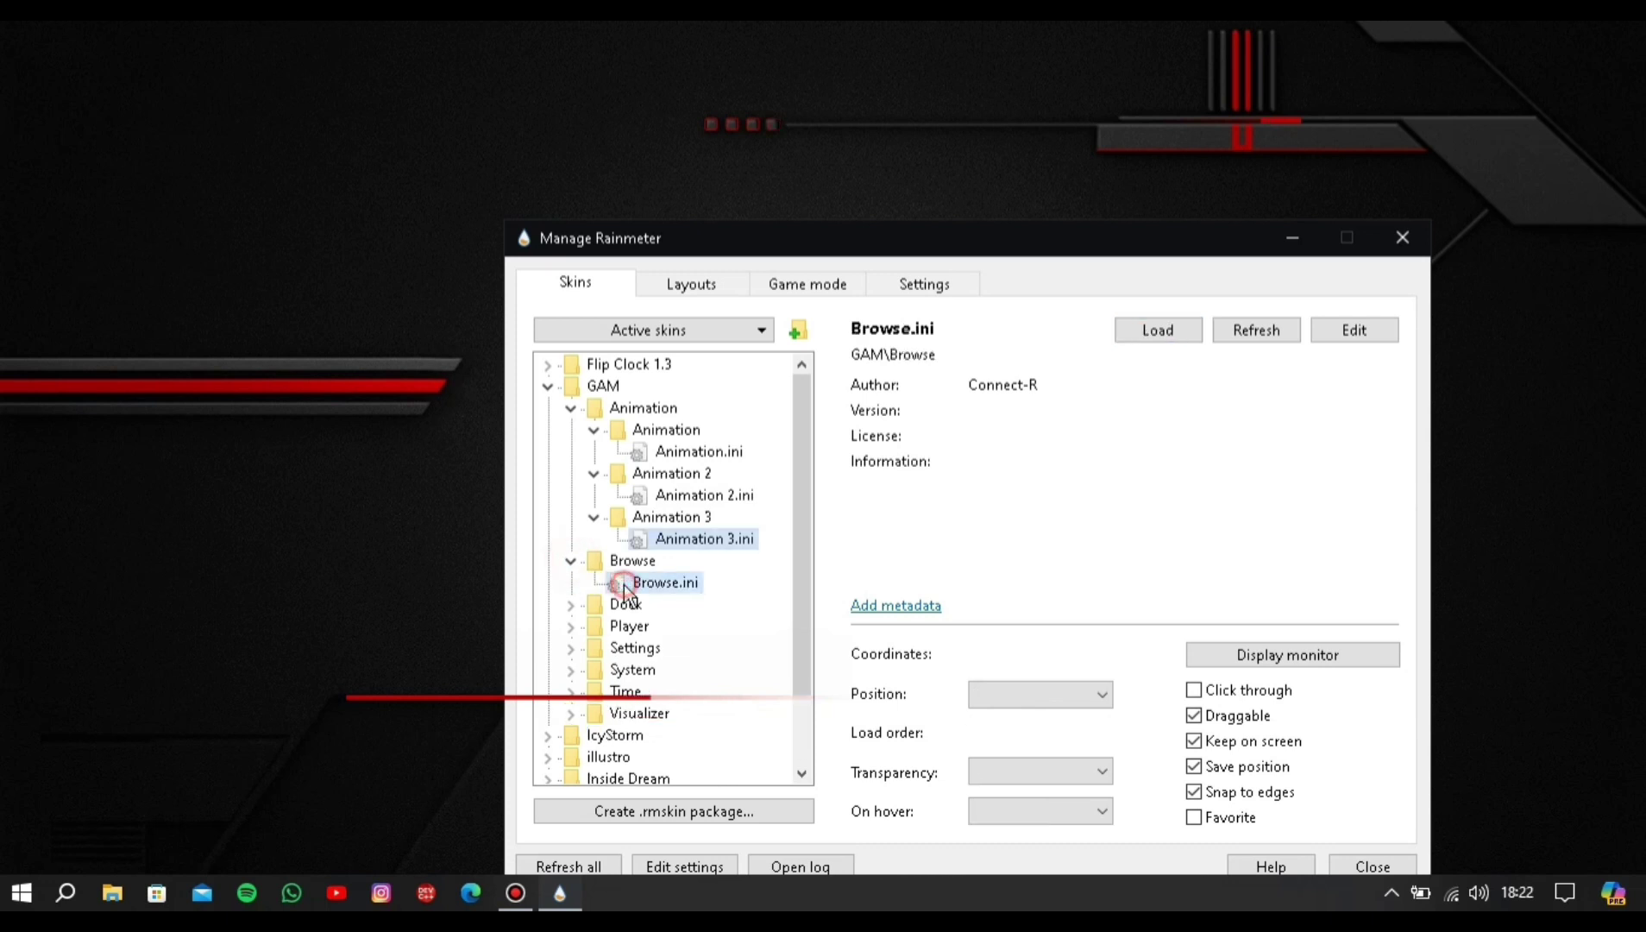
pyautogui.click(1177, 323)
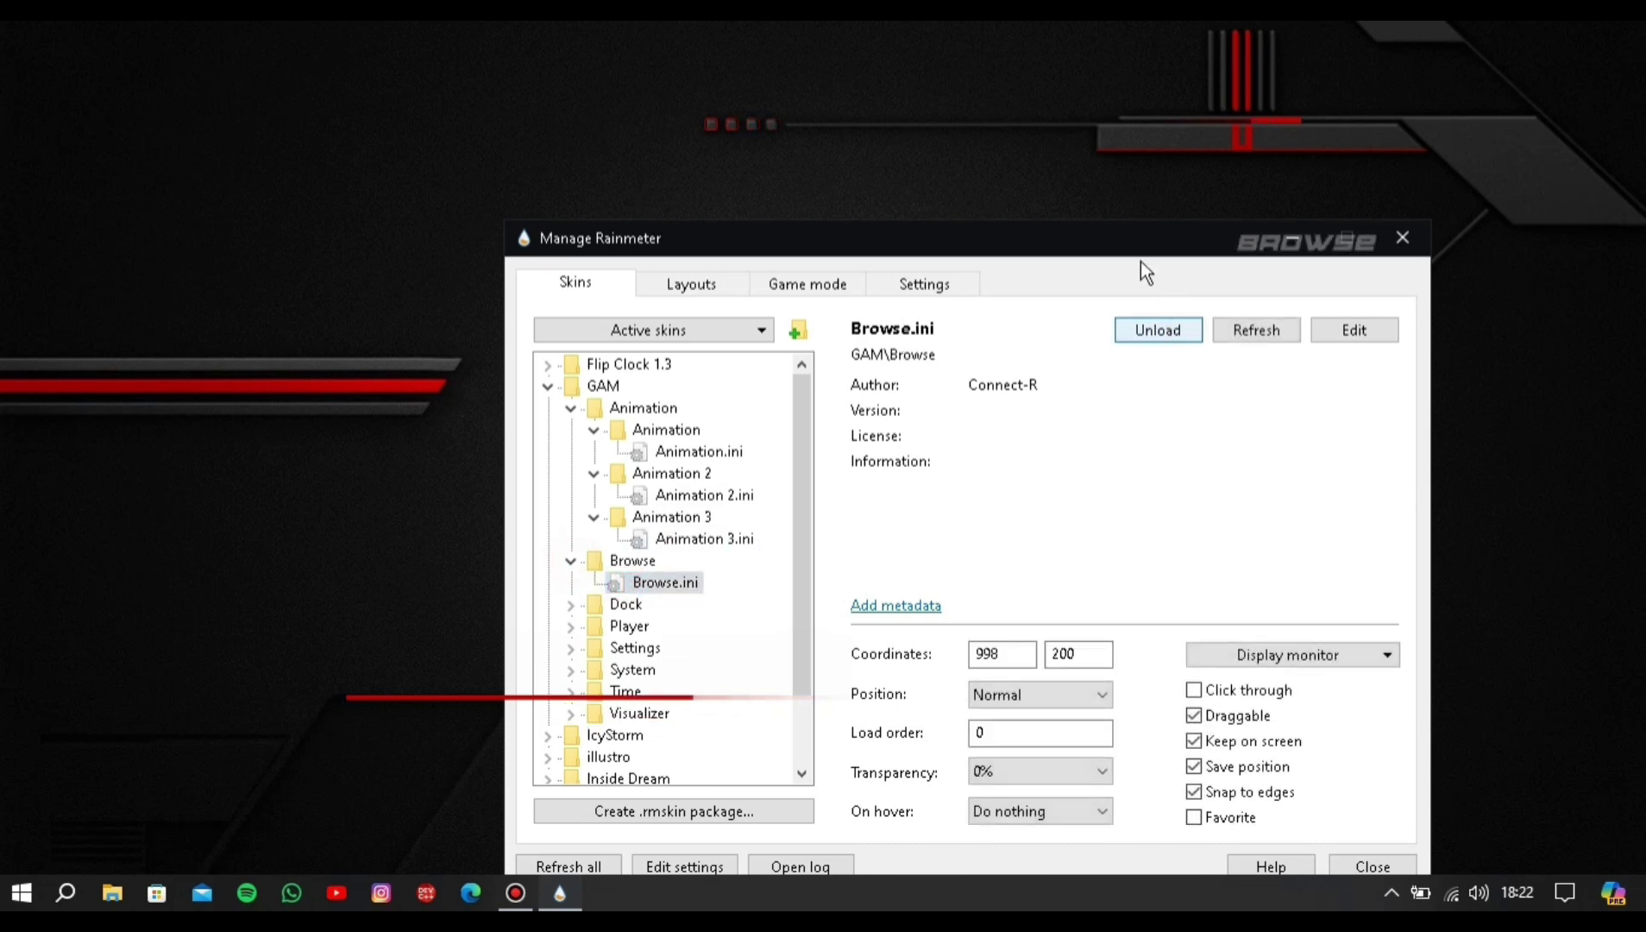
pyautogui.moveTo(1136, 250); pyautogui.dragTo(1144, 146)
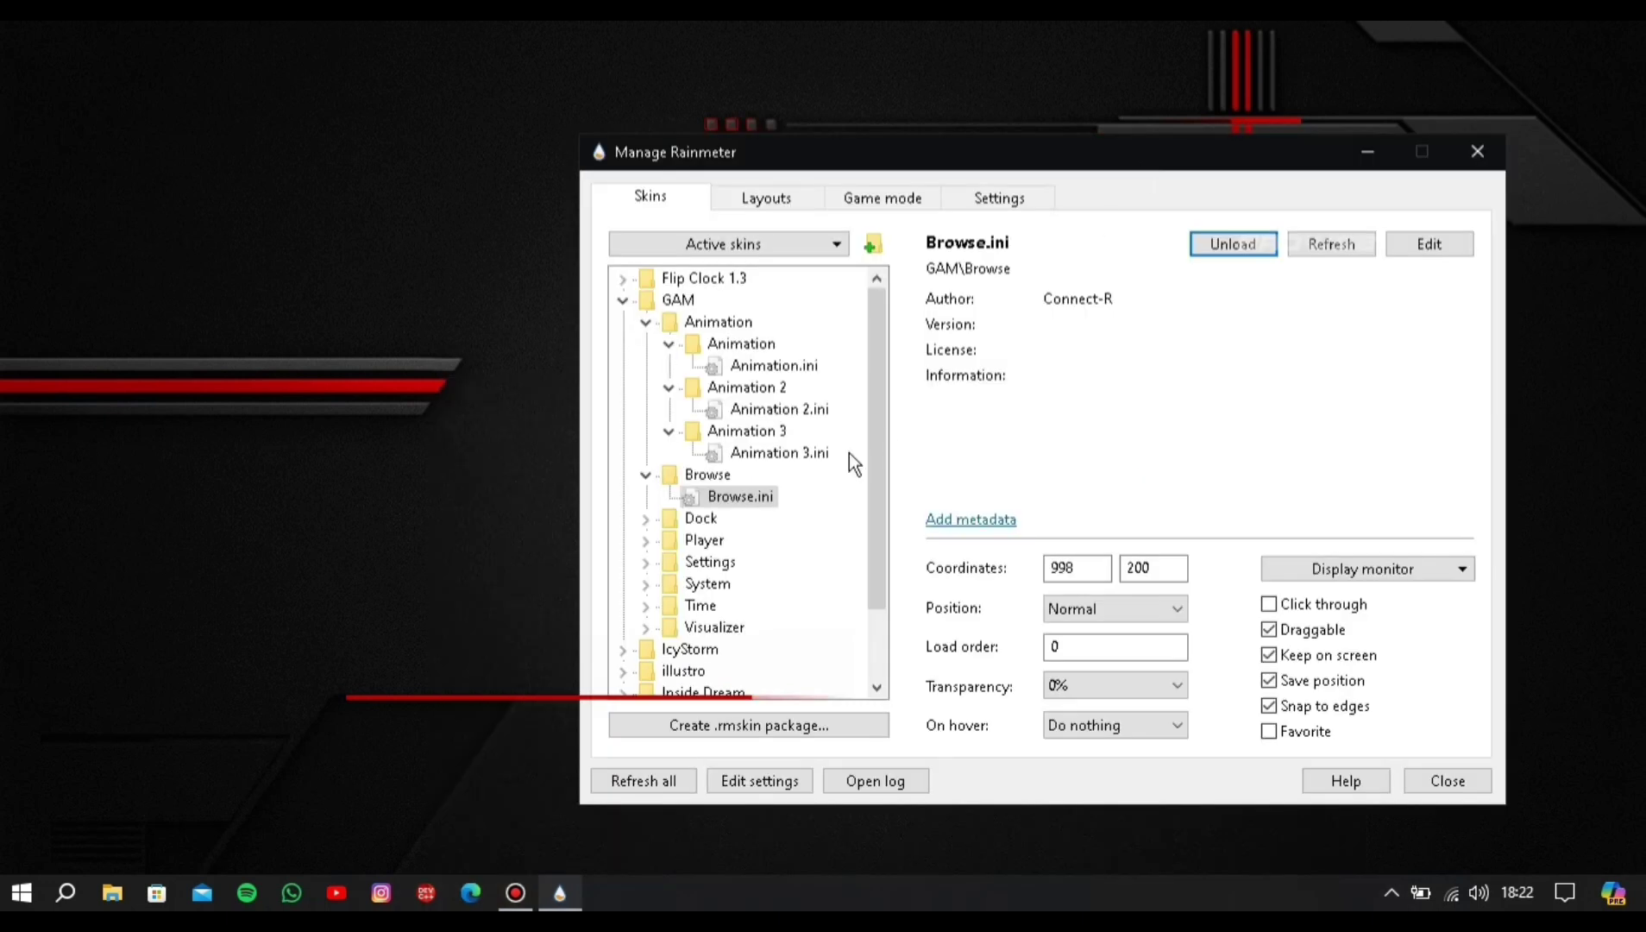
# Load Dock.ini from the GAM Dock folder, moving the manager window away from the dock labels to check them
pyautogui.click(647, 518)
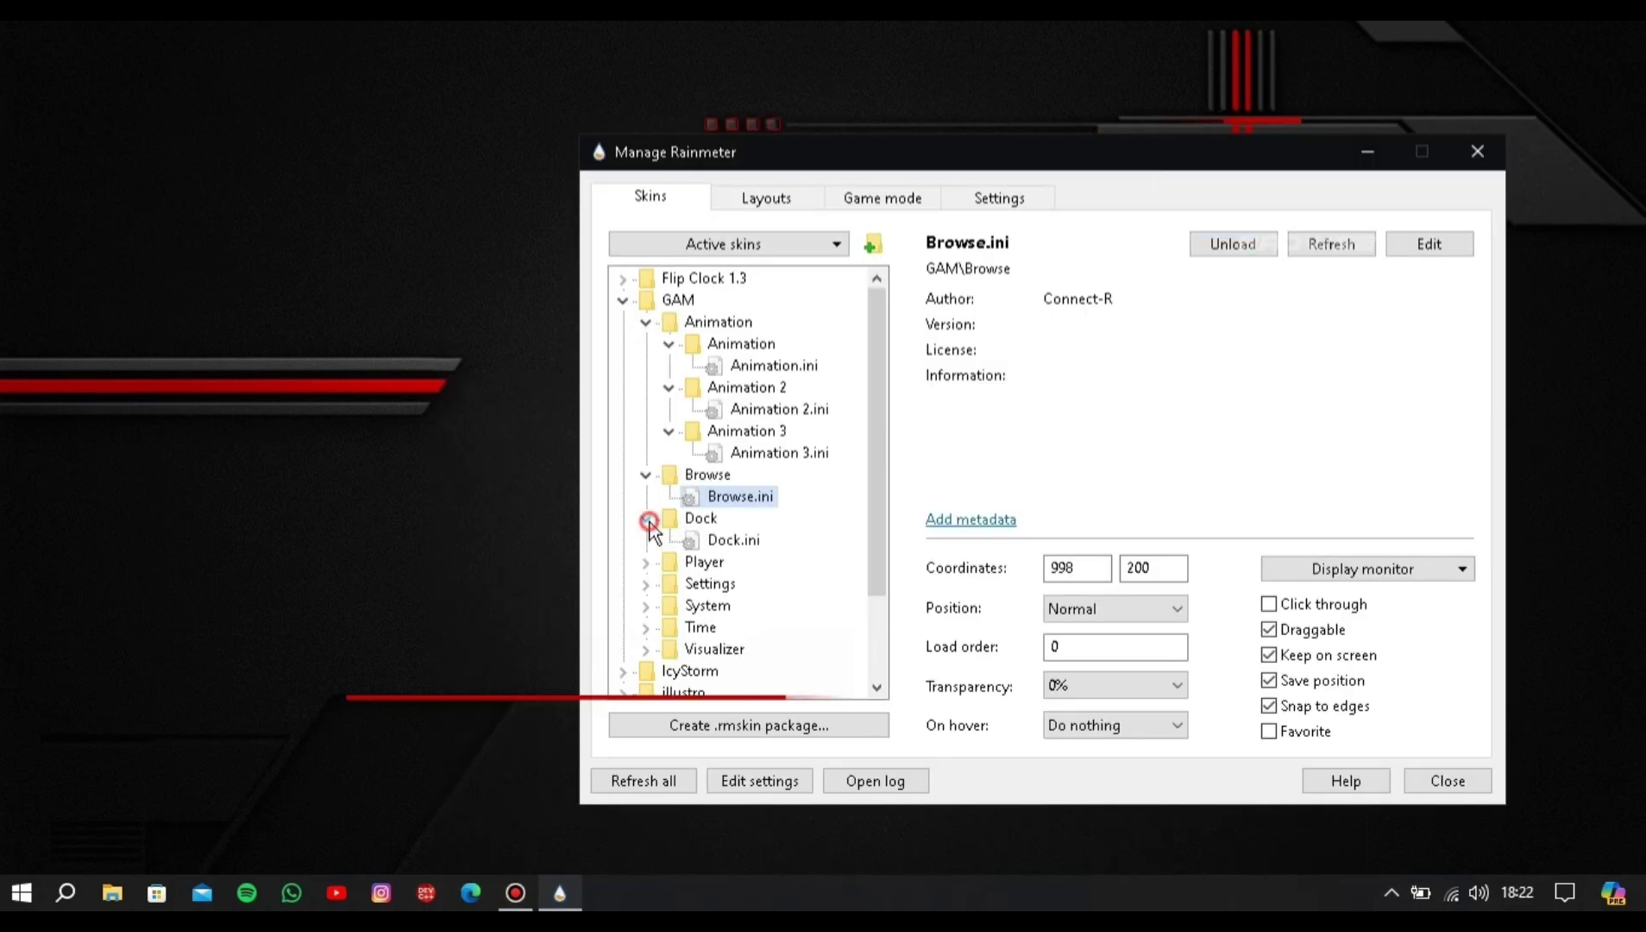
pyautogui.click(691, 545)
pyautogui.click(1218, 249)
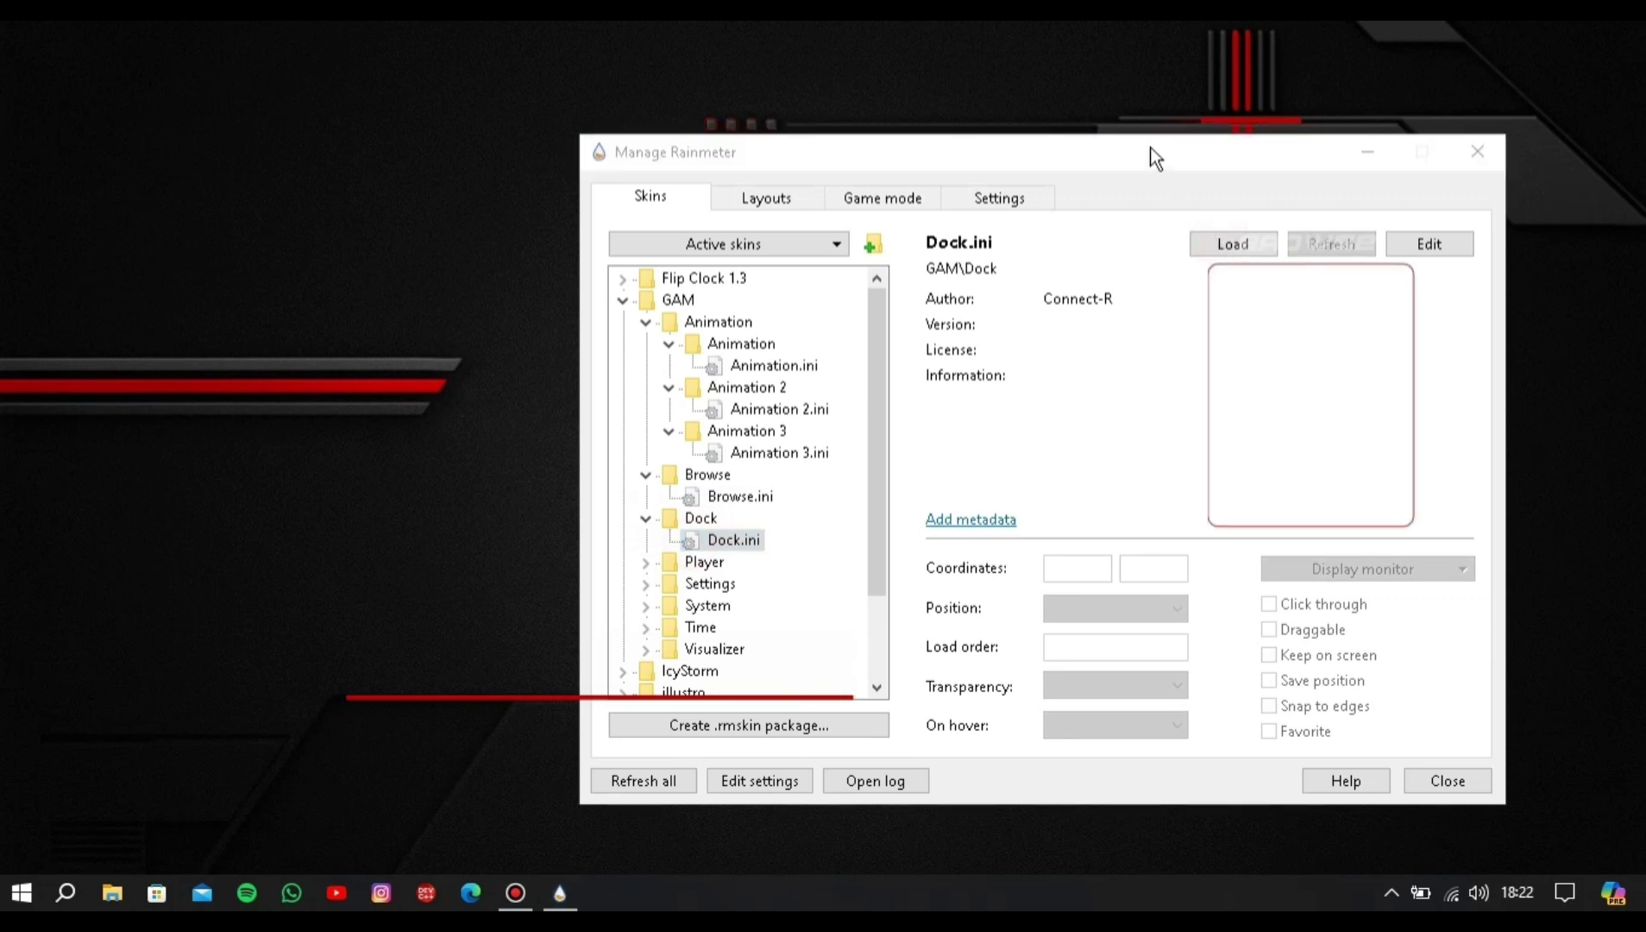
pyautogui.moveTo(1150, 147); pyautogui.dragTo(1098, 246)
pyautogui.click(1171, 339)
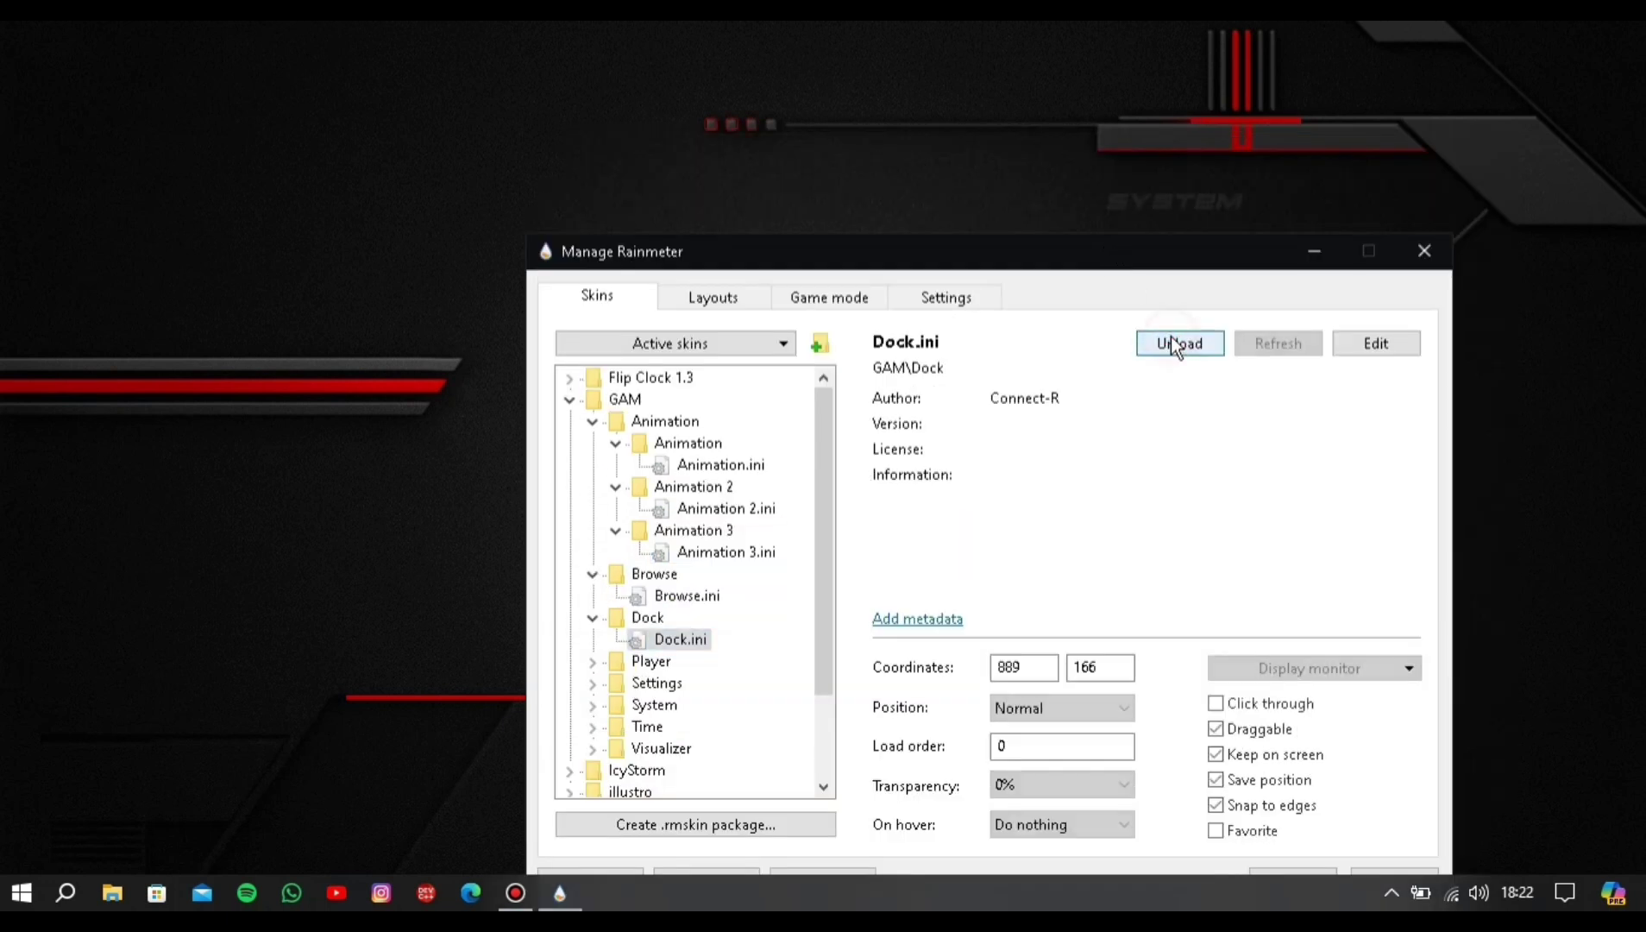
pyautogui.moveTo(1244, 248); pyautogui.dragTo(1223, 318)
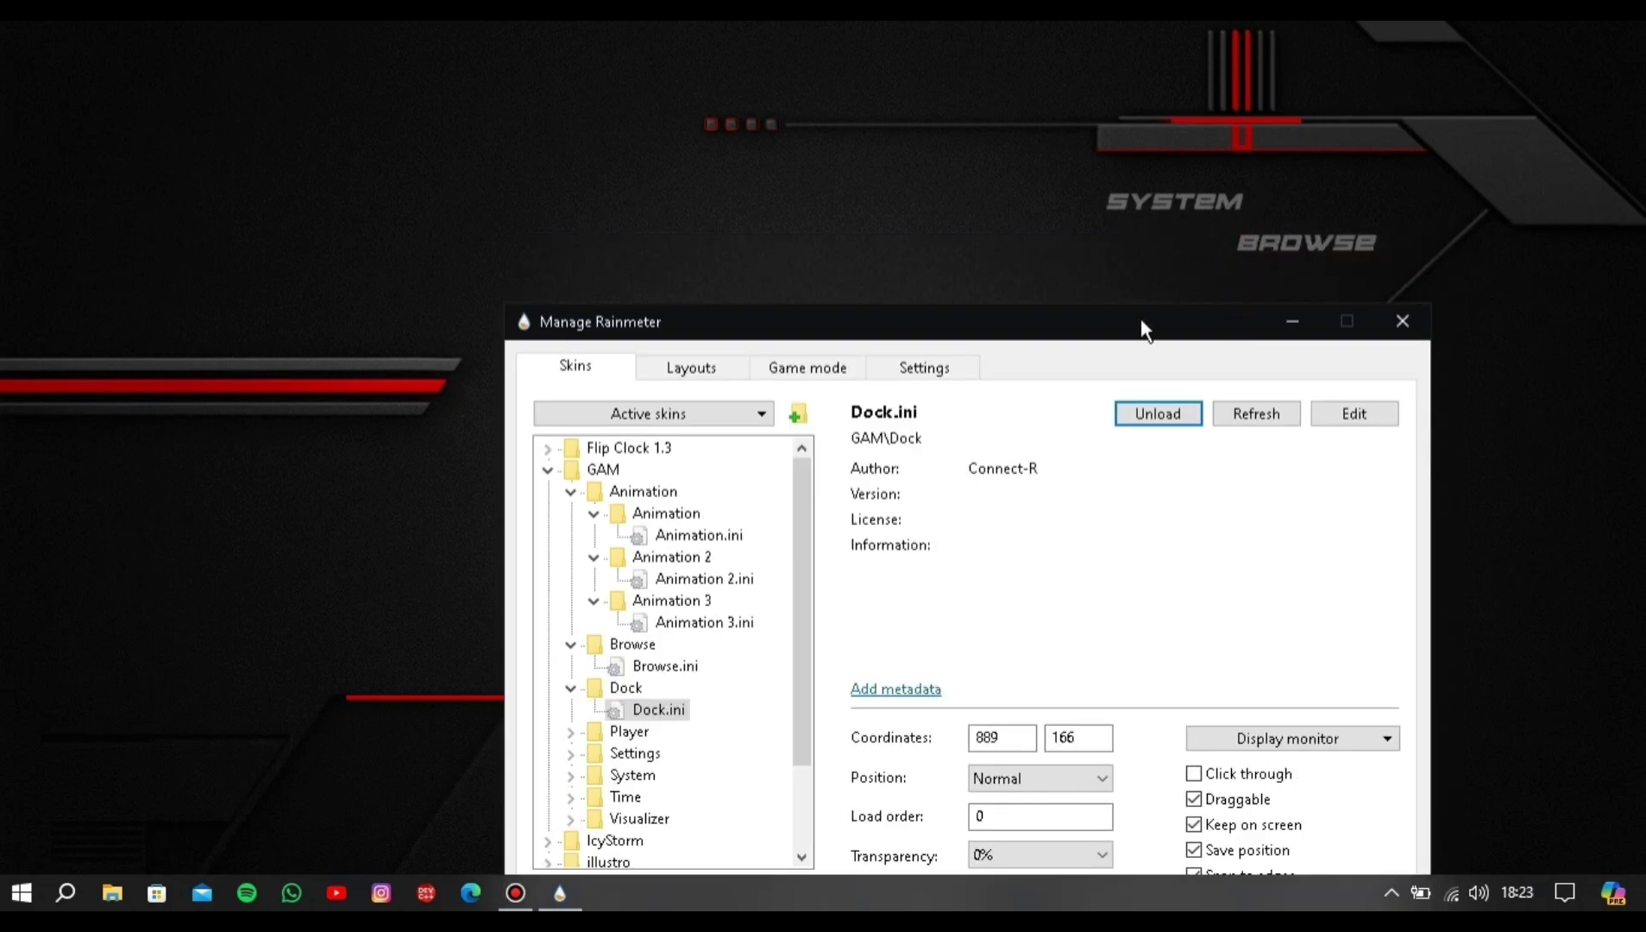
pyautogui.moveTo(1128, 335); pyautogui.dragTo(1300, 199)
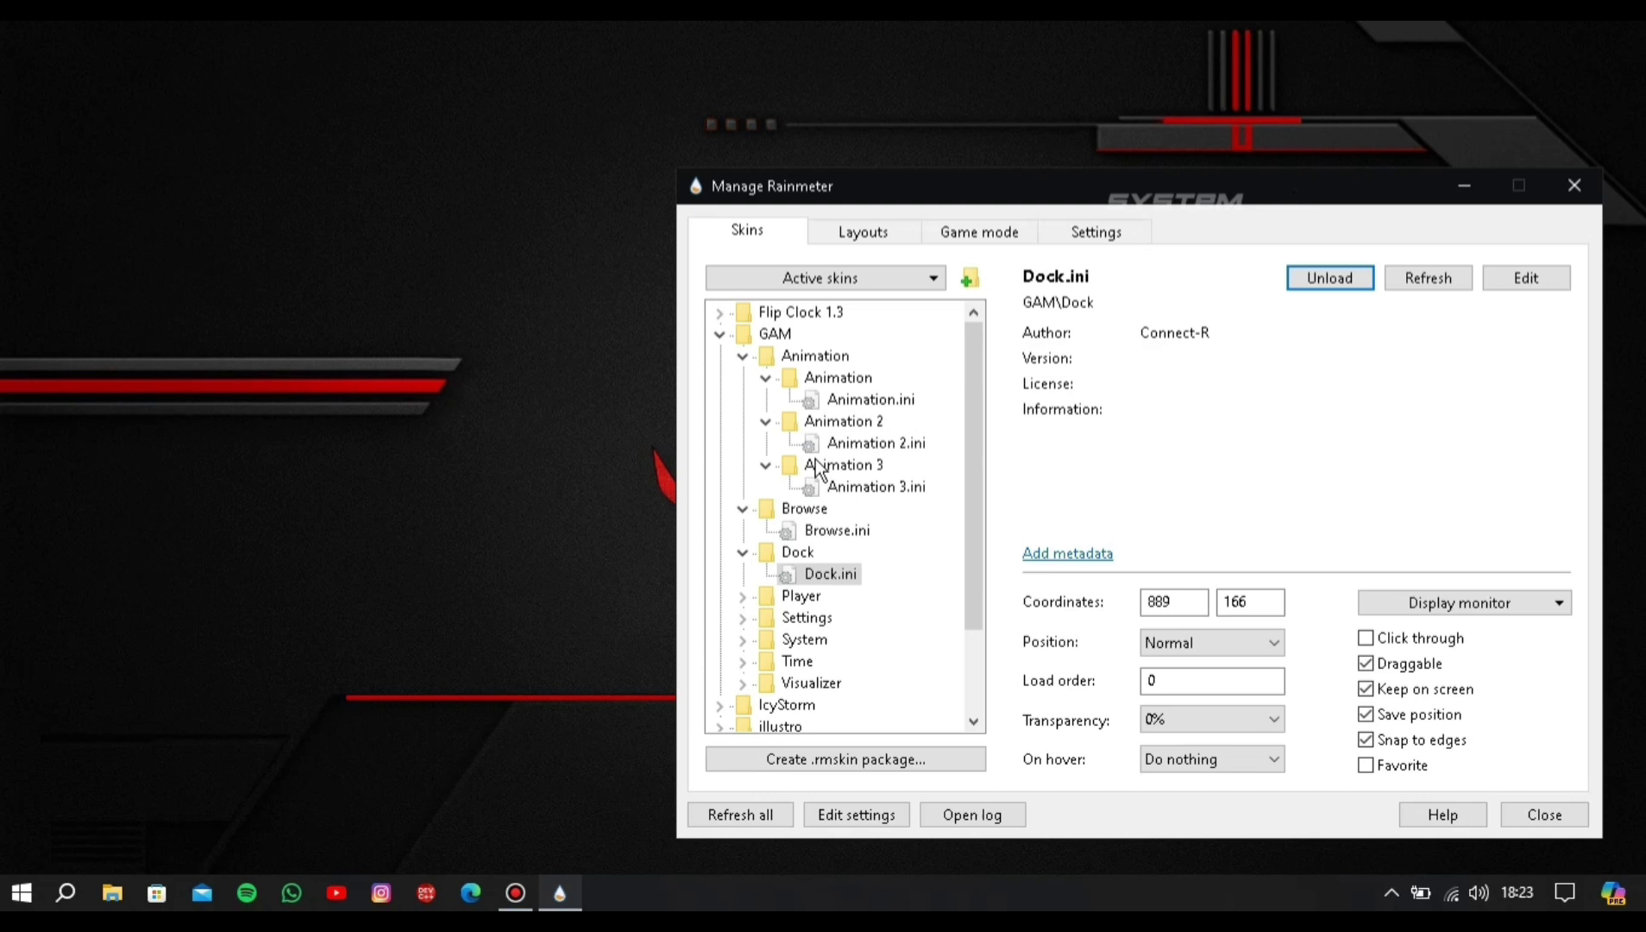
# Load Player.ini from the GAM Player folder
pyautogui.click(743, 596)
pyautogui.click(830, 618)
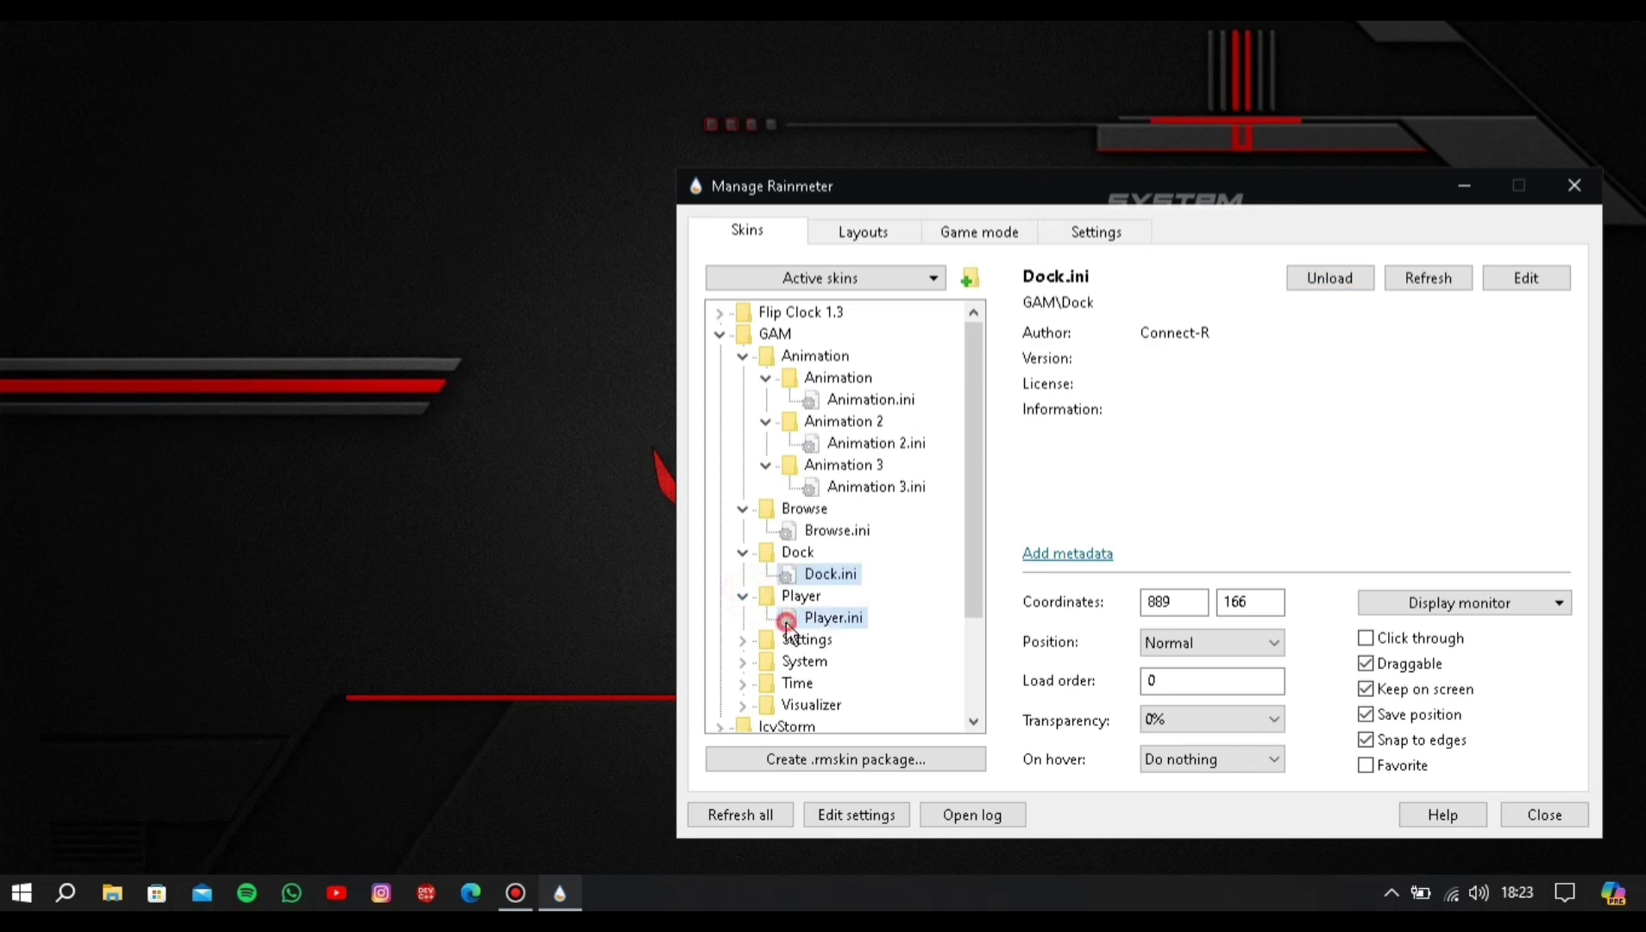
pyautogui.click(1344, 281)
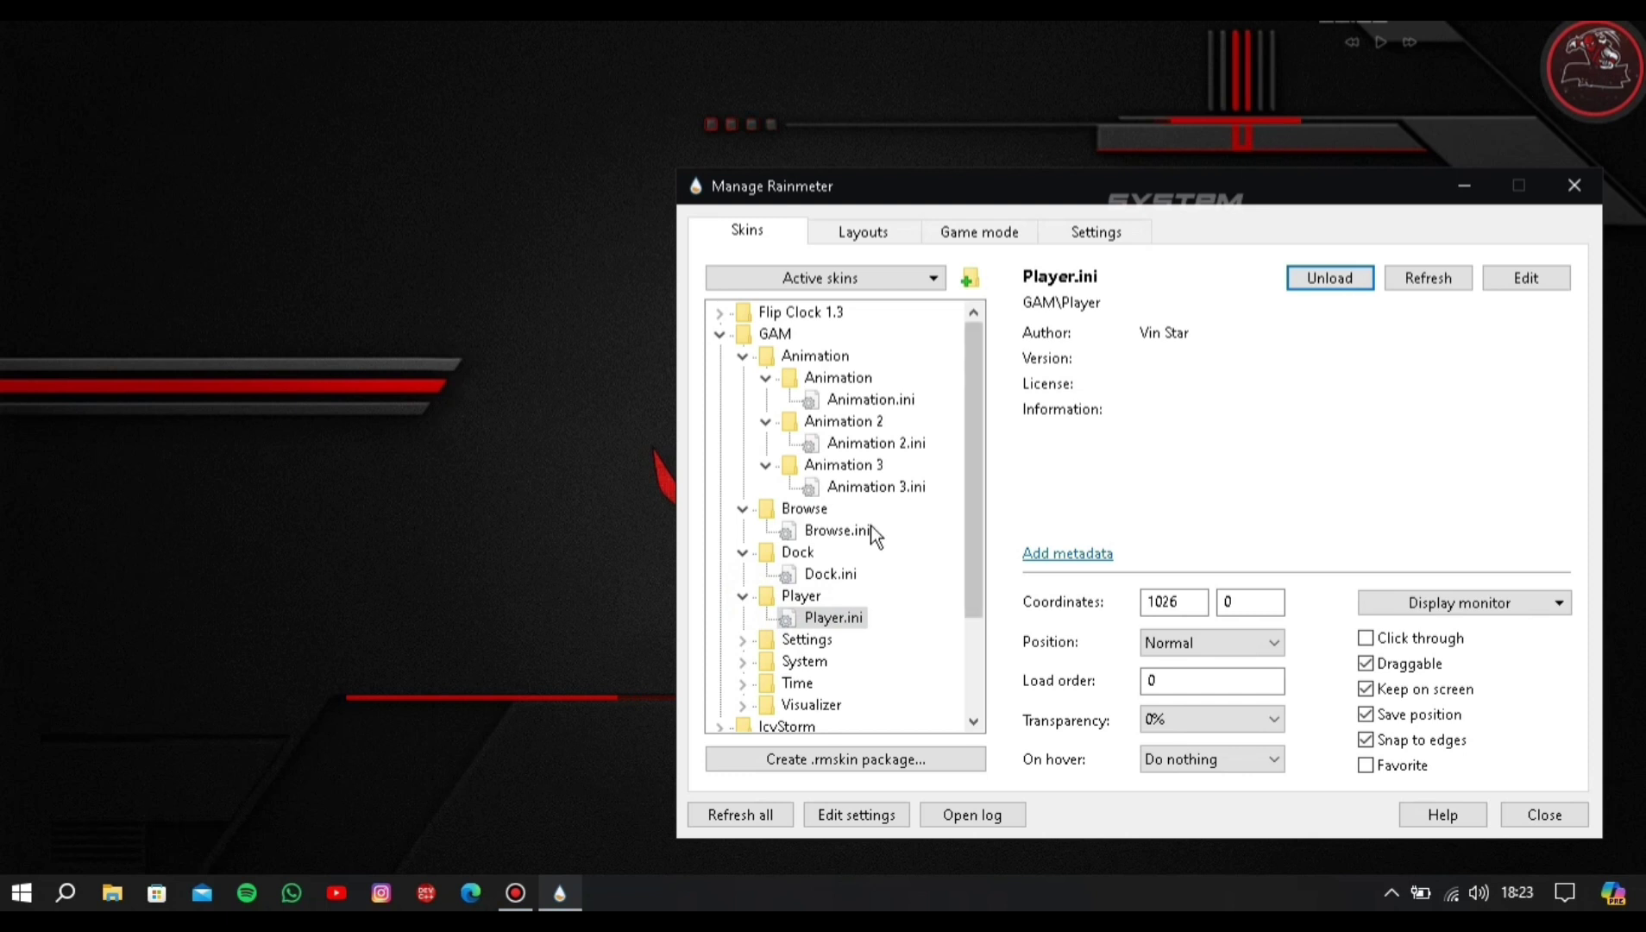
# Load Cpu.ini from the Cpu folder under GAM System, moving the manager window clear of the system readouts on the desktop
pyautogui.click(743, 662)
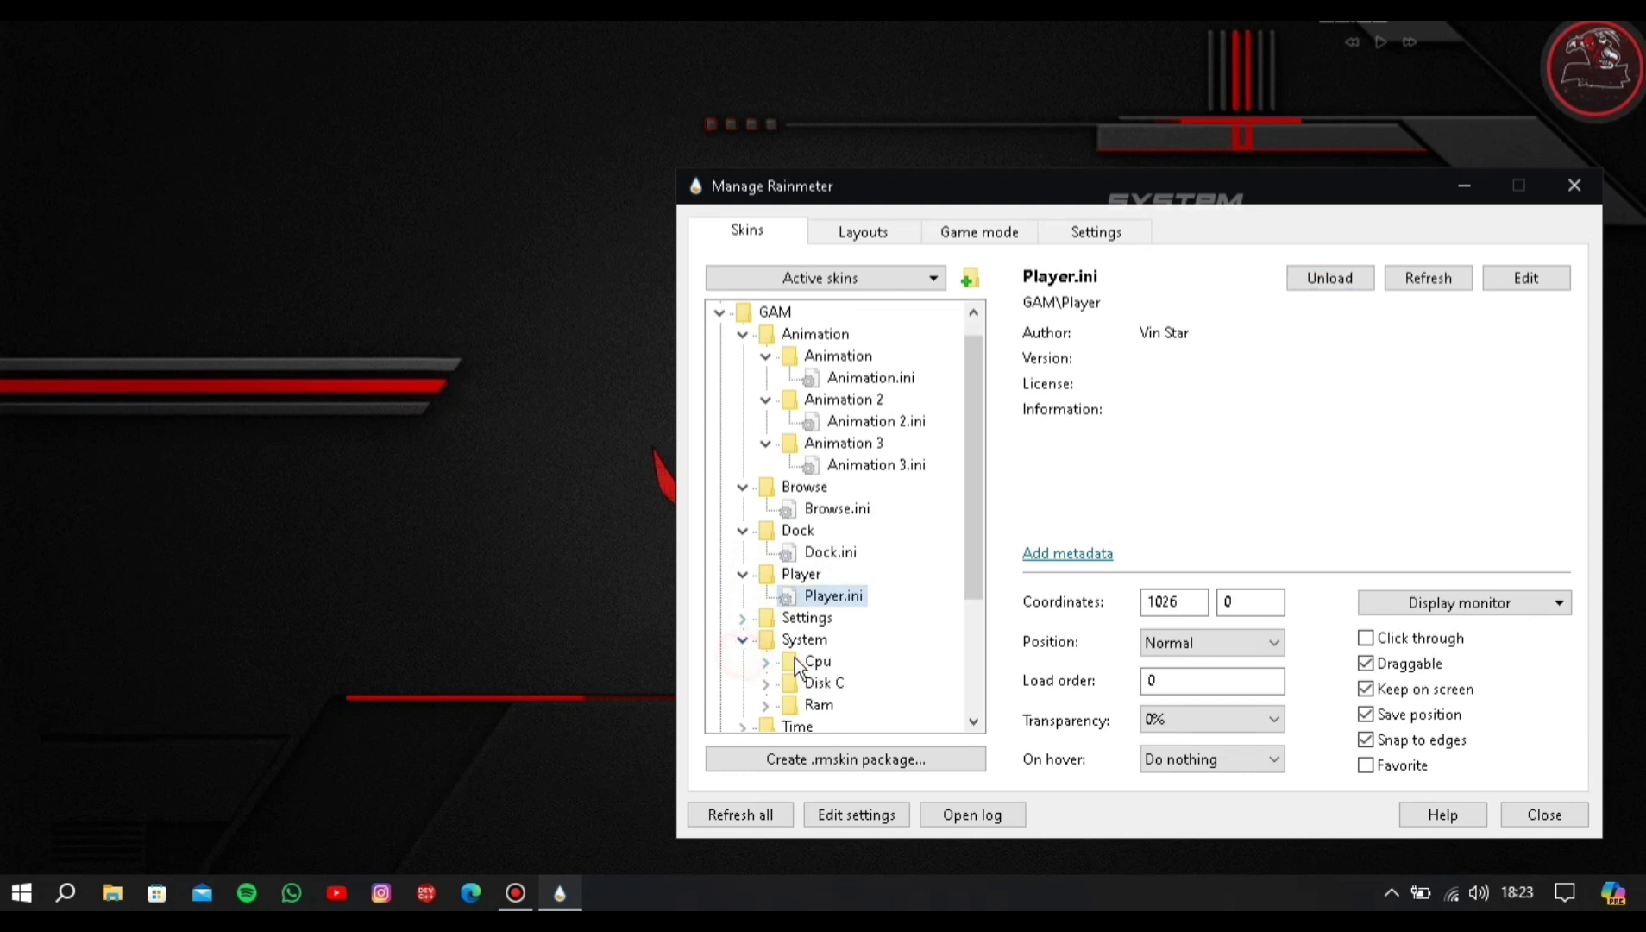
pyautogui.click(765, 662)
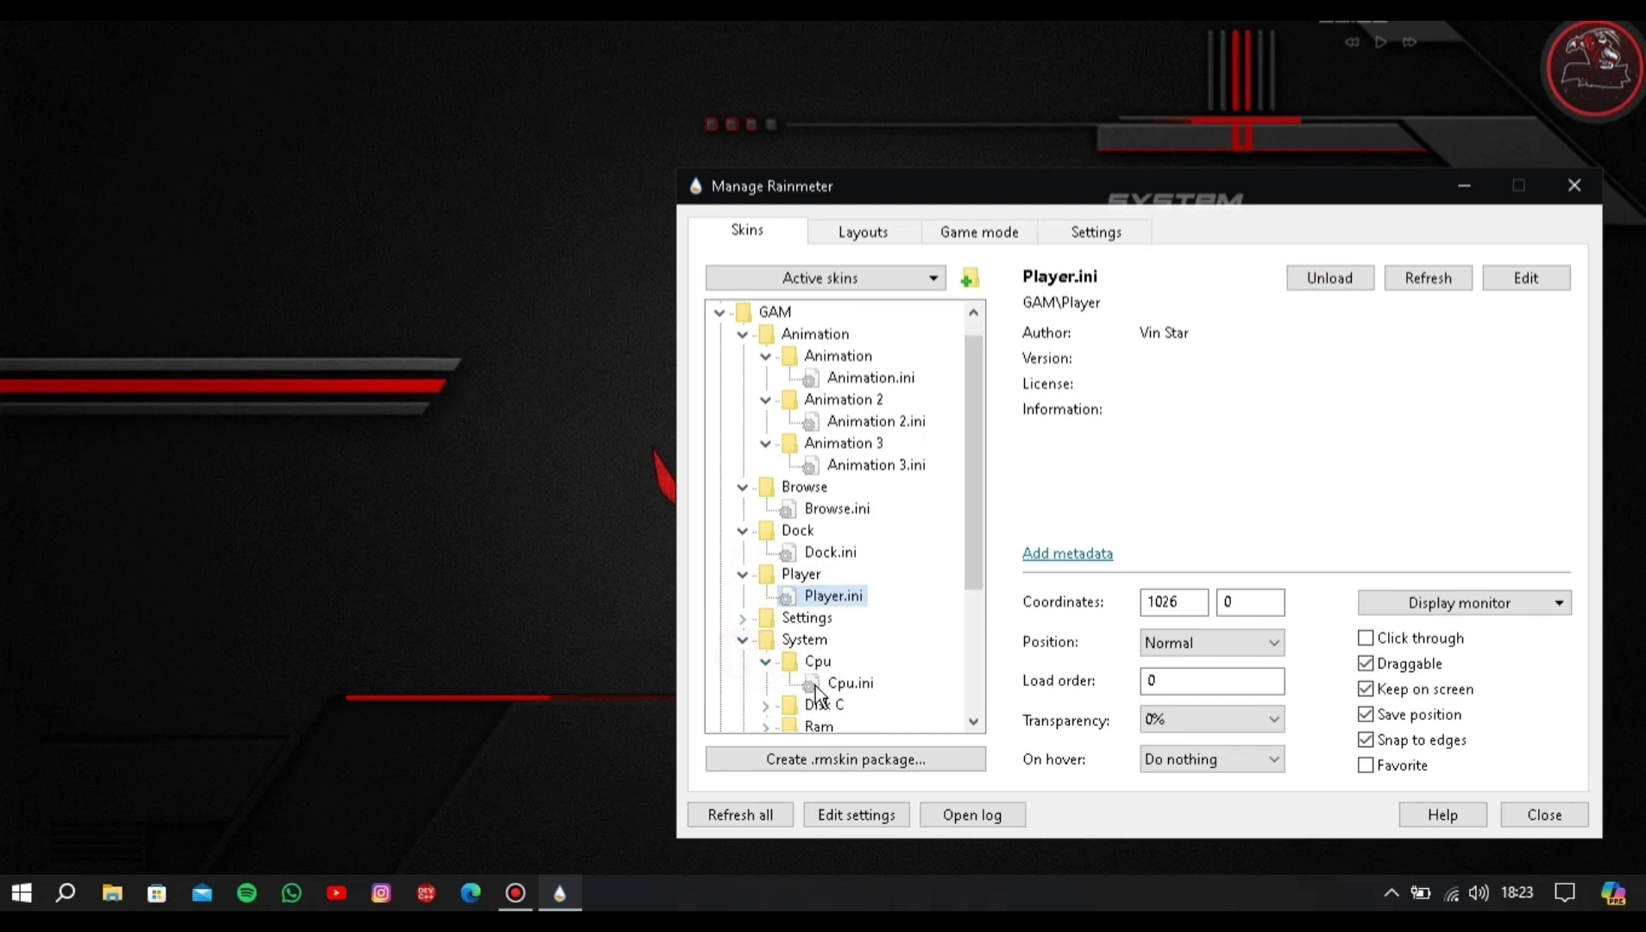
pyautogui.click(850, 682)
pyautogui.click(1143, 184)
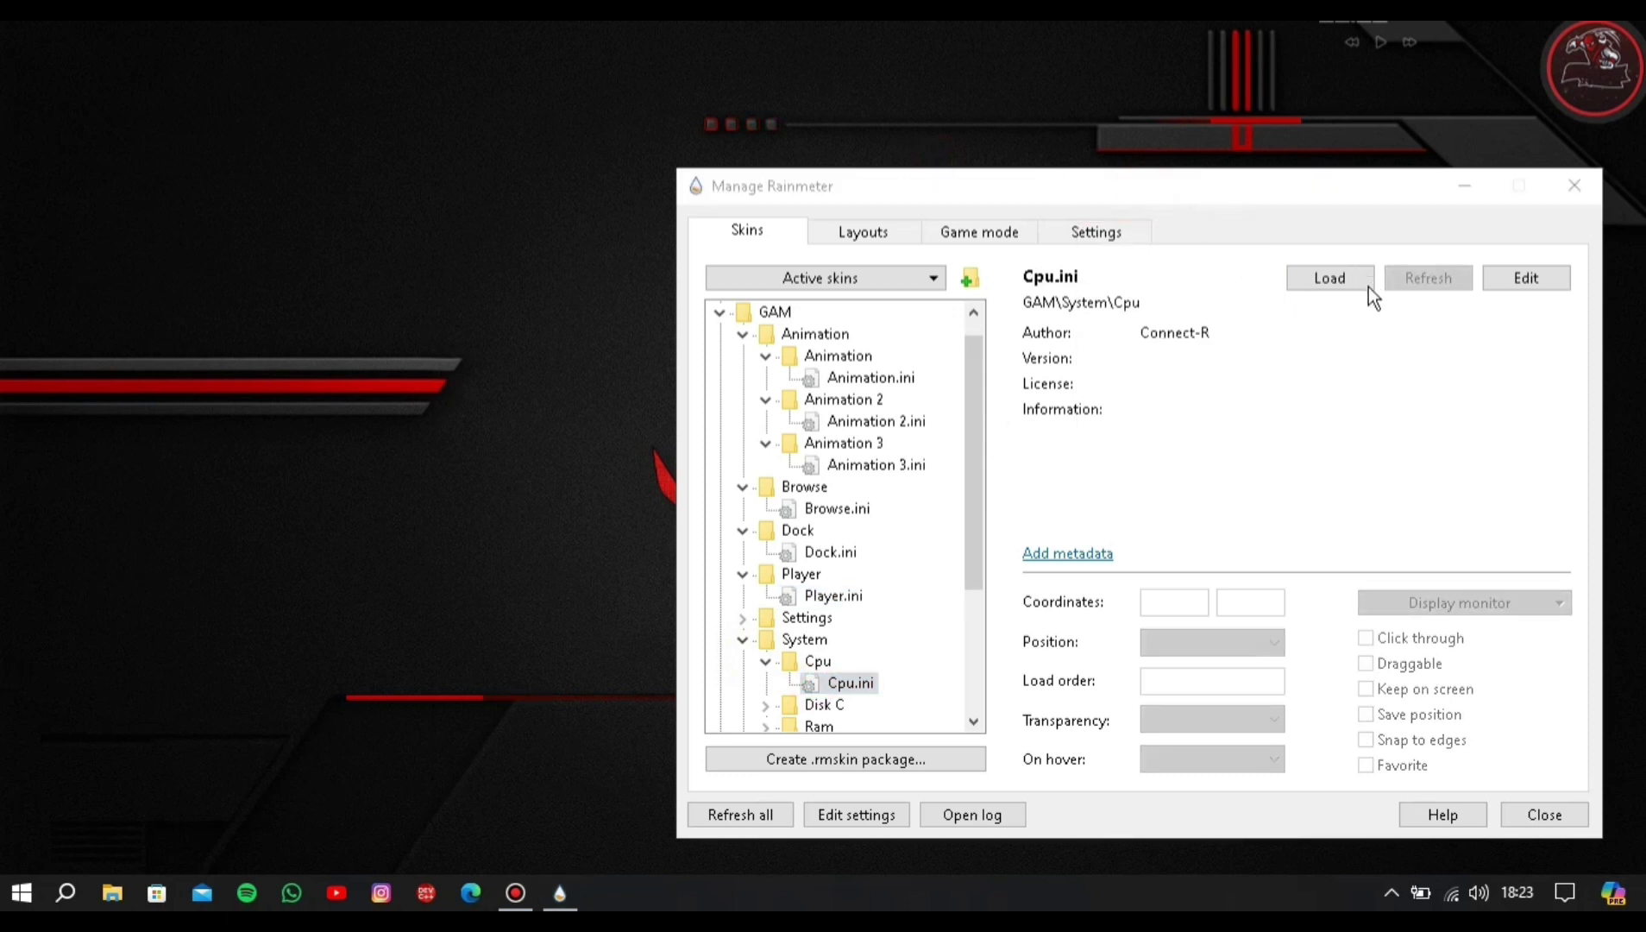
pyautogui.moveTo(1090, 179); pyautogui.dragTo(655, 113)
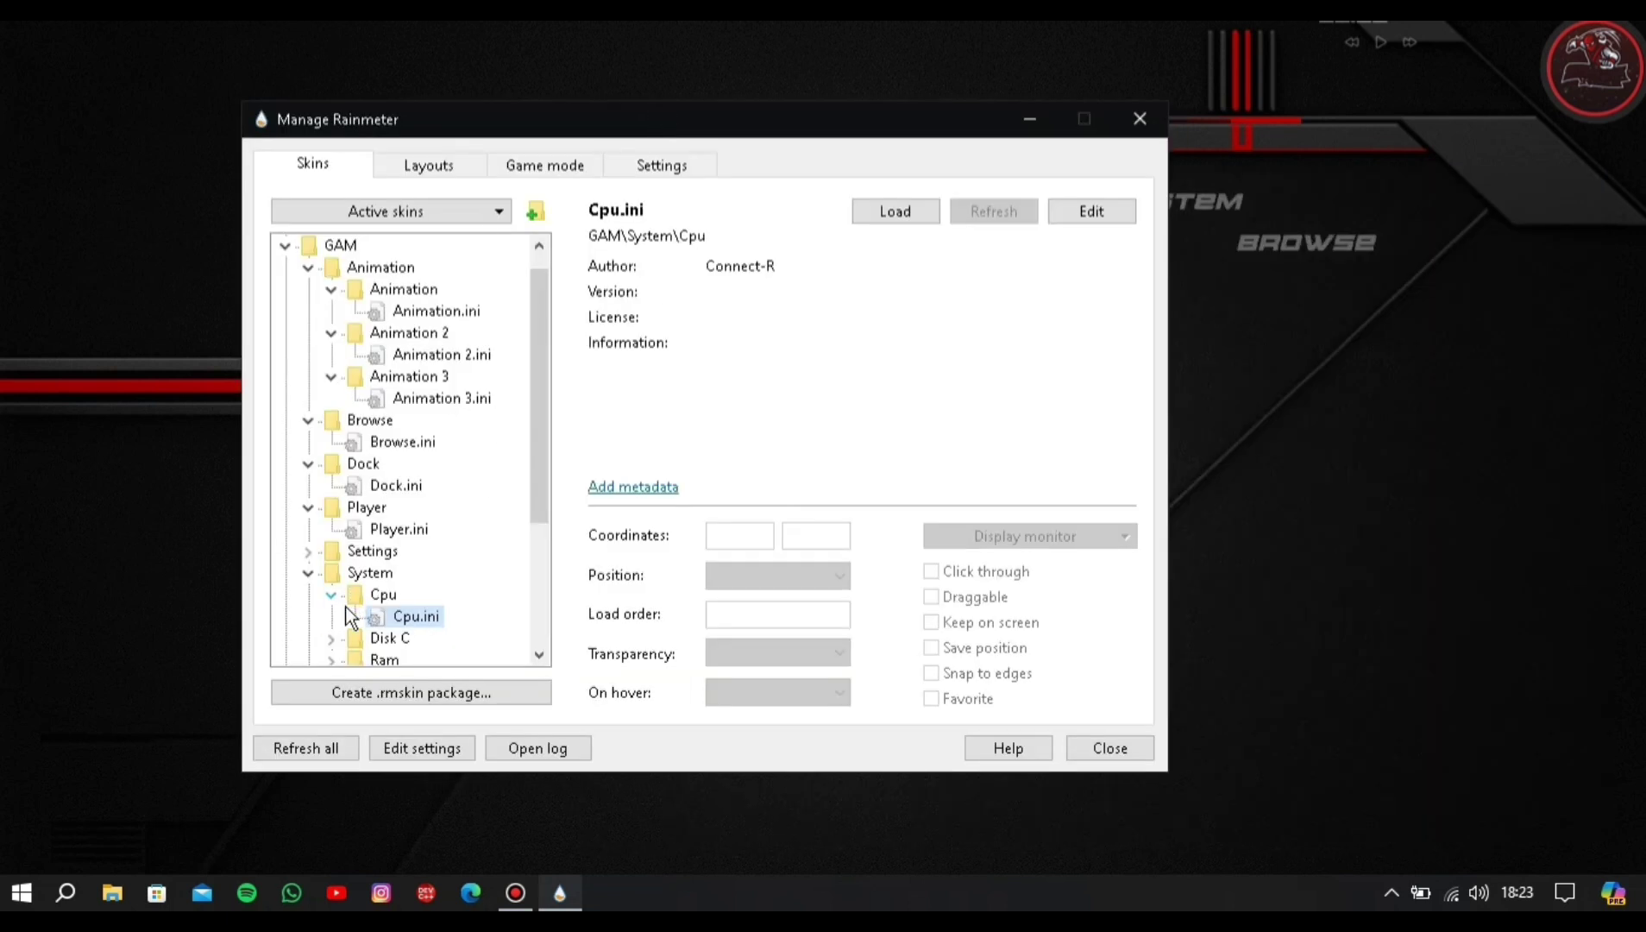
pyautogui.click(891, 210)
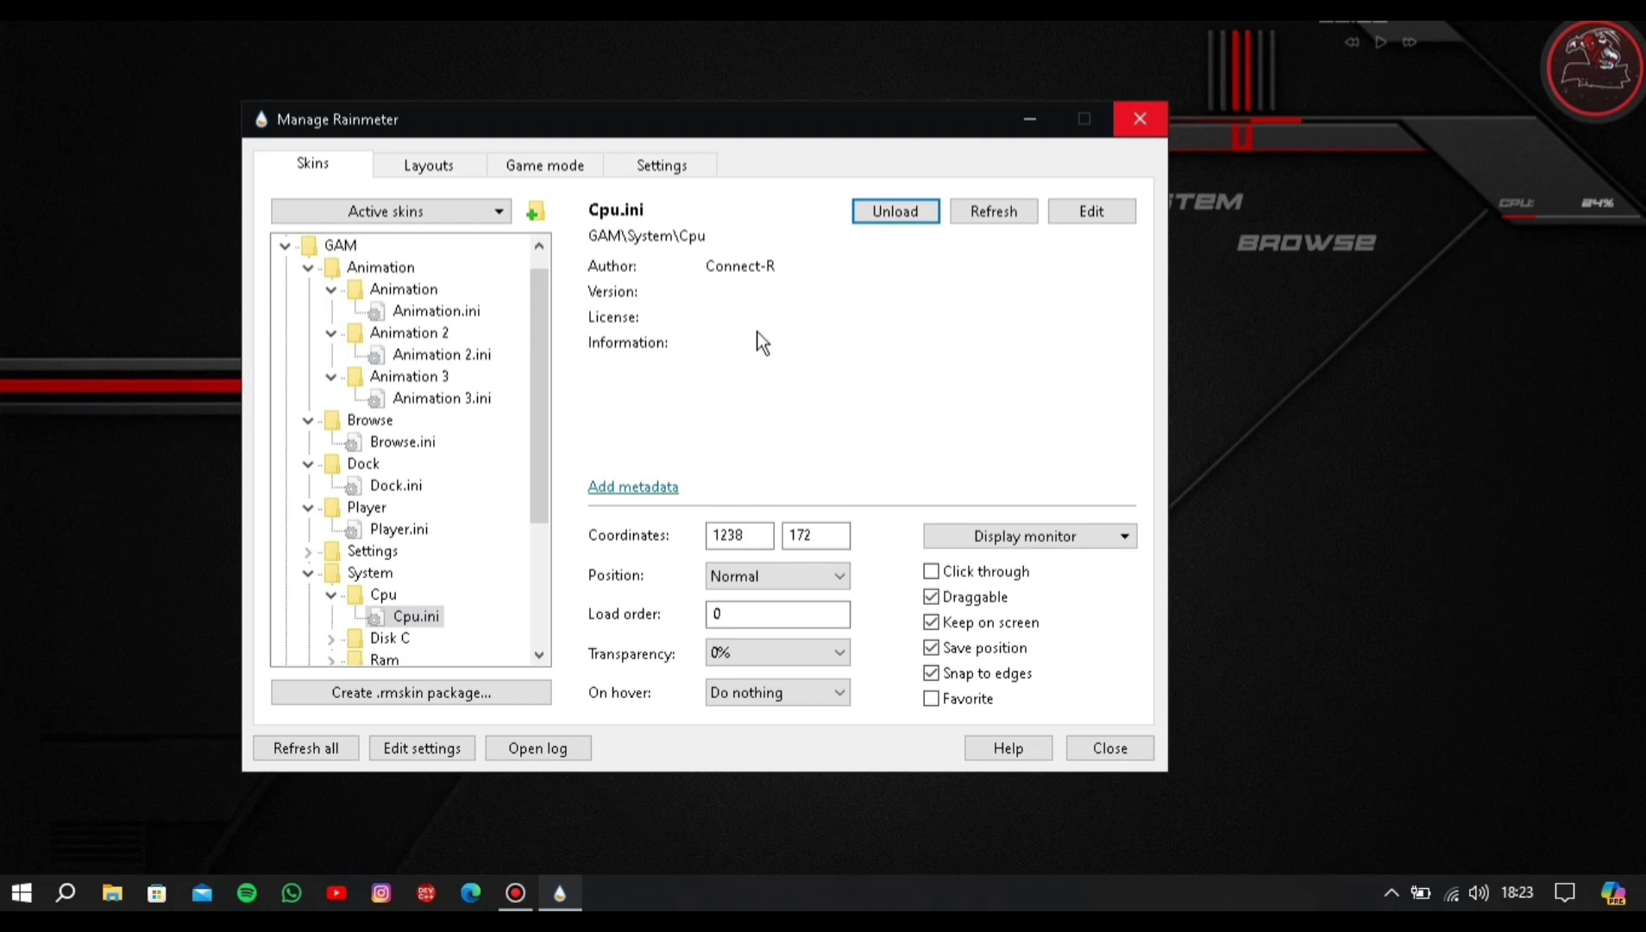
# Load Disk C.ini and Ram.ini from their folders under GAM System
pyautogui.click(327, 636)
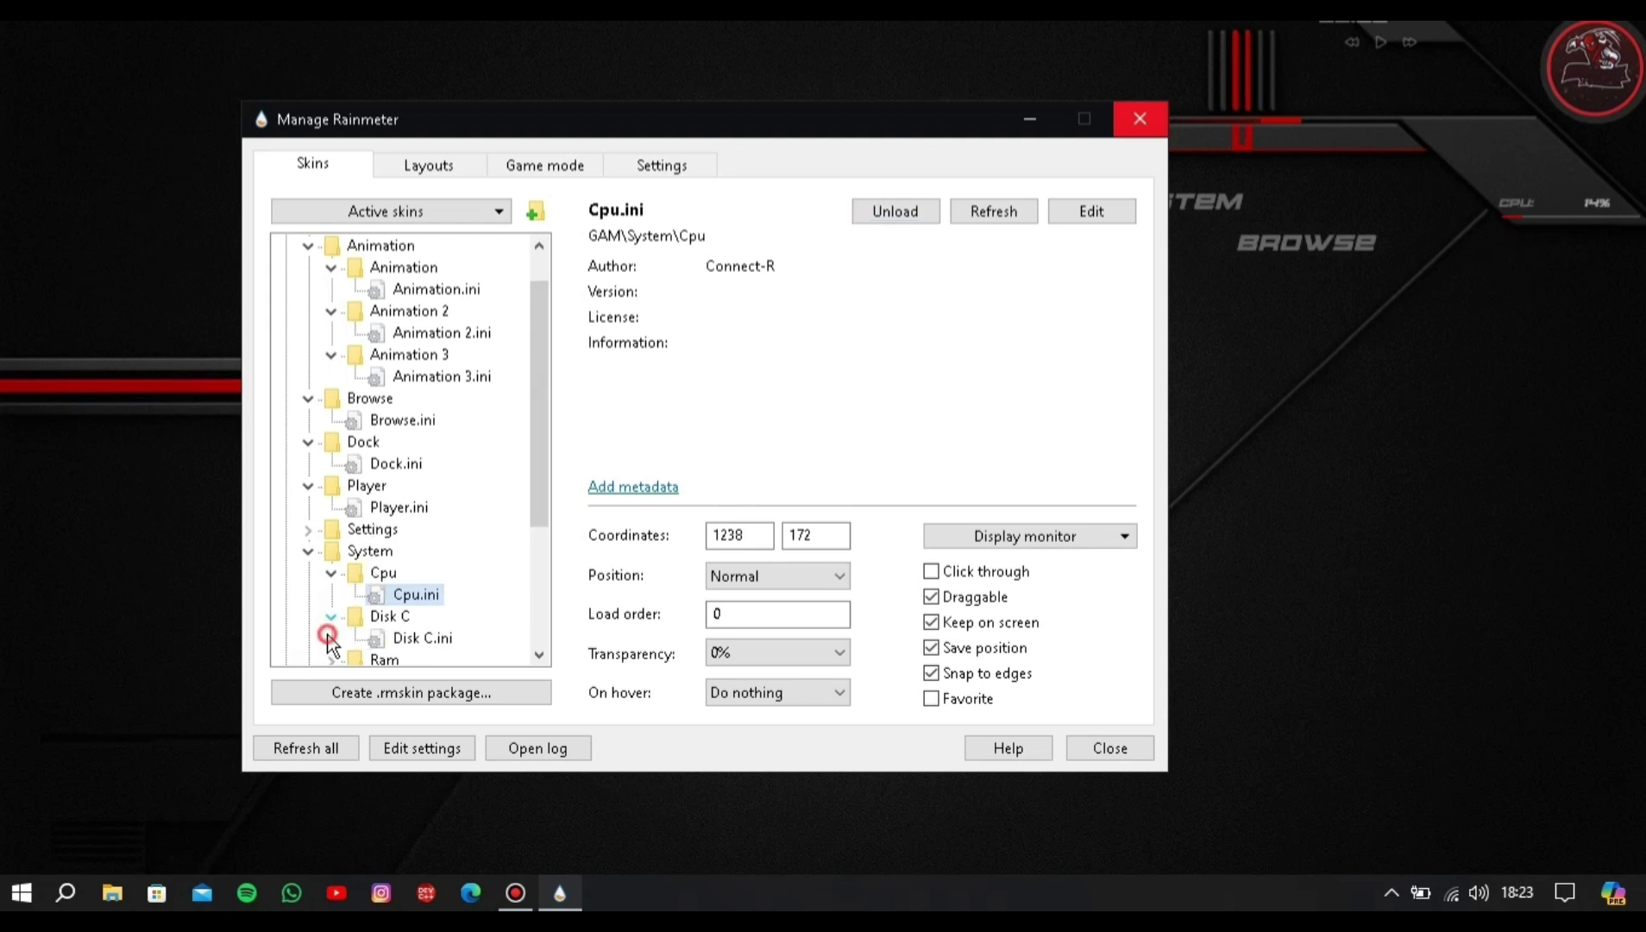
pyautogui.moveTo(539, 507); pyautogui.dragTo(539, 555)
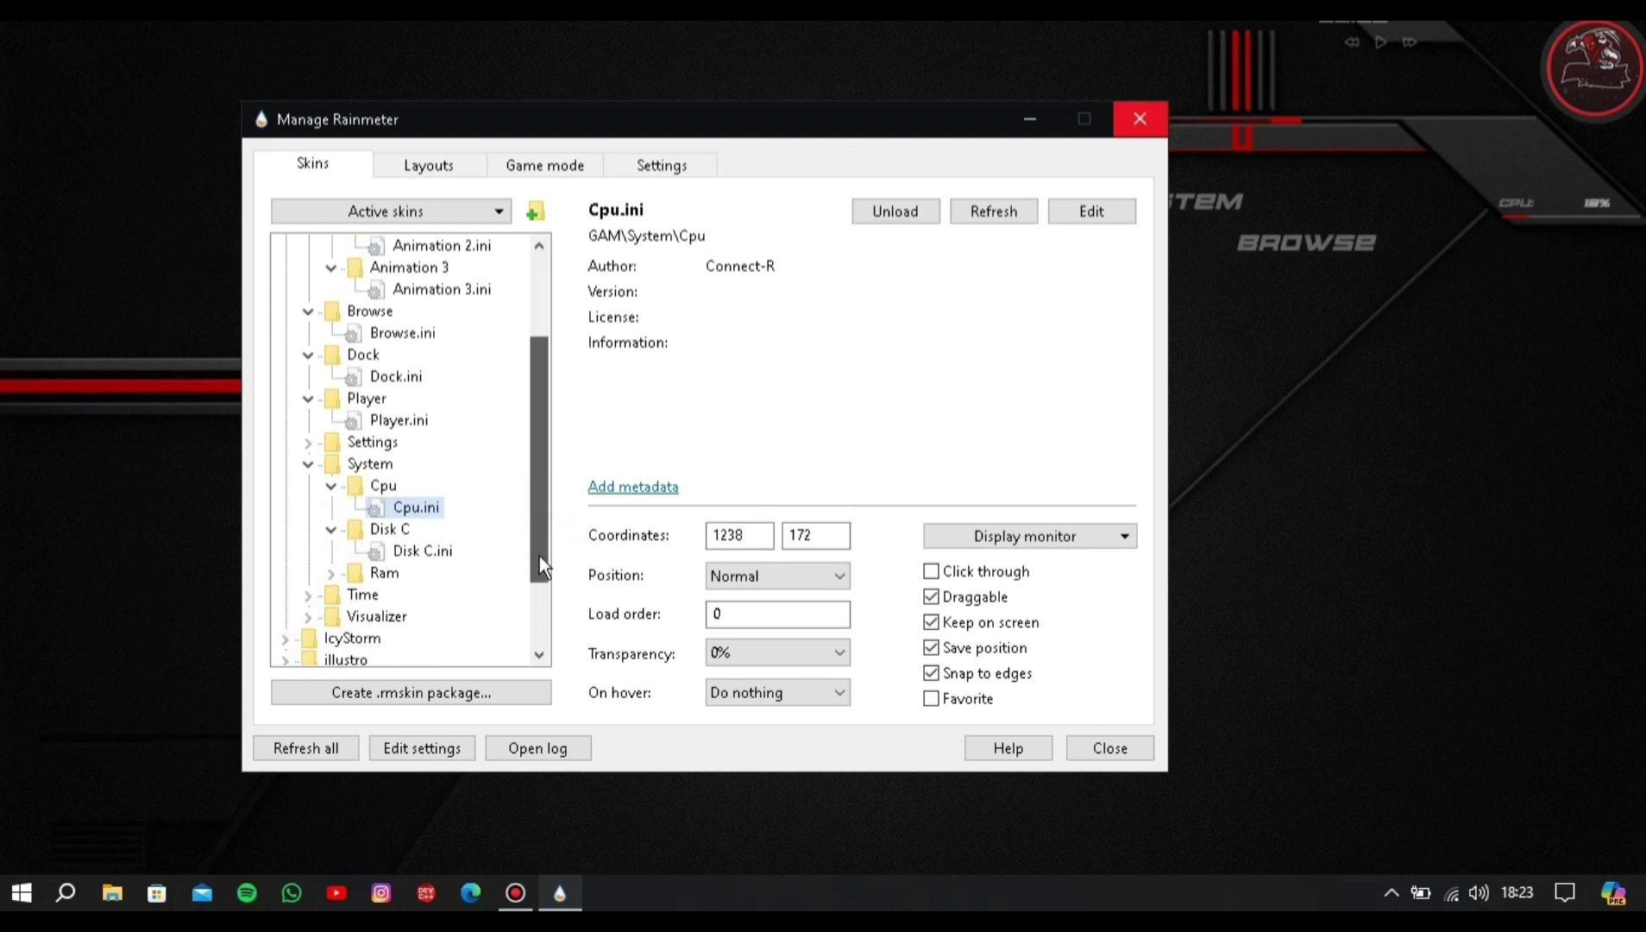
pyautogui.click(444, 538)
pyautogui.click(446, 550)
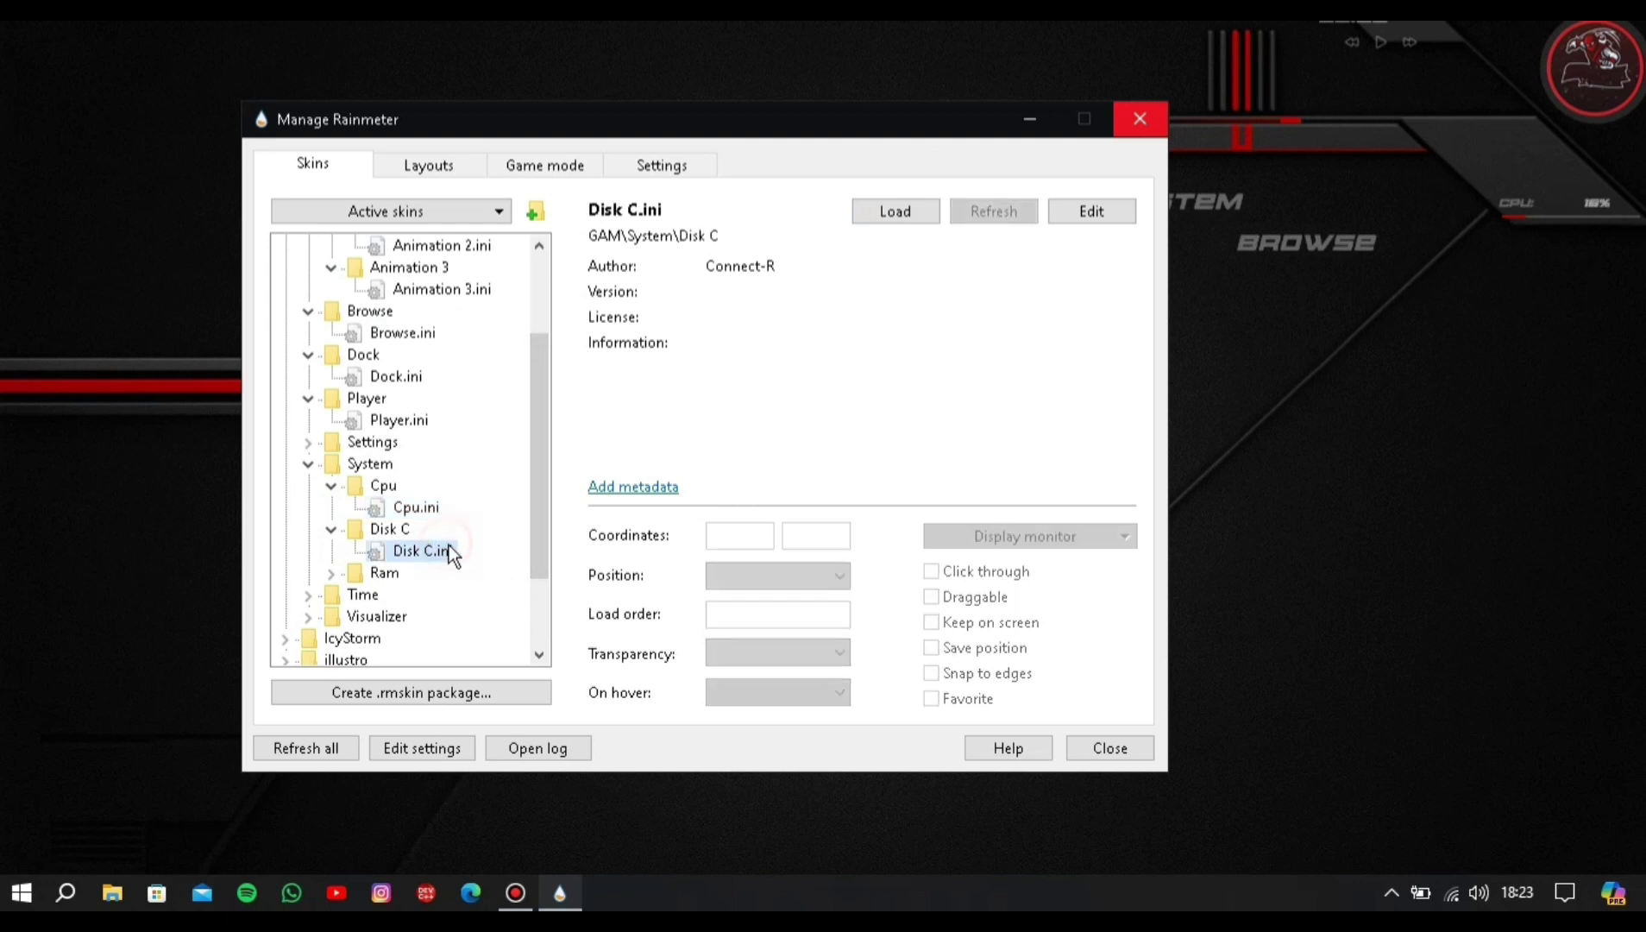
pyautogui.click(884, 219)
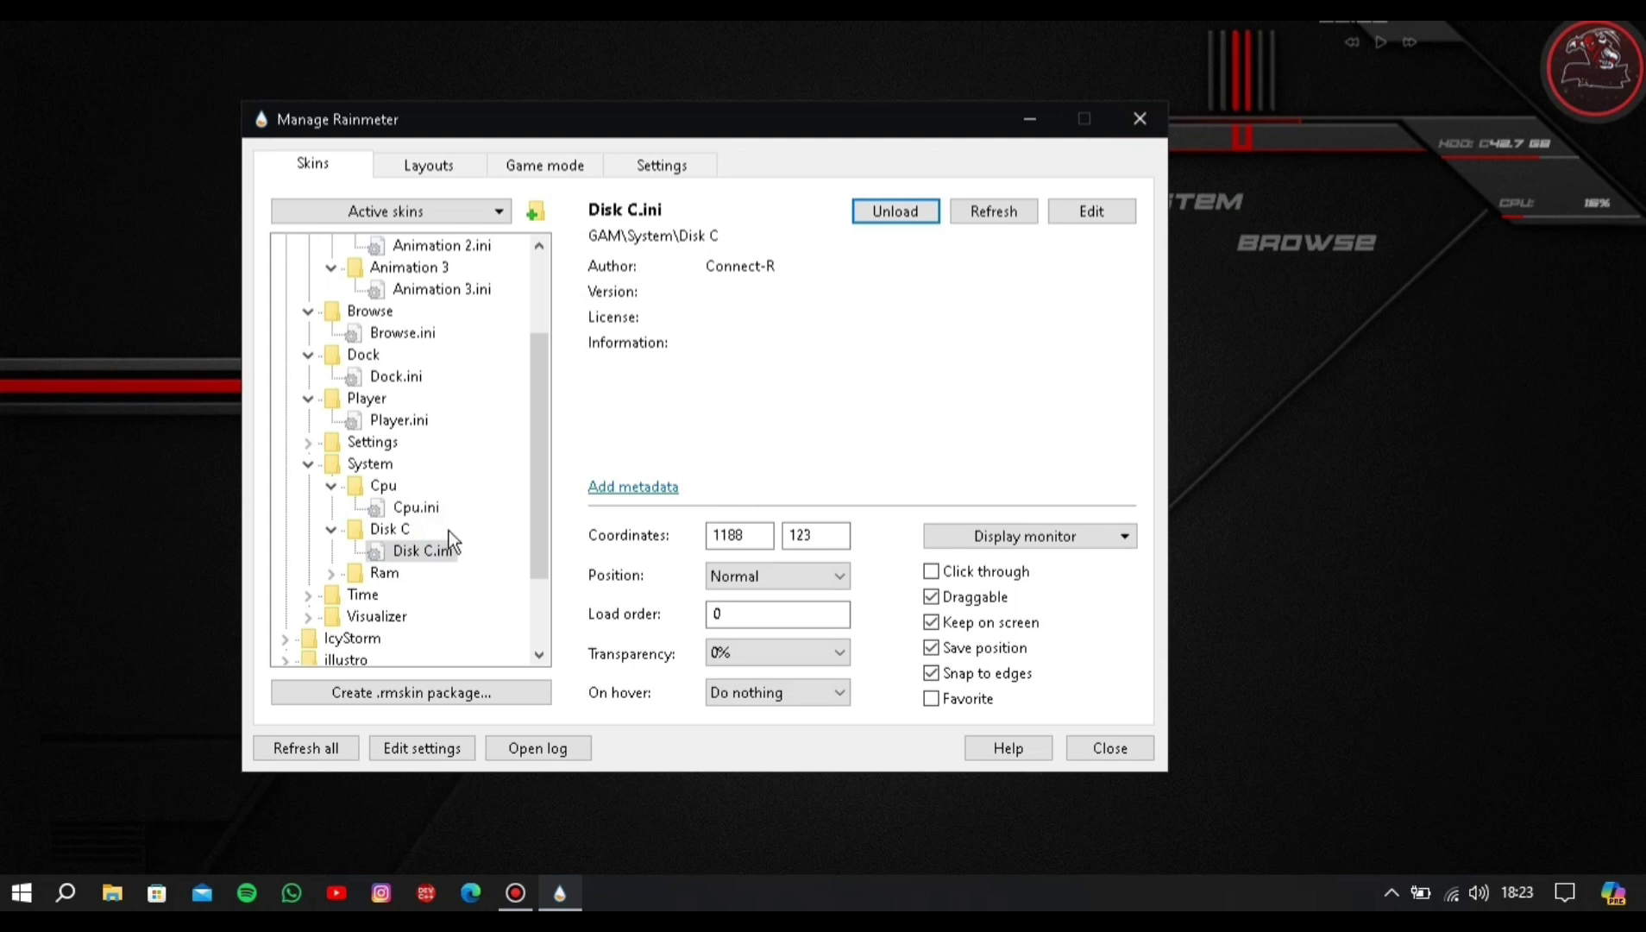
pyautogui.click(330, 573)
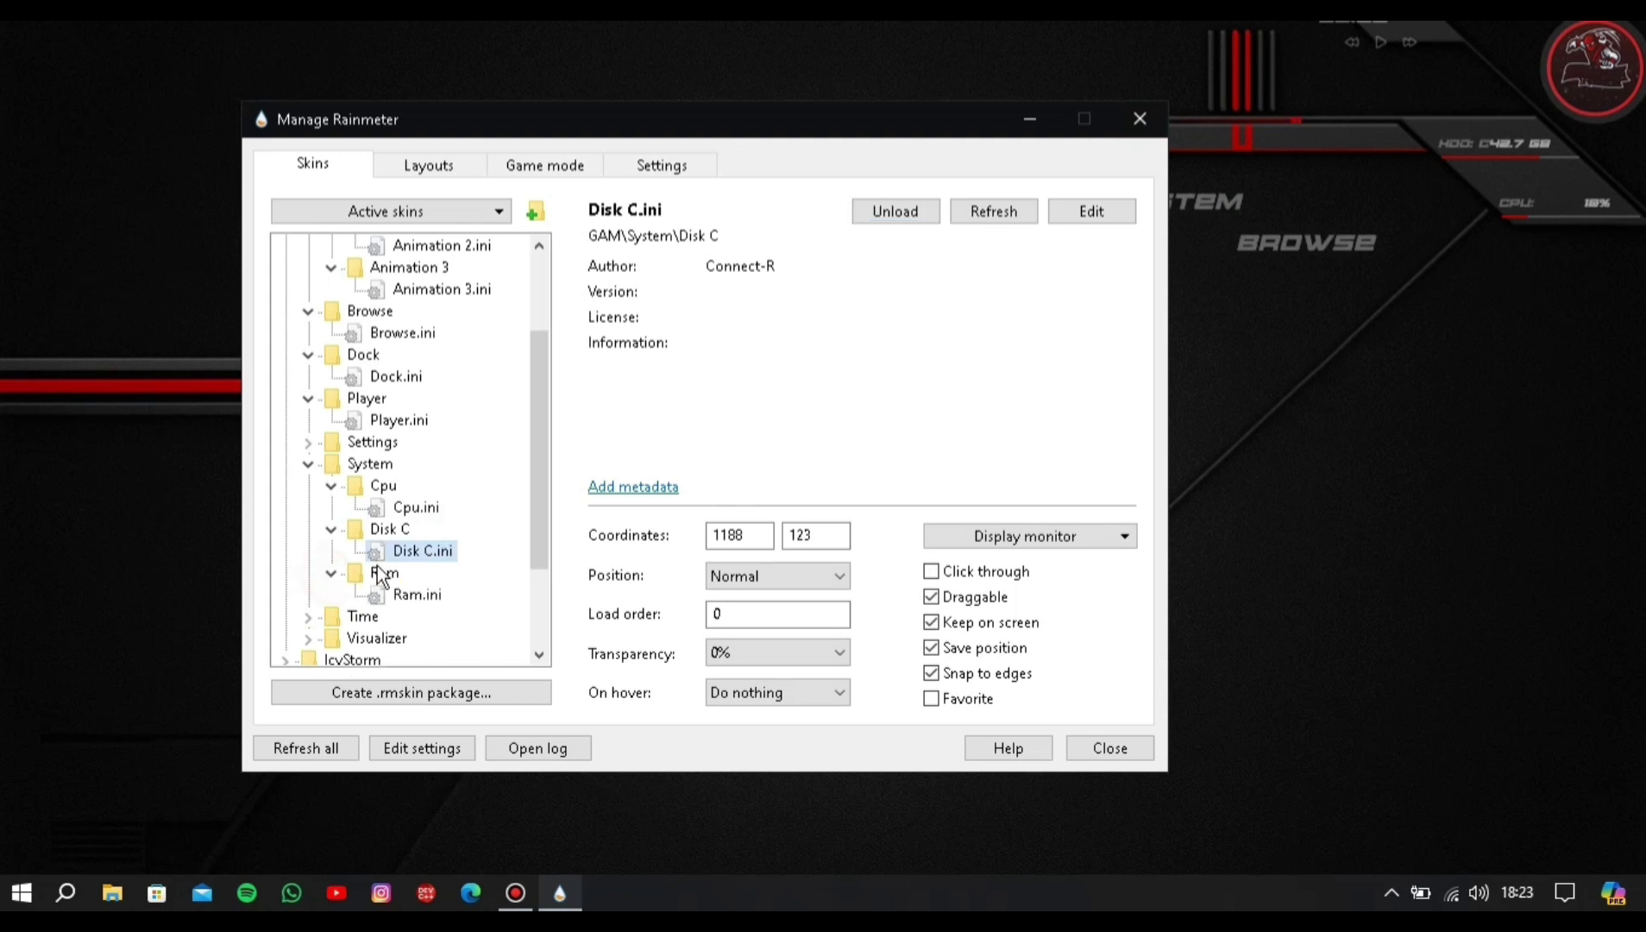
pyautogui.doubleClick(418, 594)
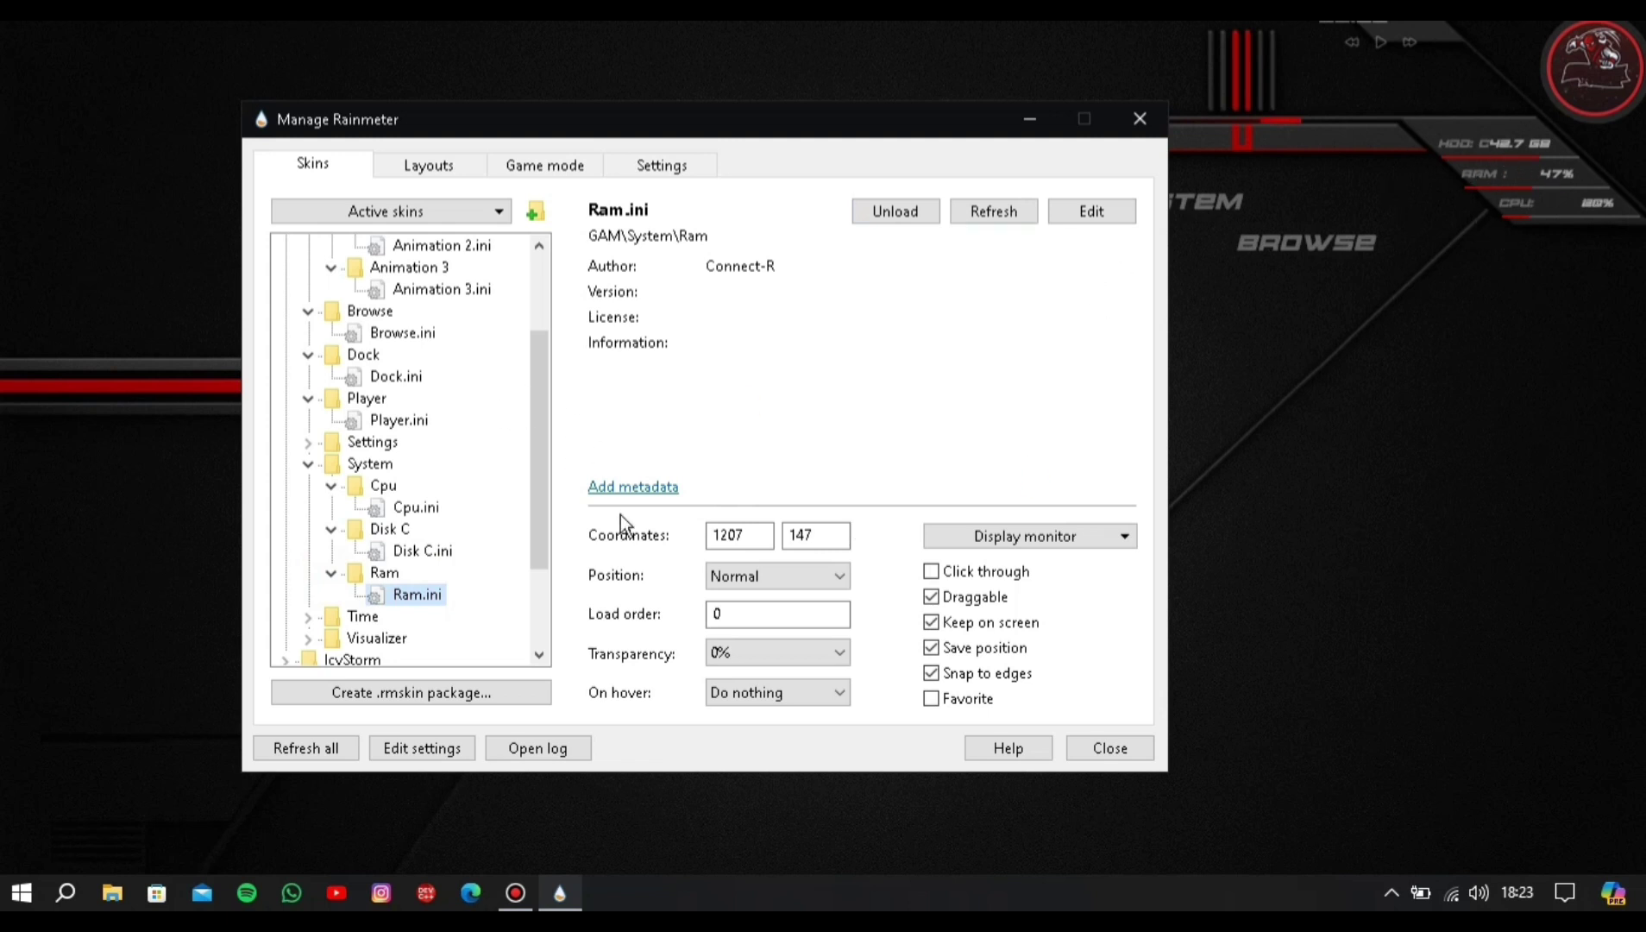
# Load Time.ini from the GAM Time folder, moving the manager window away briefly to check the desktop clock
pyautogui.click(312, 619)
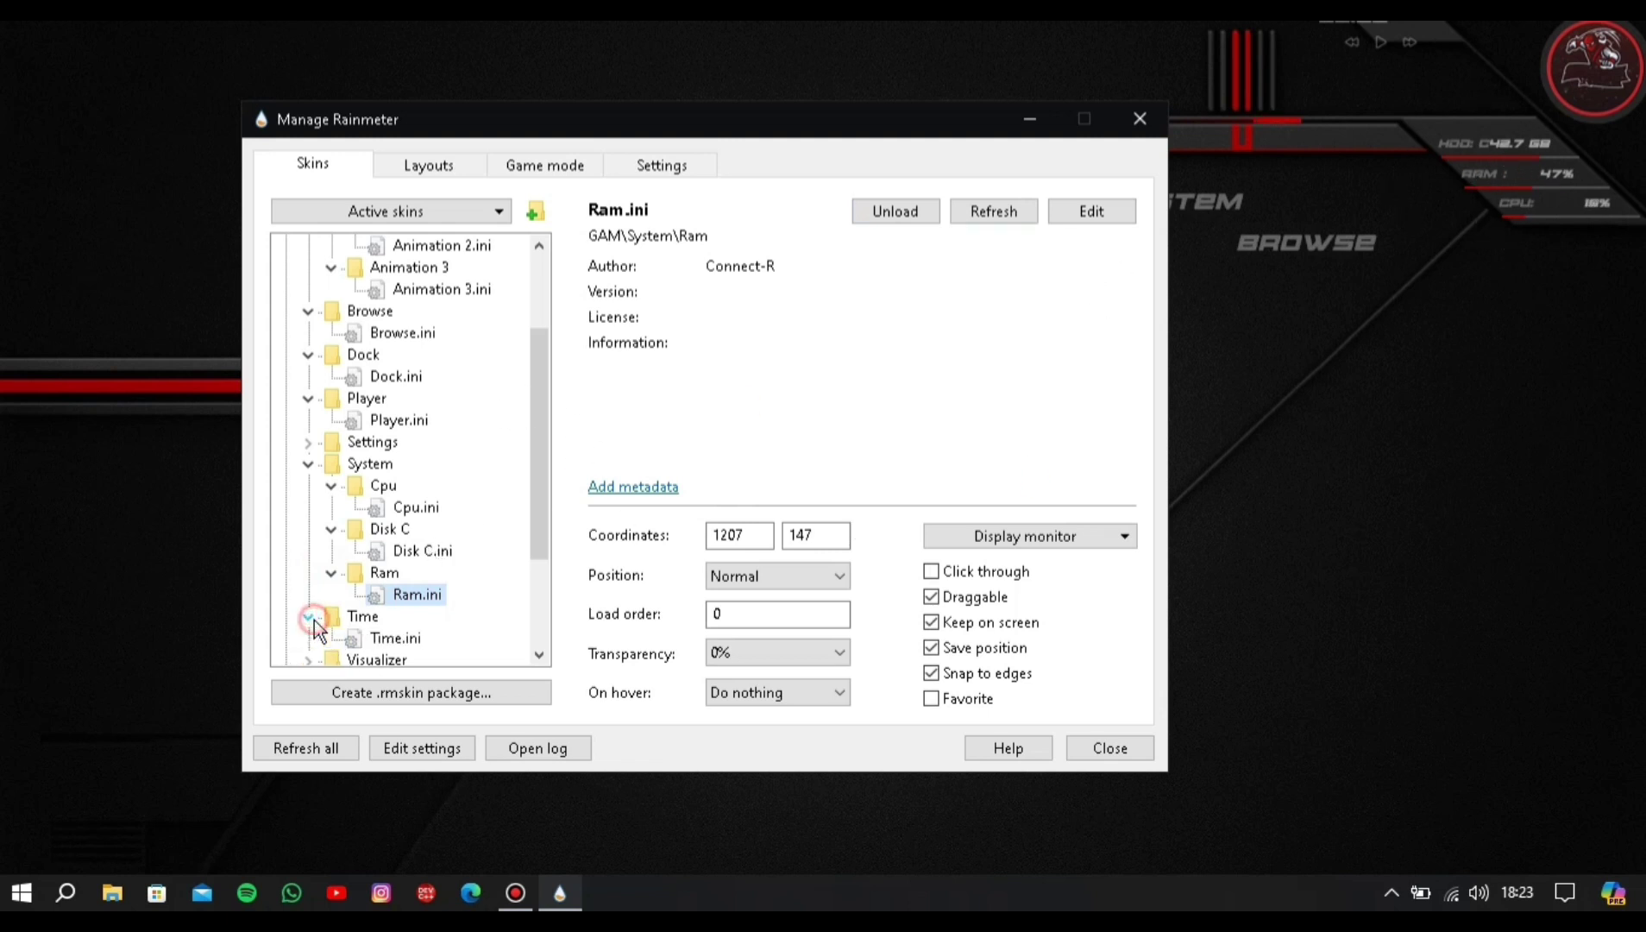
pyautogui.click(395, 638)
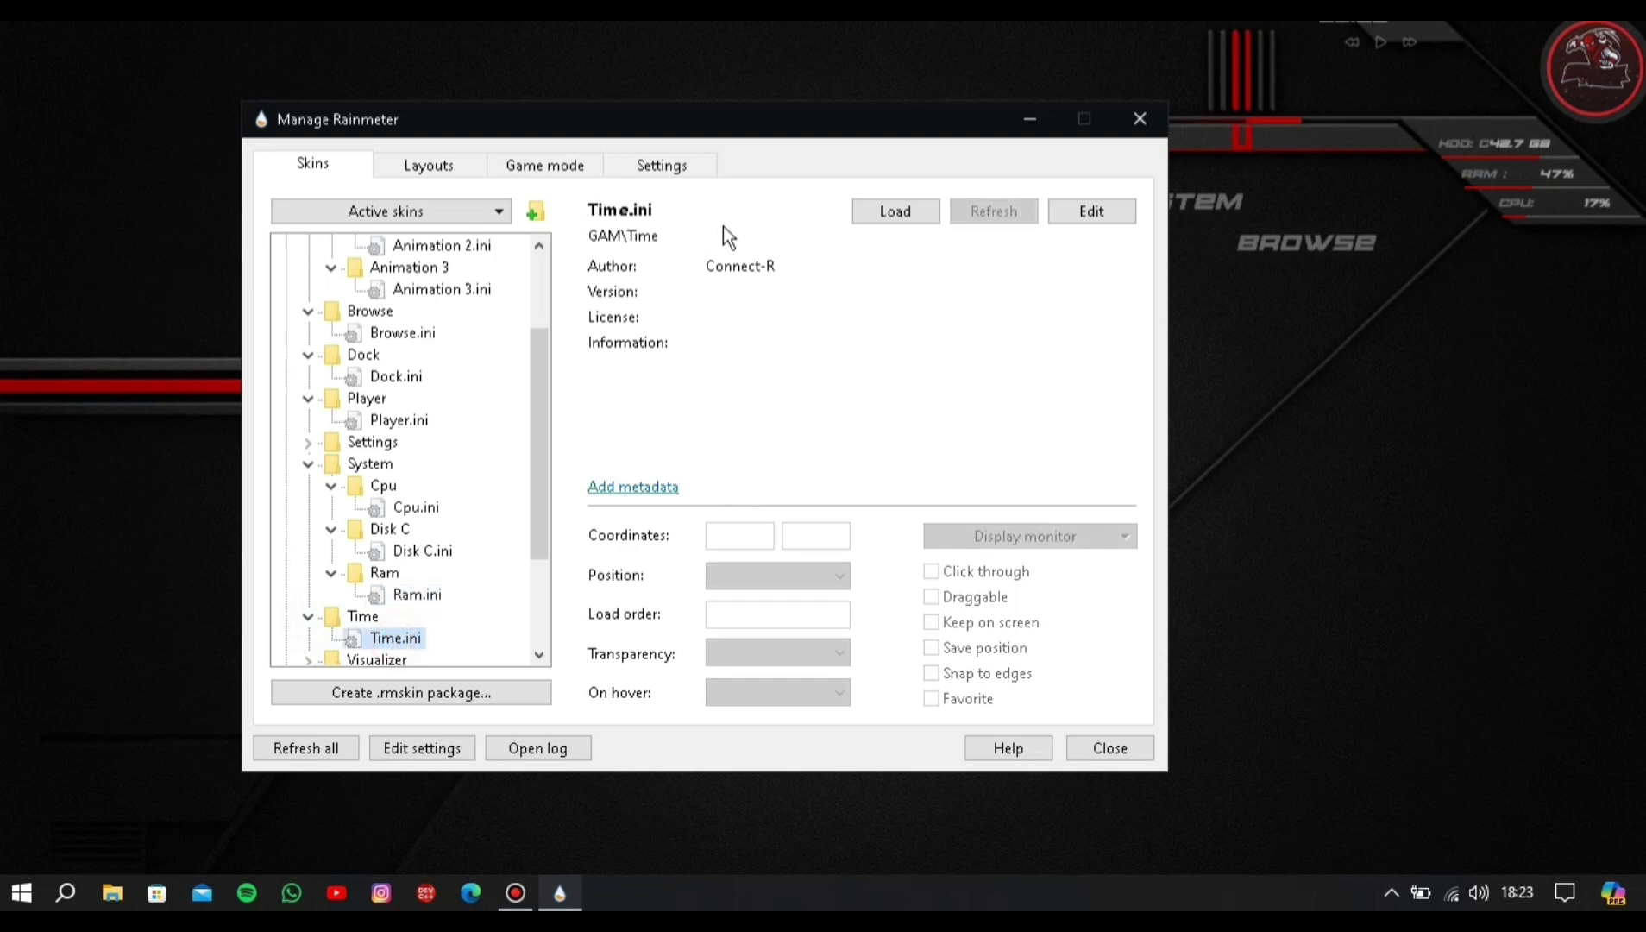
pyautogui.click(896, 211)
pyautogui.moveTo(865, 133); pyautogui.dragTo(1314, 542)
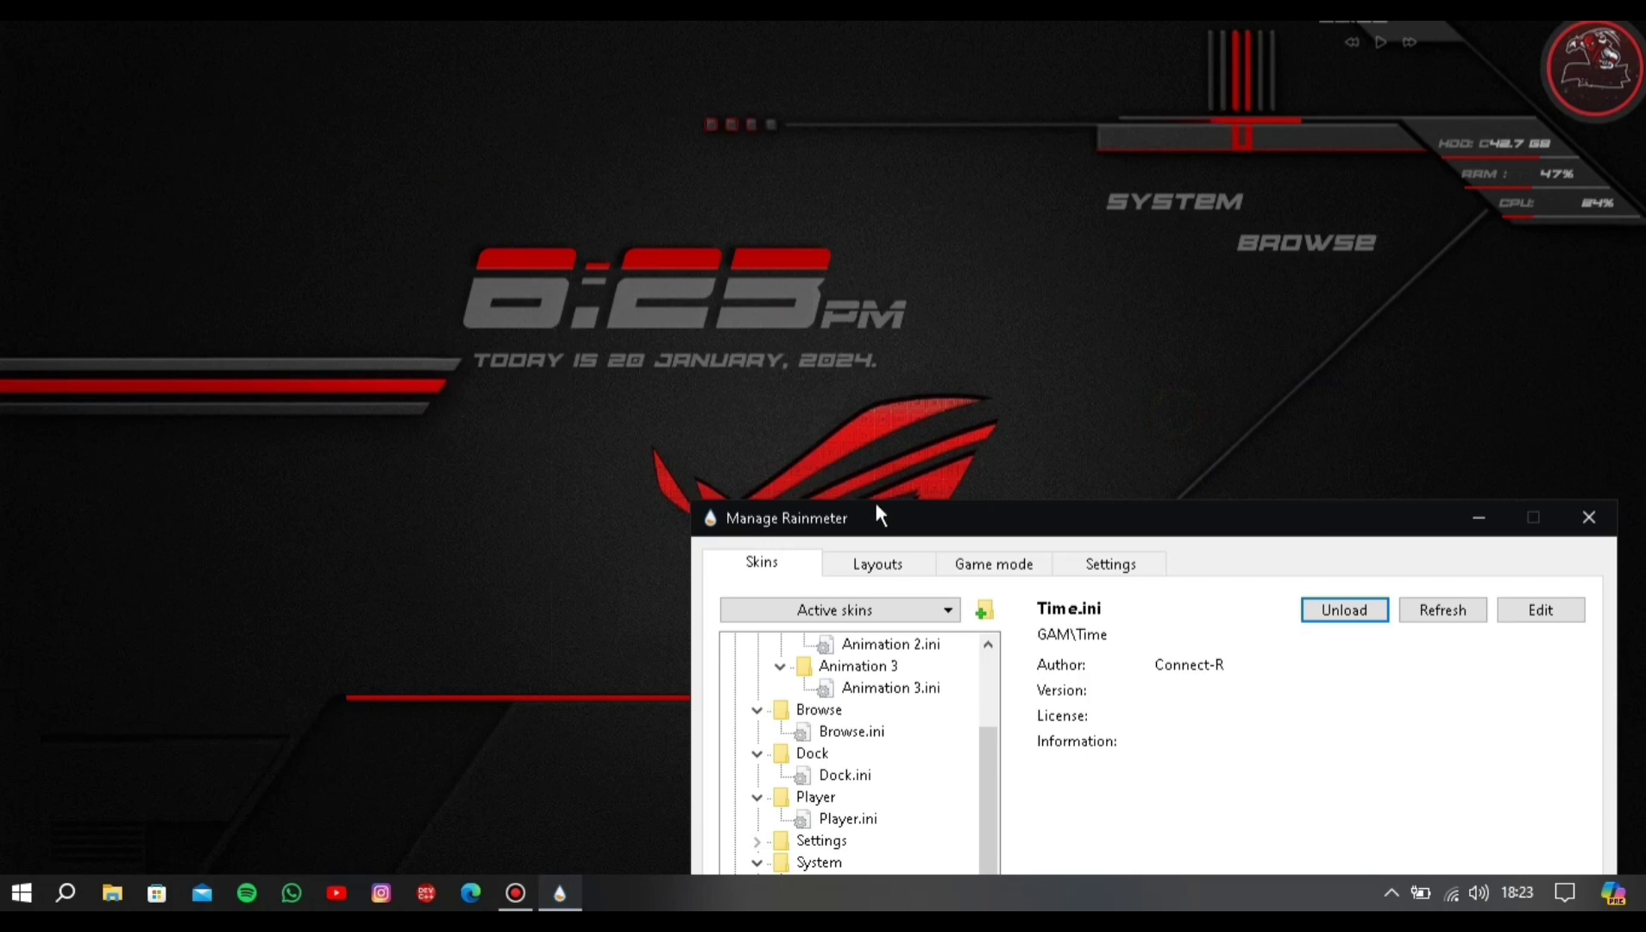
pyautogui.moveTo(875, 516); pyautogui.dragTo(430, 198)
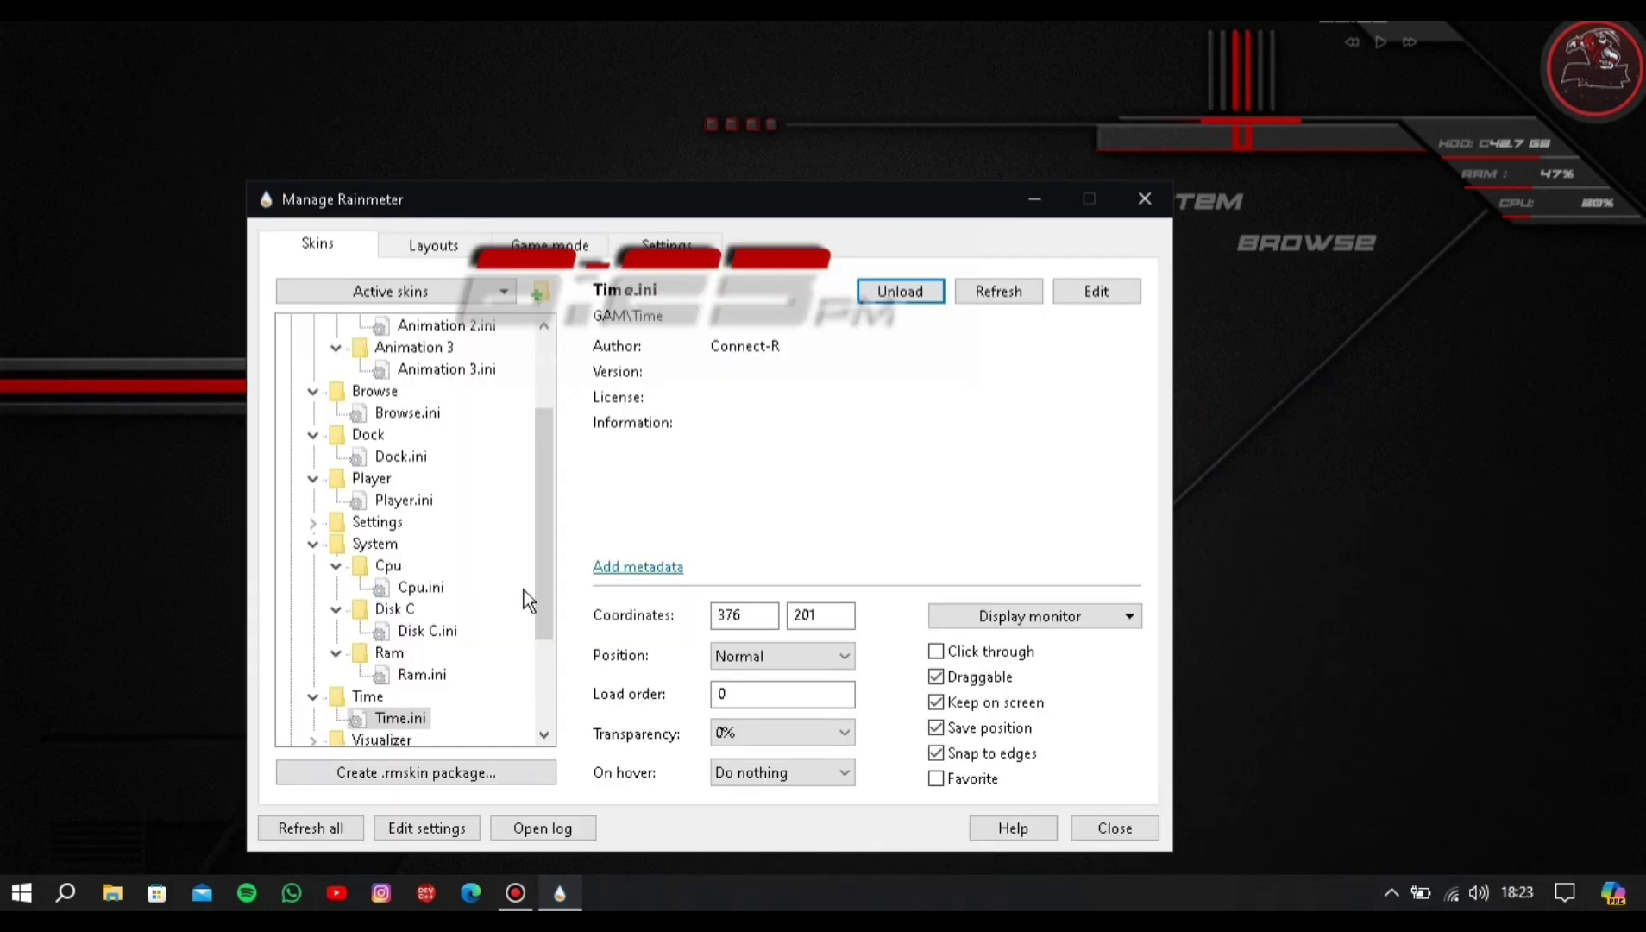
# Load Visualizer.ini from the GAM Visualizer folder and close the Rainmeter manager window
pyautogui.moveTo(548, 605); pyautogui.dragTo(547, 656)
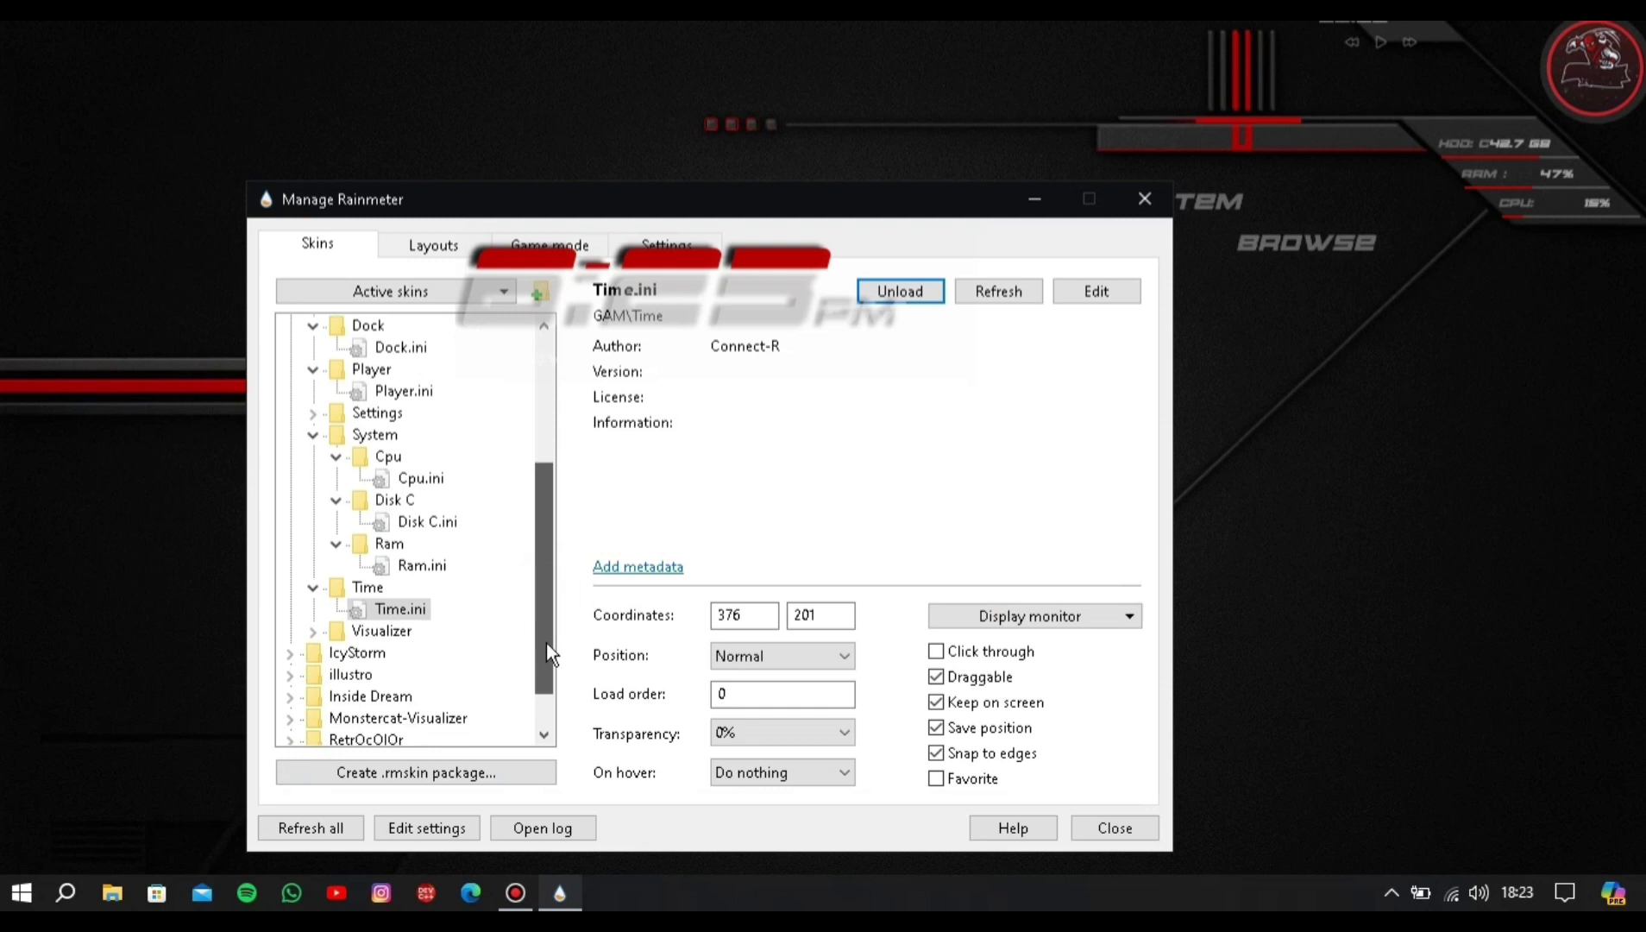
pyautogui.click(318, 627)
pyautogui.click(403, 649)
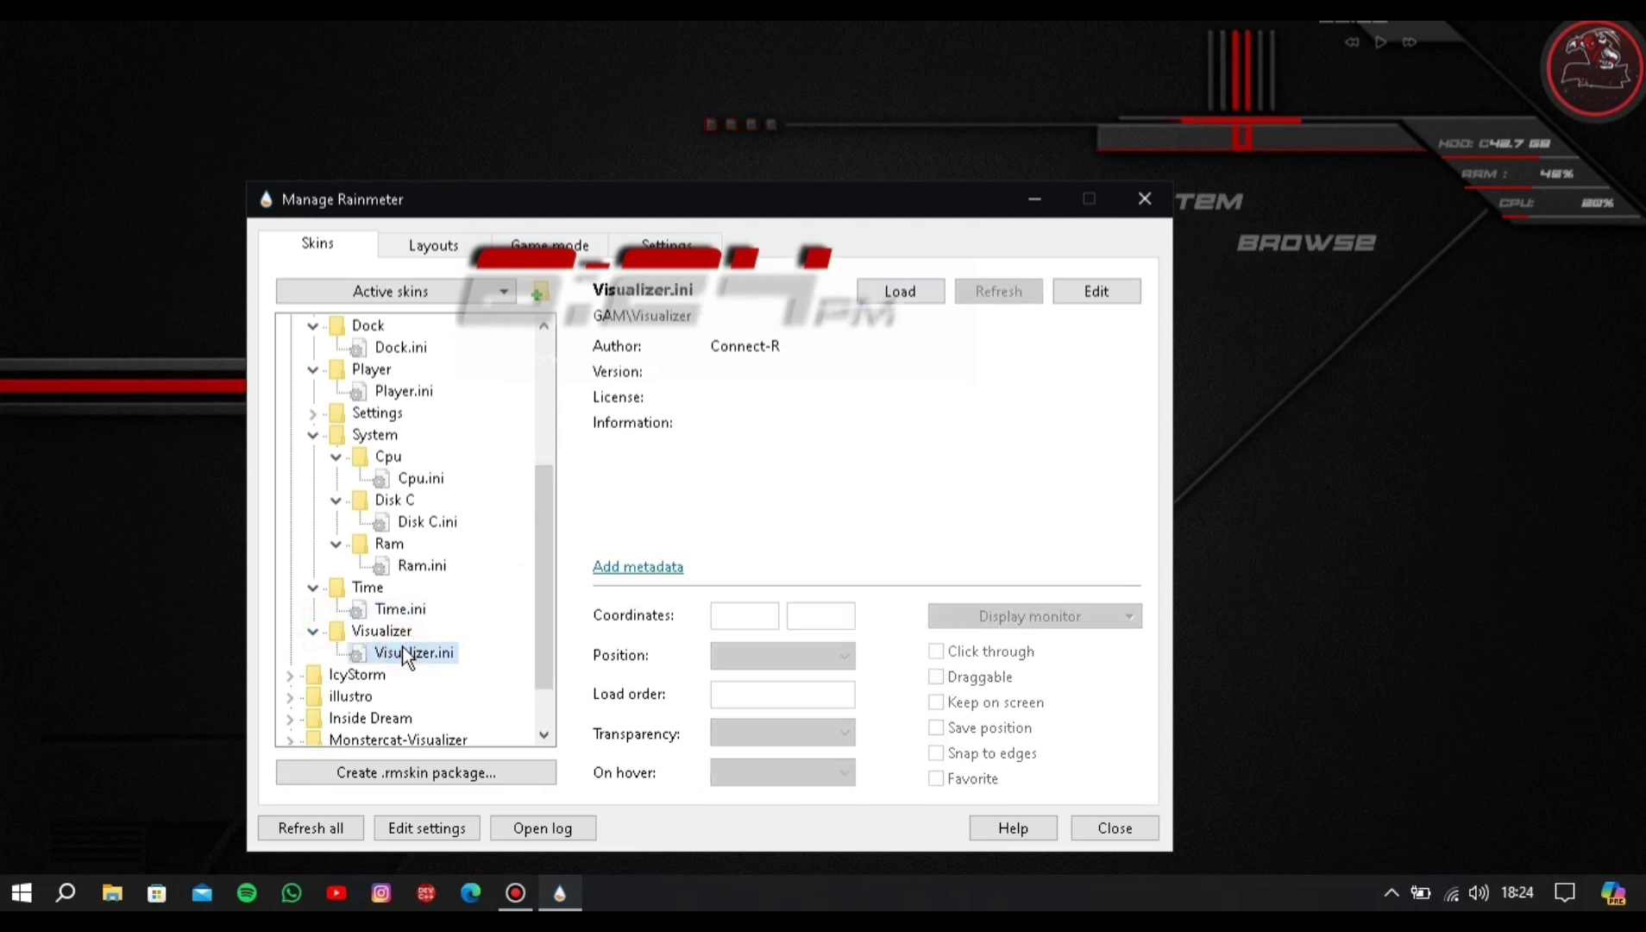
pyautogui.click(907, 278)
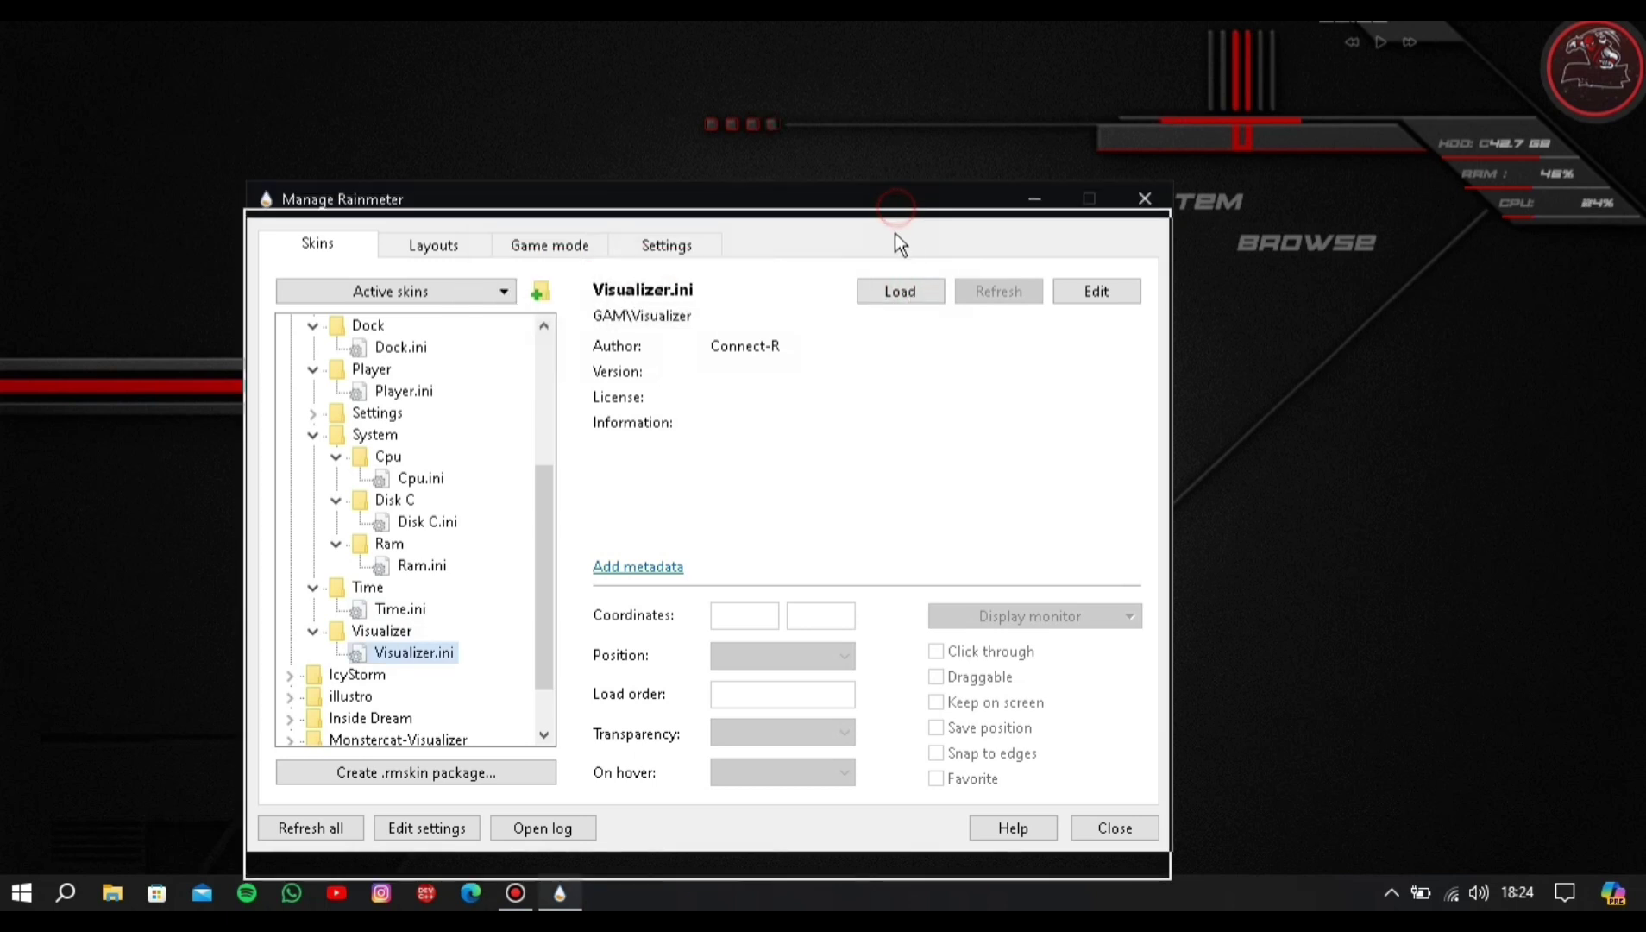
pyautogui.click(898, 318)
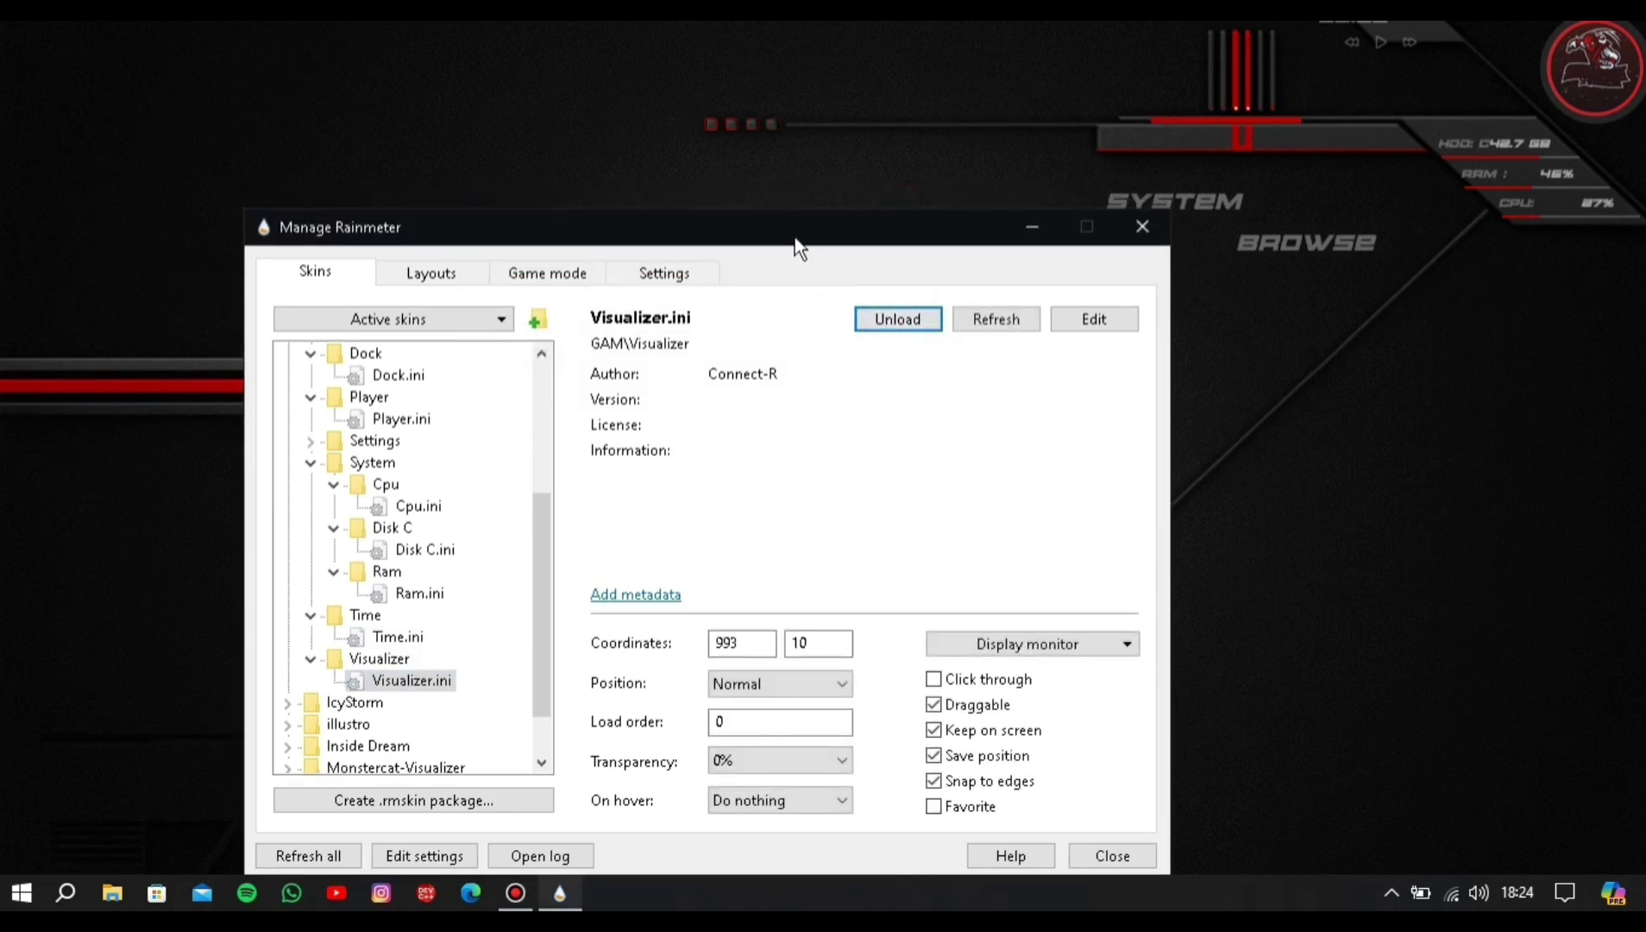
pyautogui.moveTo(794, 235); pyautogui.dragTo(884, 28)
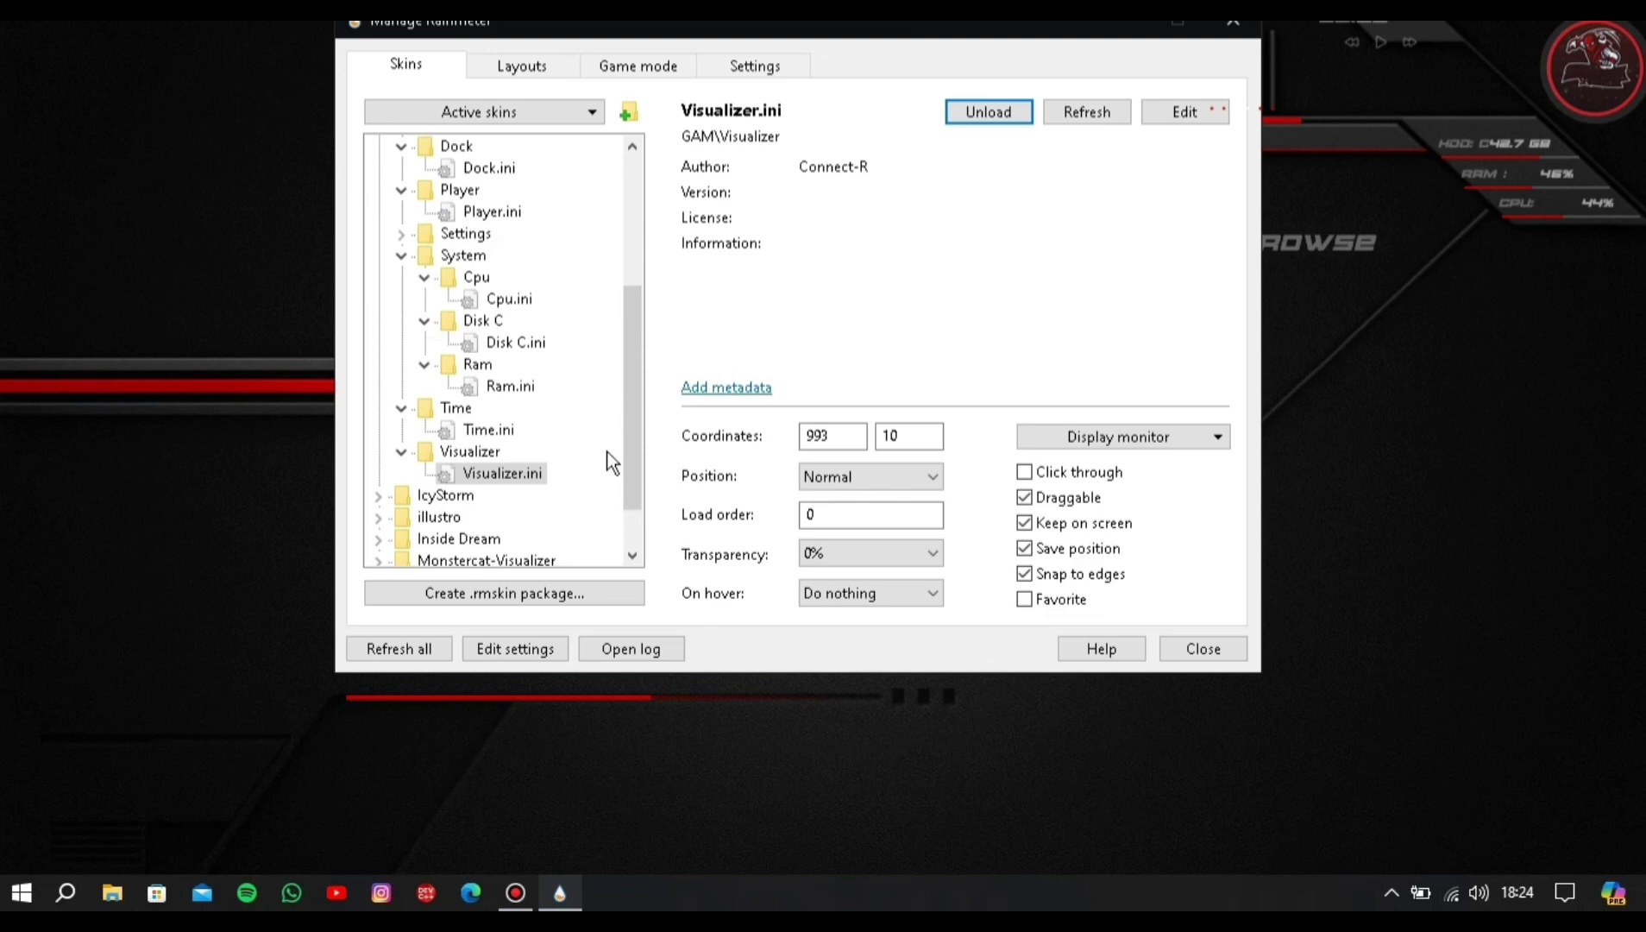
pyautogui.click(1232, 26)
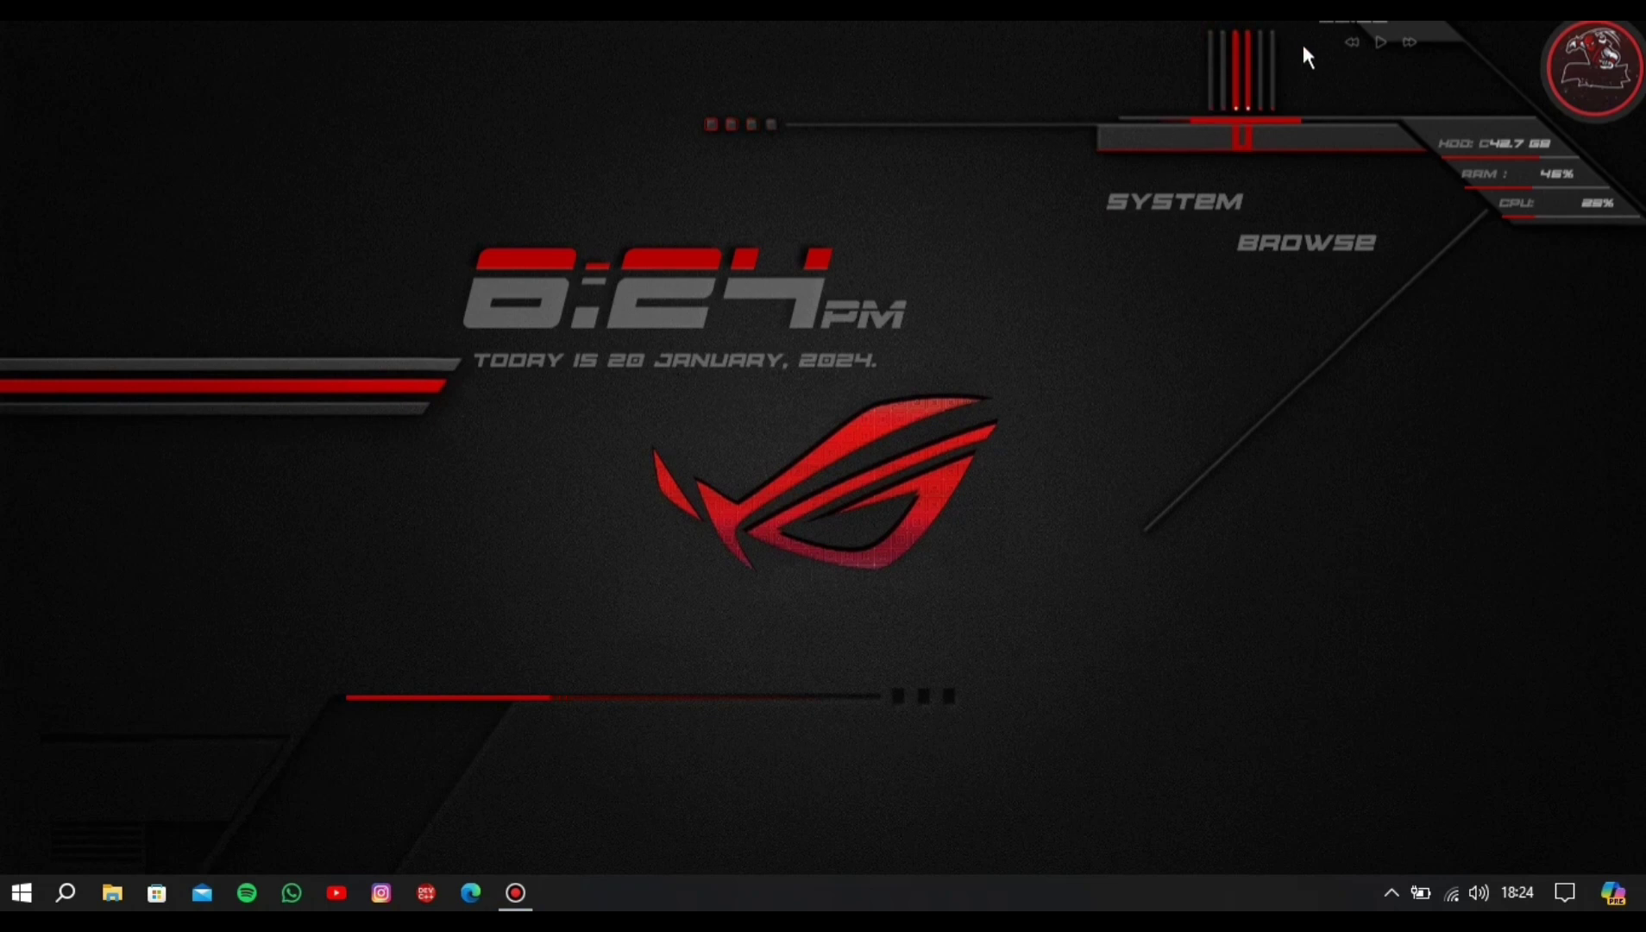
# Test the desktop's System menu by opening Computer from it, and close the File Explorer window
pyautogui.click(1179, 200)
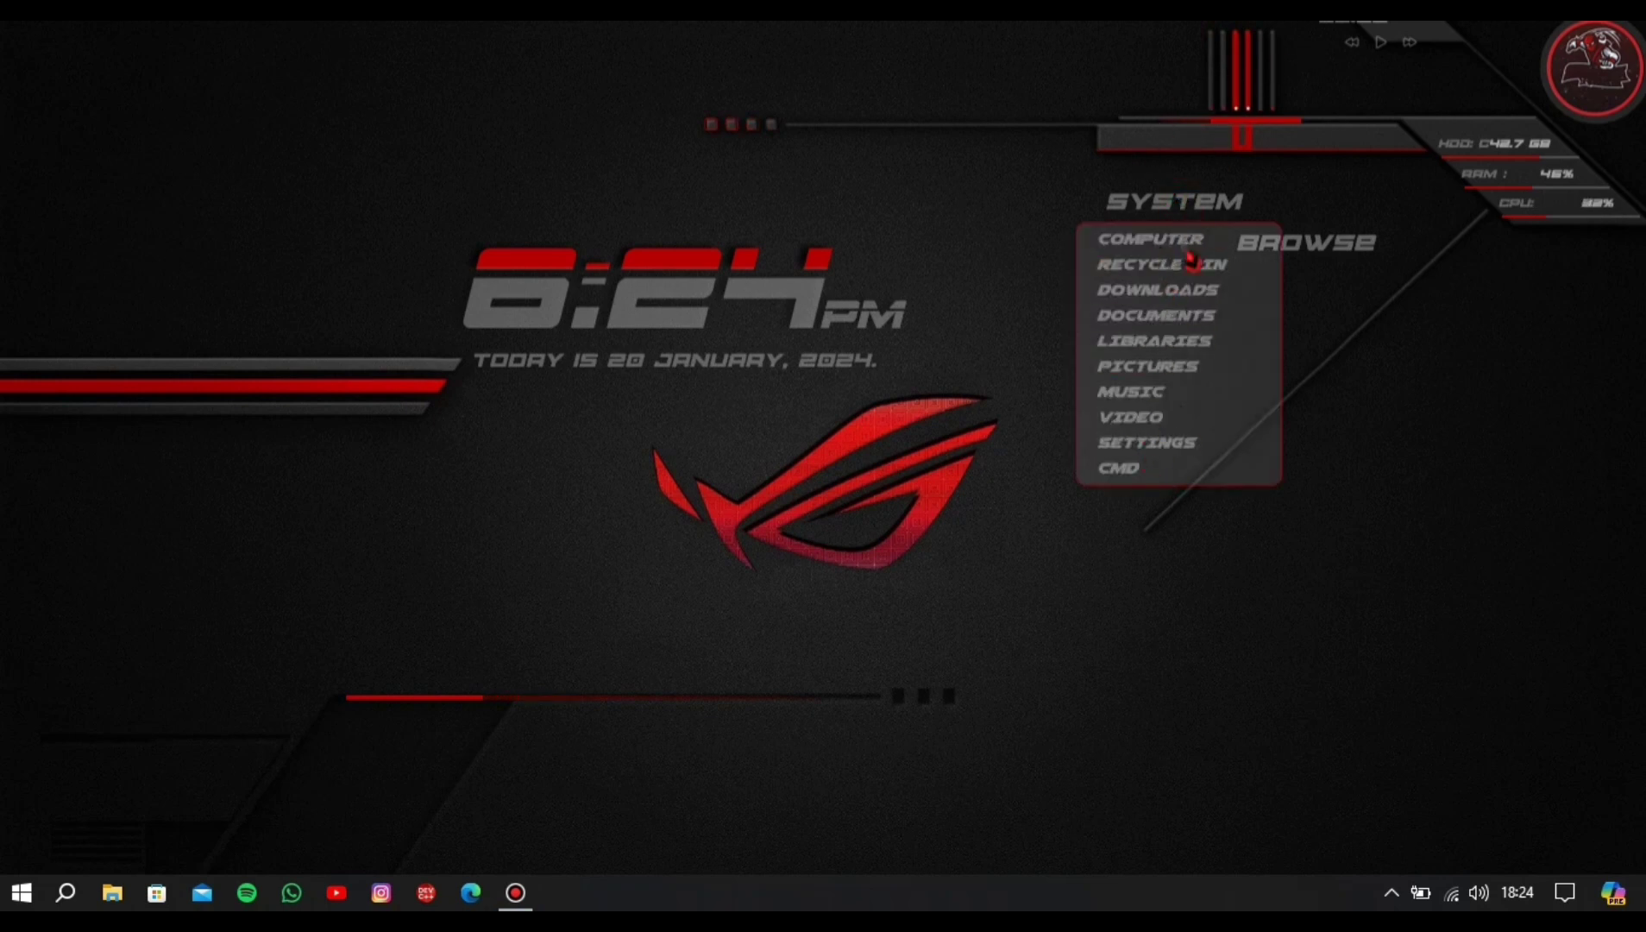
pyautogui.click(1303, 252)
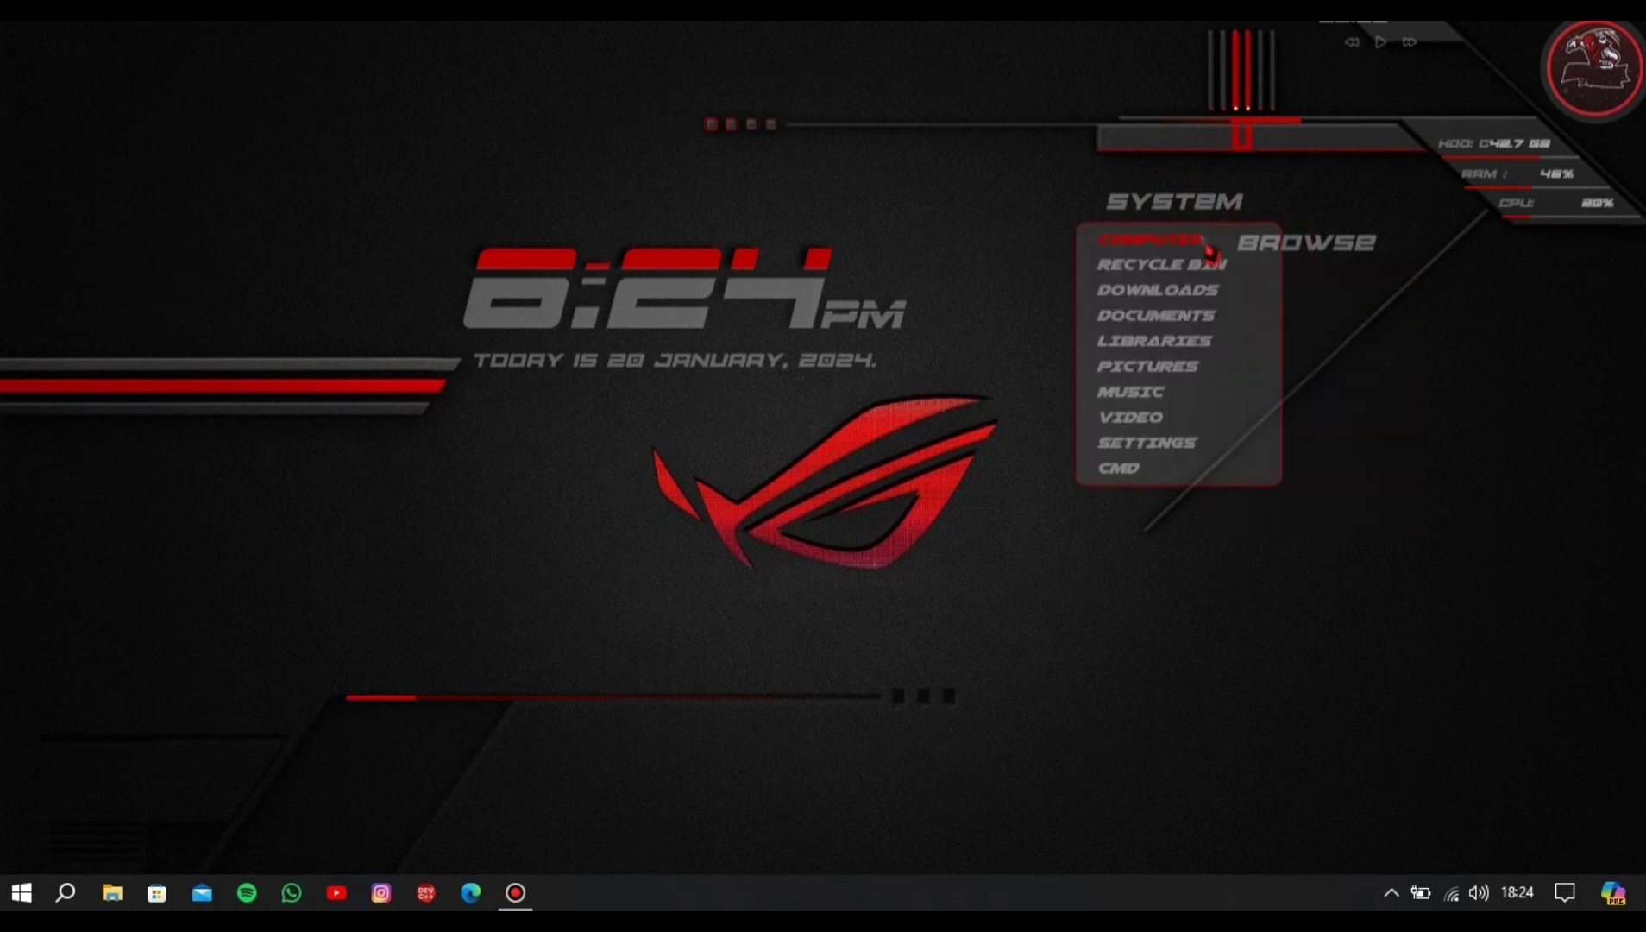
pyautogui.click(1203, 239)
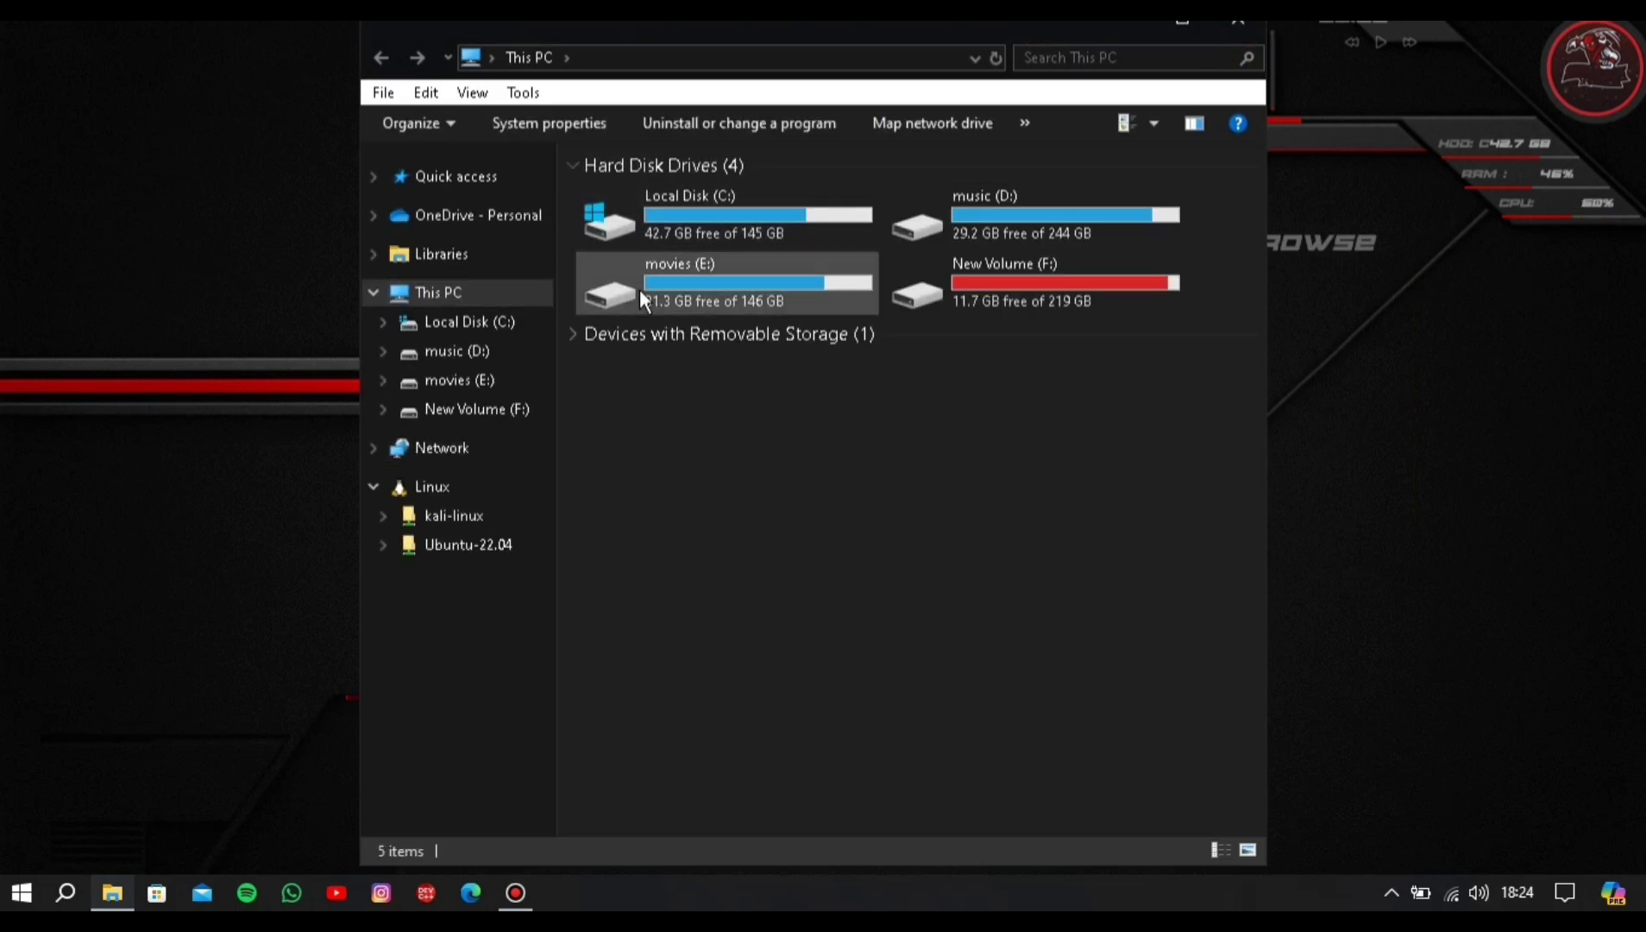
pyautogui.click(1234, 26)
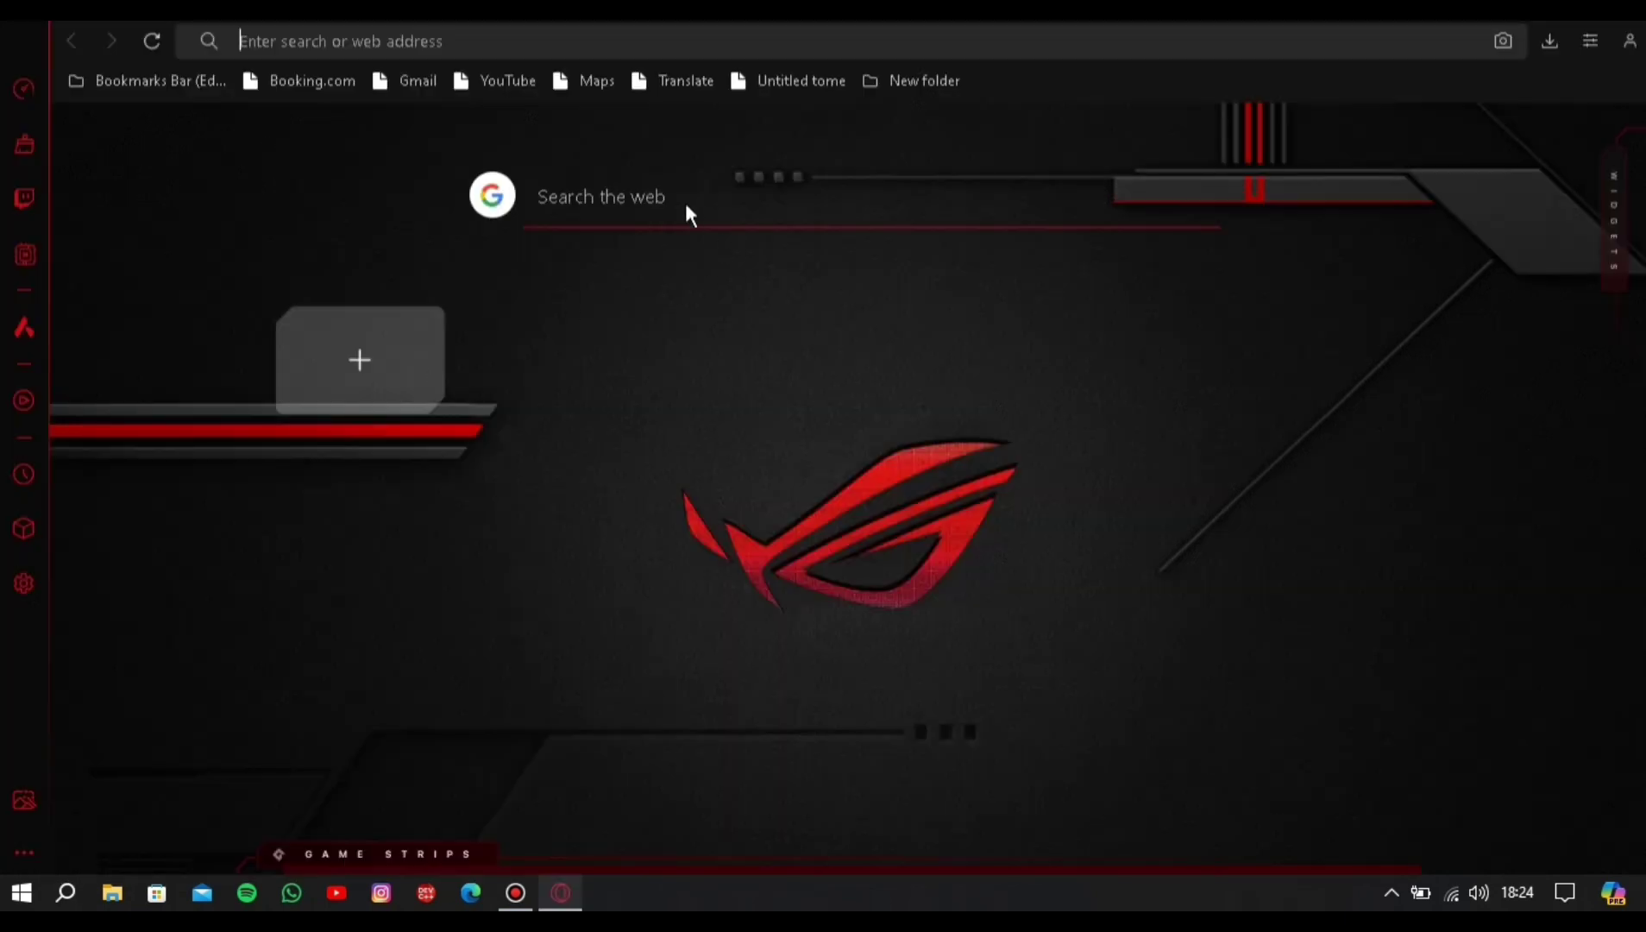
# Search the web for "blur mica tool download" in the Opera browser
pyautogui.click(667, 196)
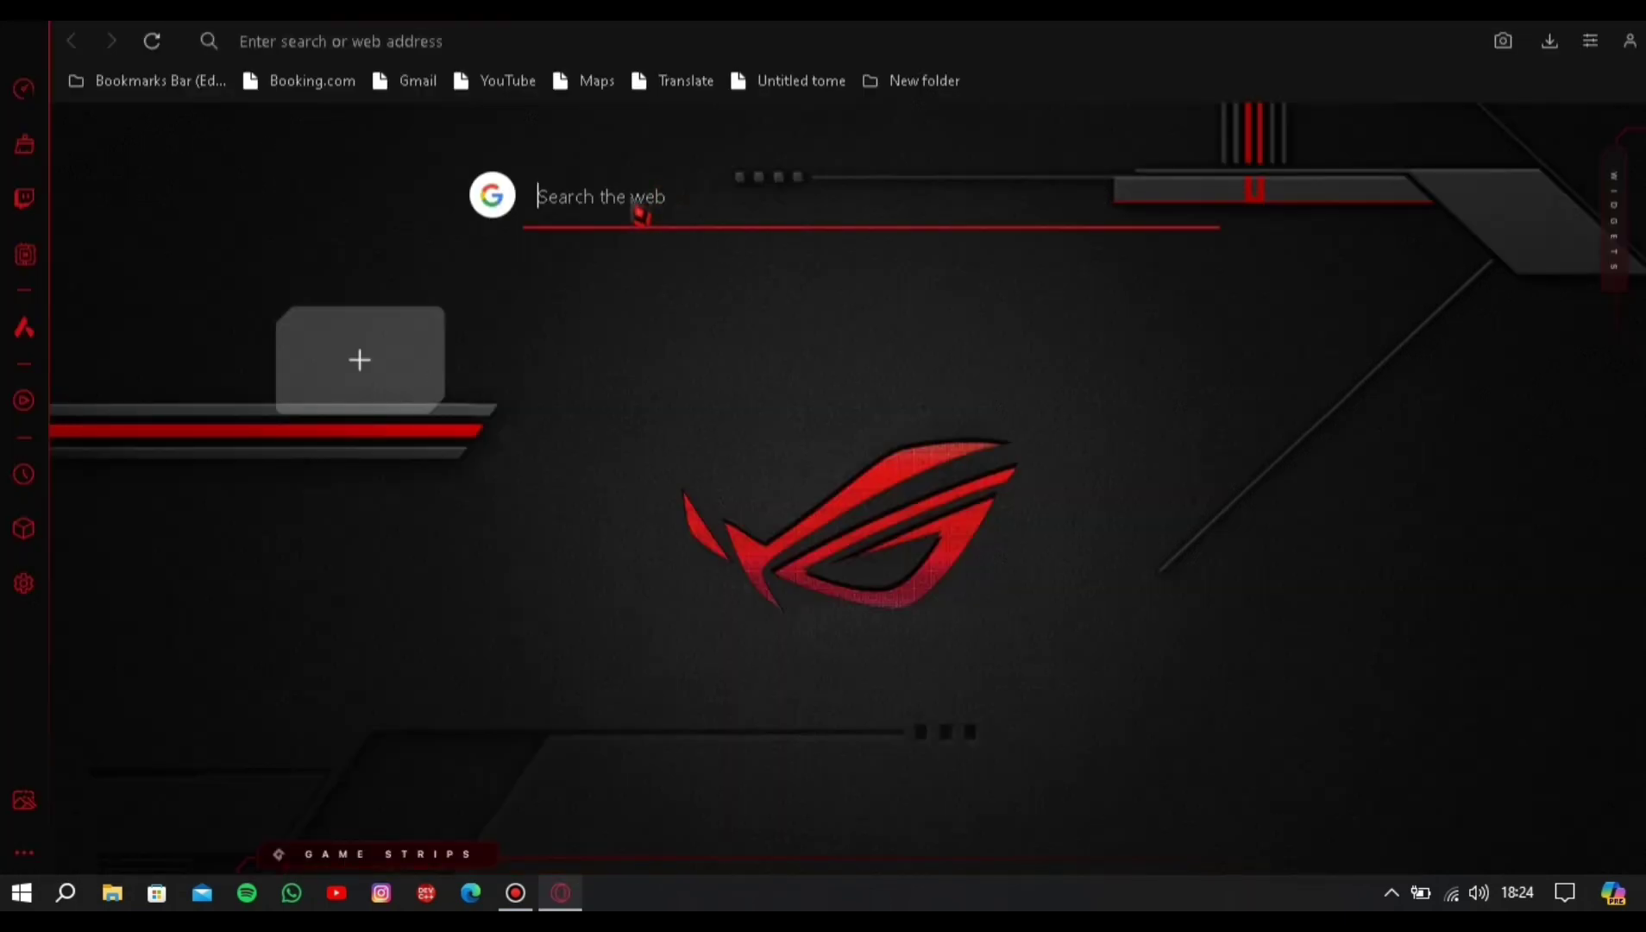
pyautogui.write('blur ')
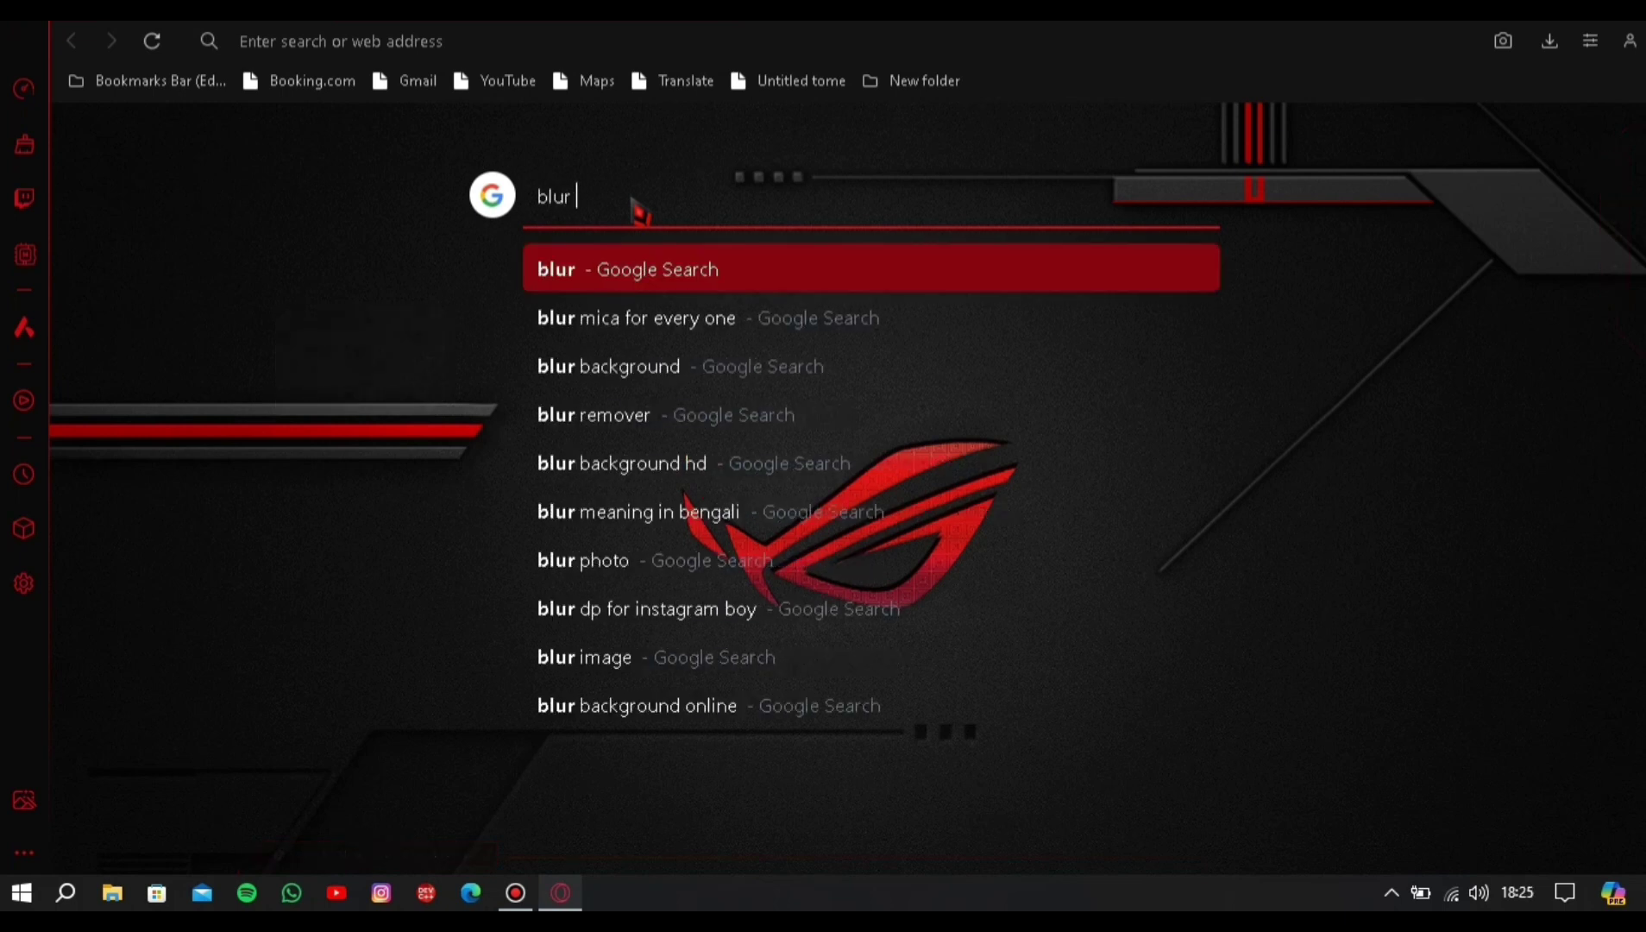
pyautogui.write('mica t')
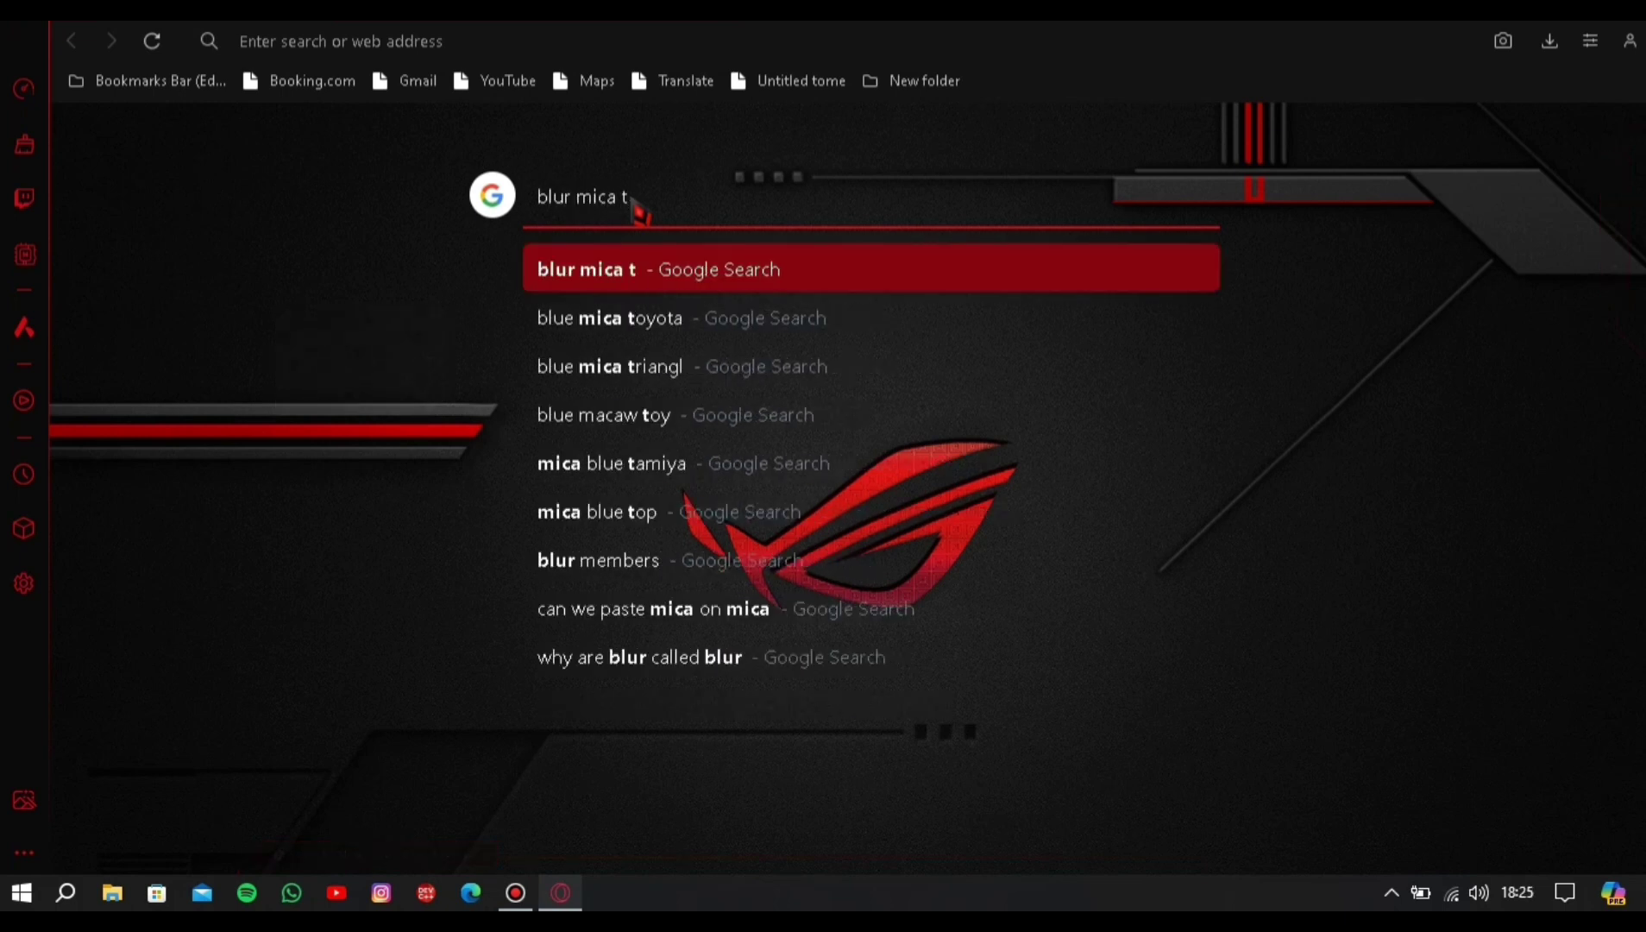
pyautogui.write('ool down')
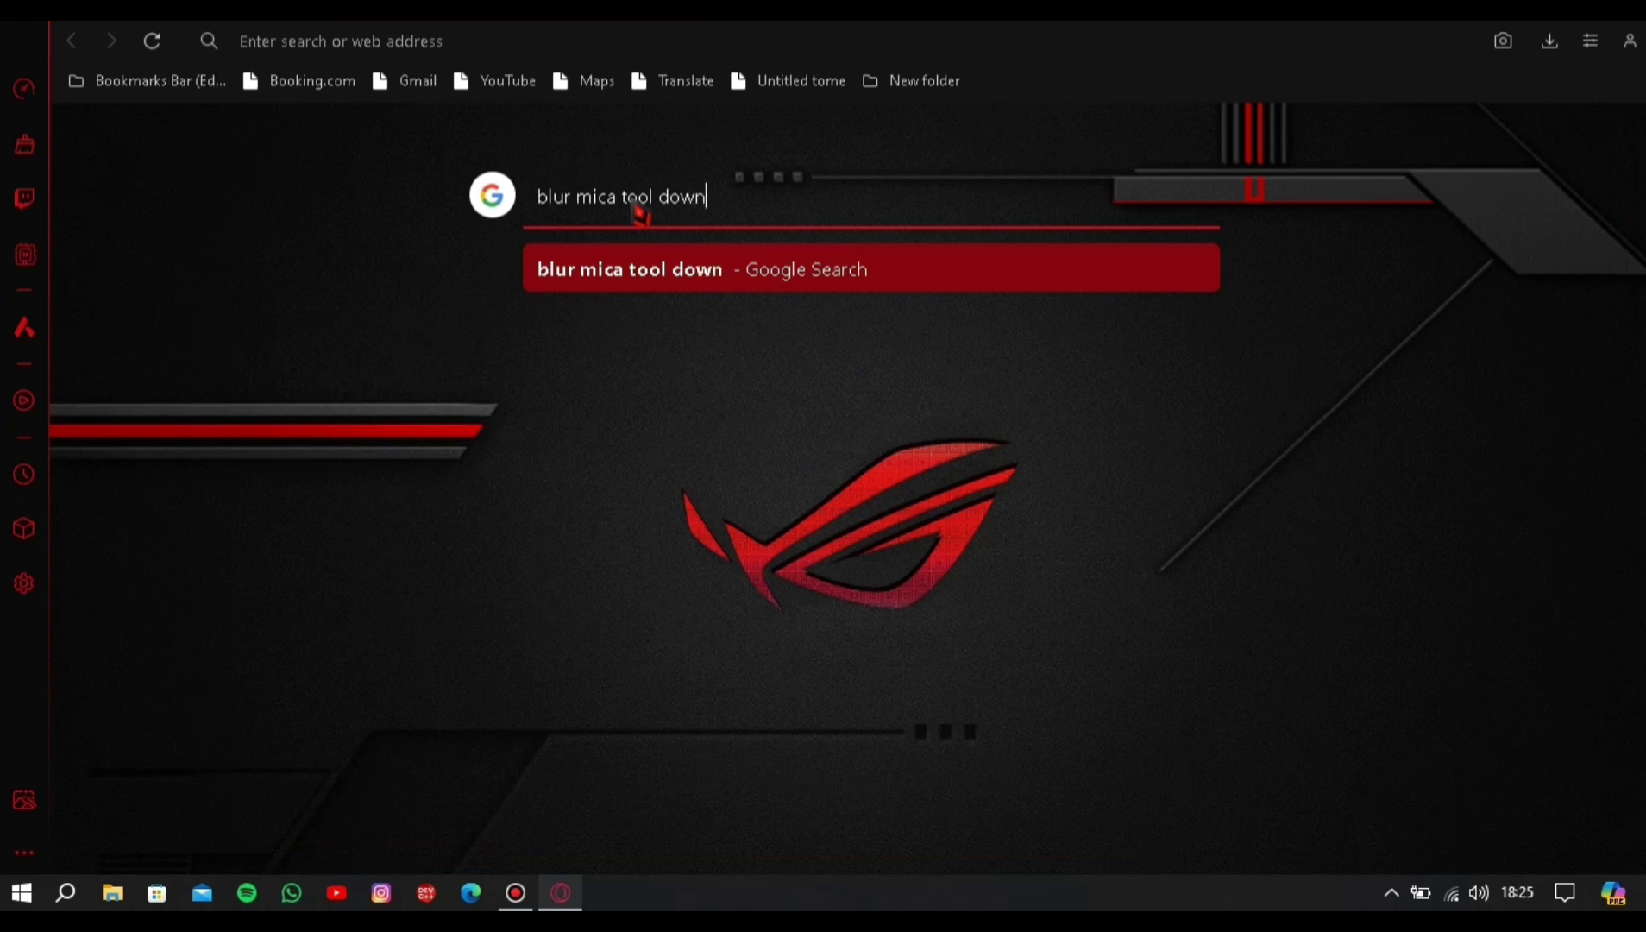
pyautogui.write('load')
pyautogui.press('Return')
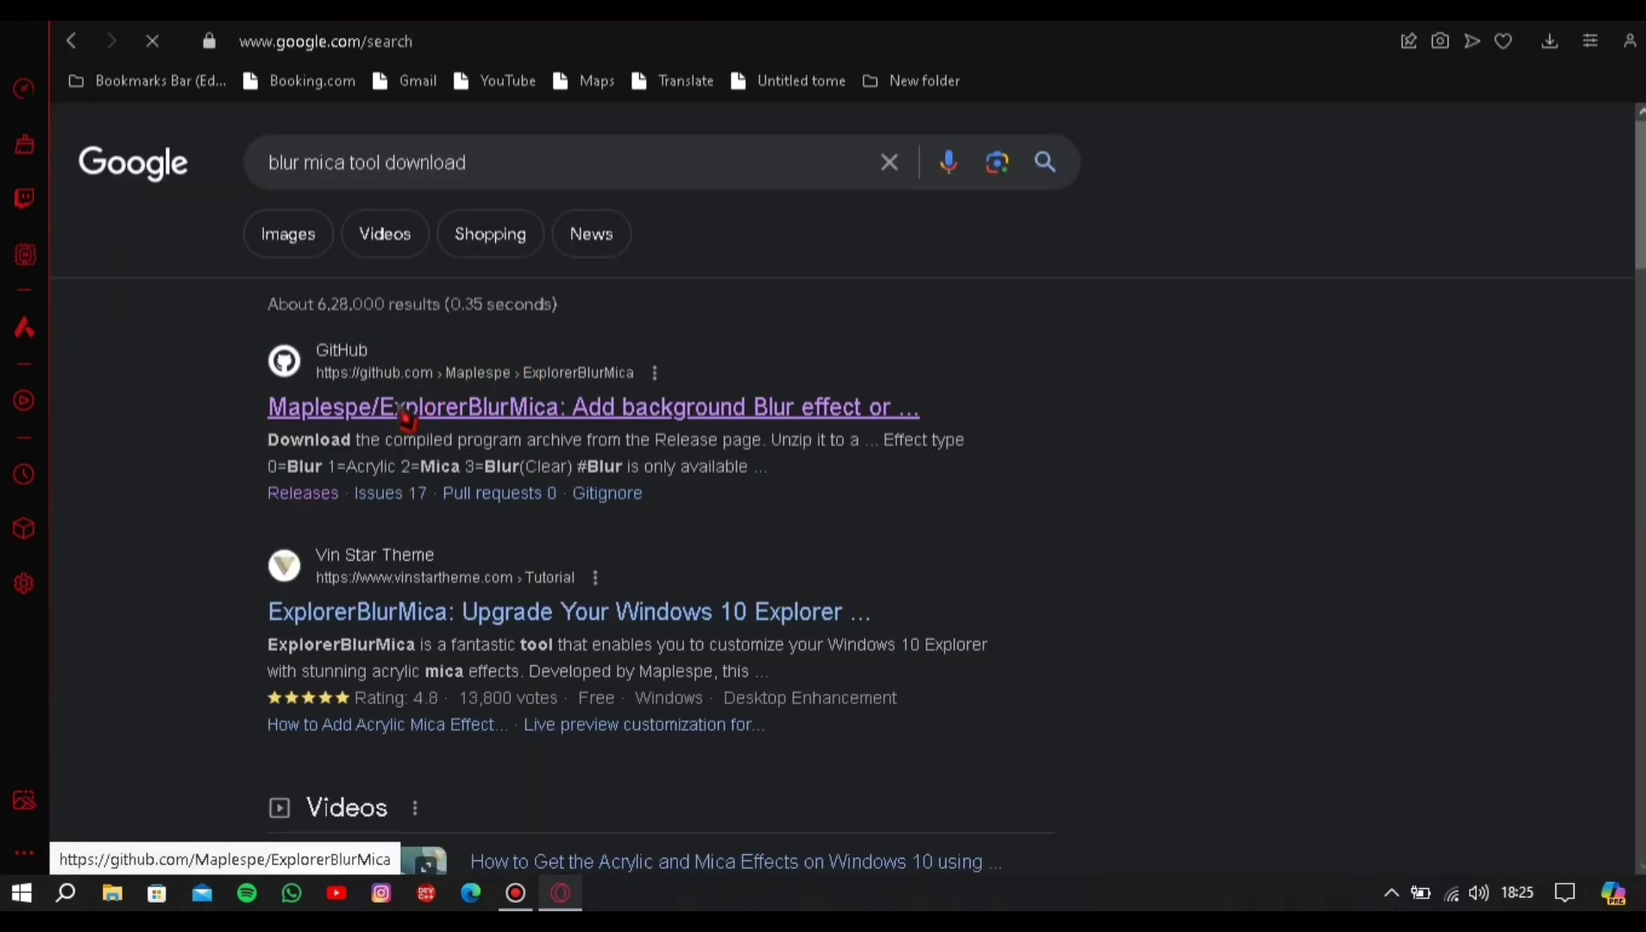
# Open the Maplespe/ExplorerBlurMica repository on GitHub and follow the Release link in its install instructions
pyautogui.click(416, 419)
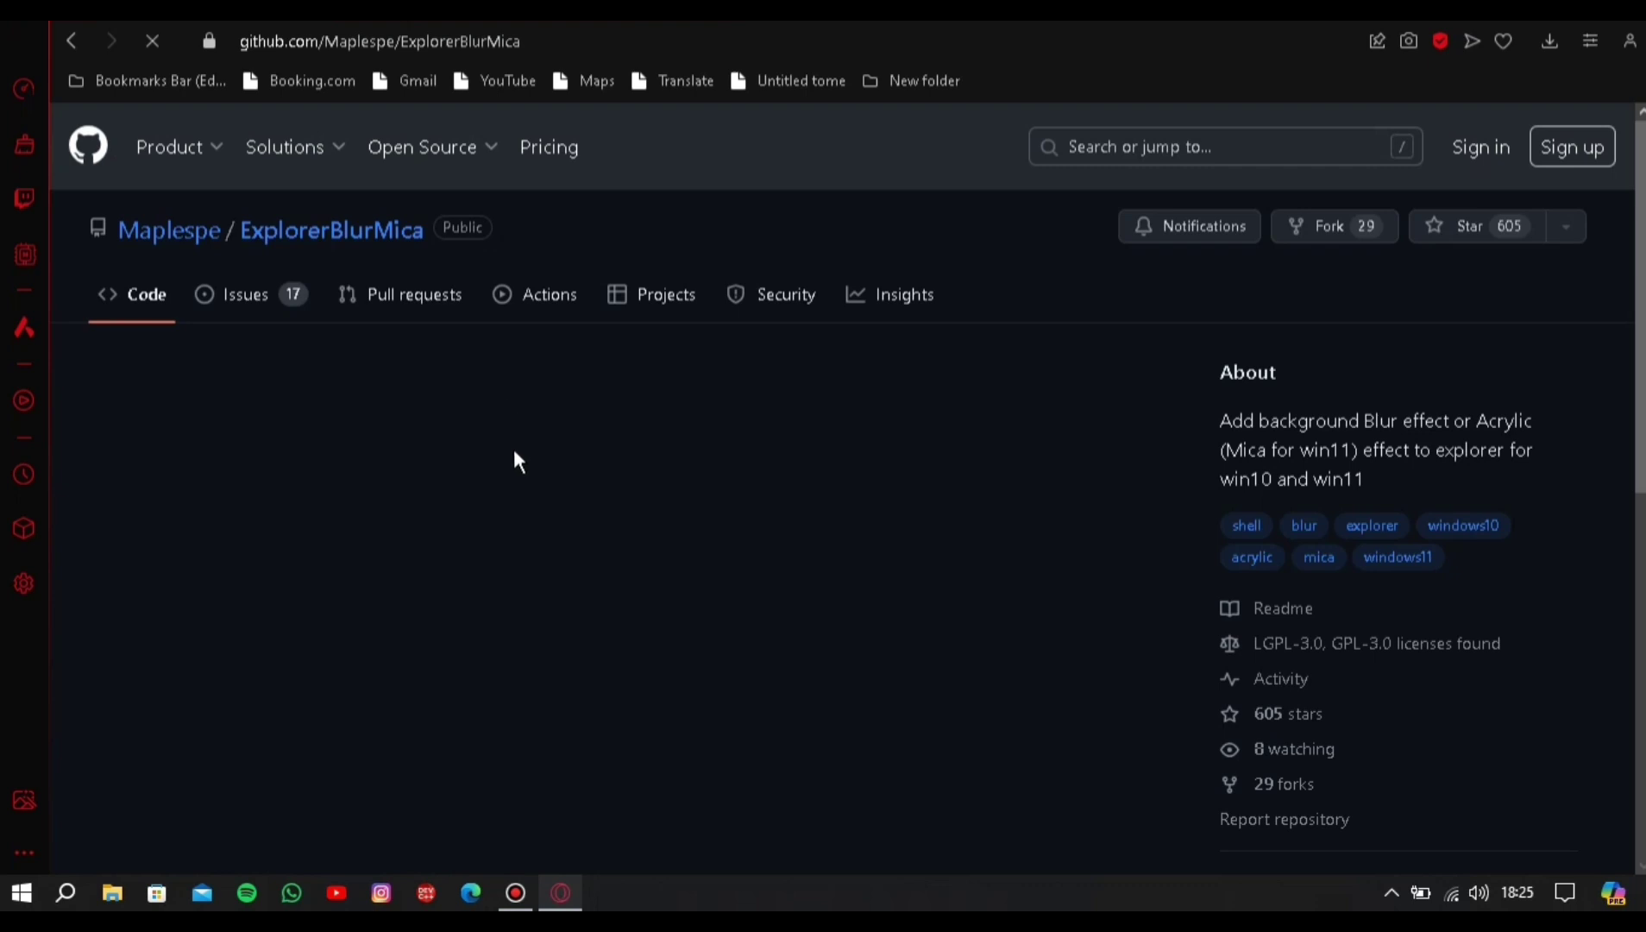
pyautogui.scroll(-2, 514, 452)
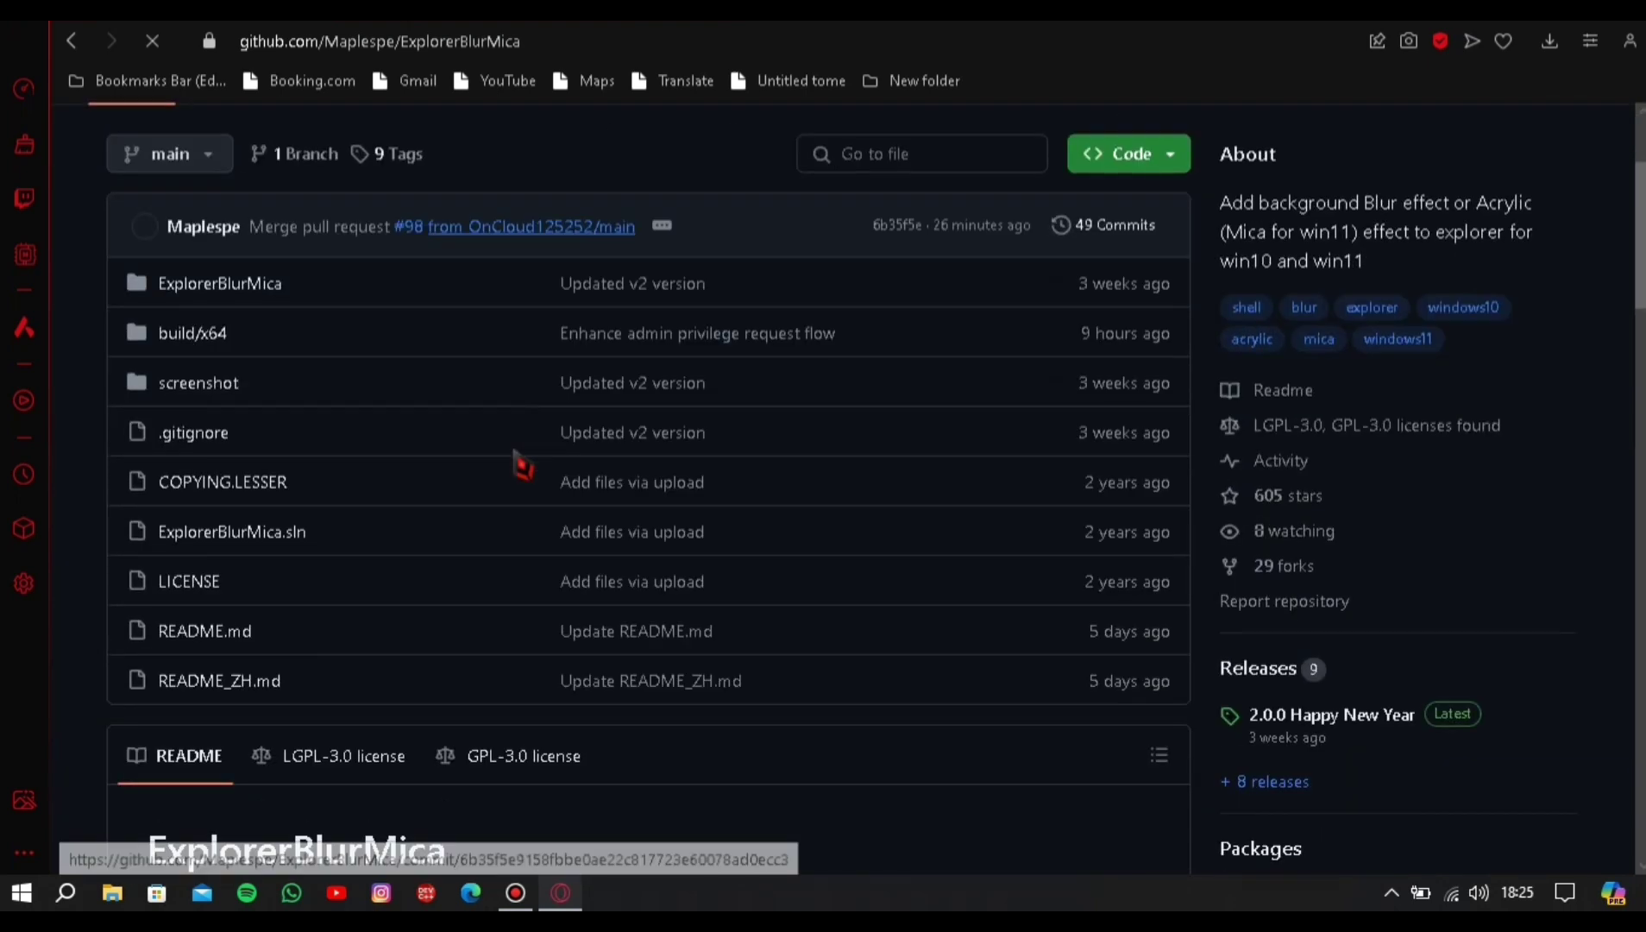
pyautogui.scroll(-10, 522, 466)
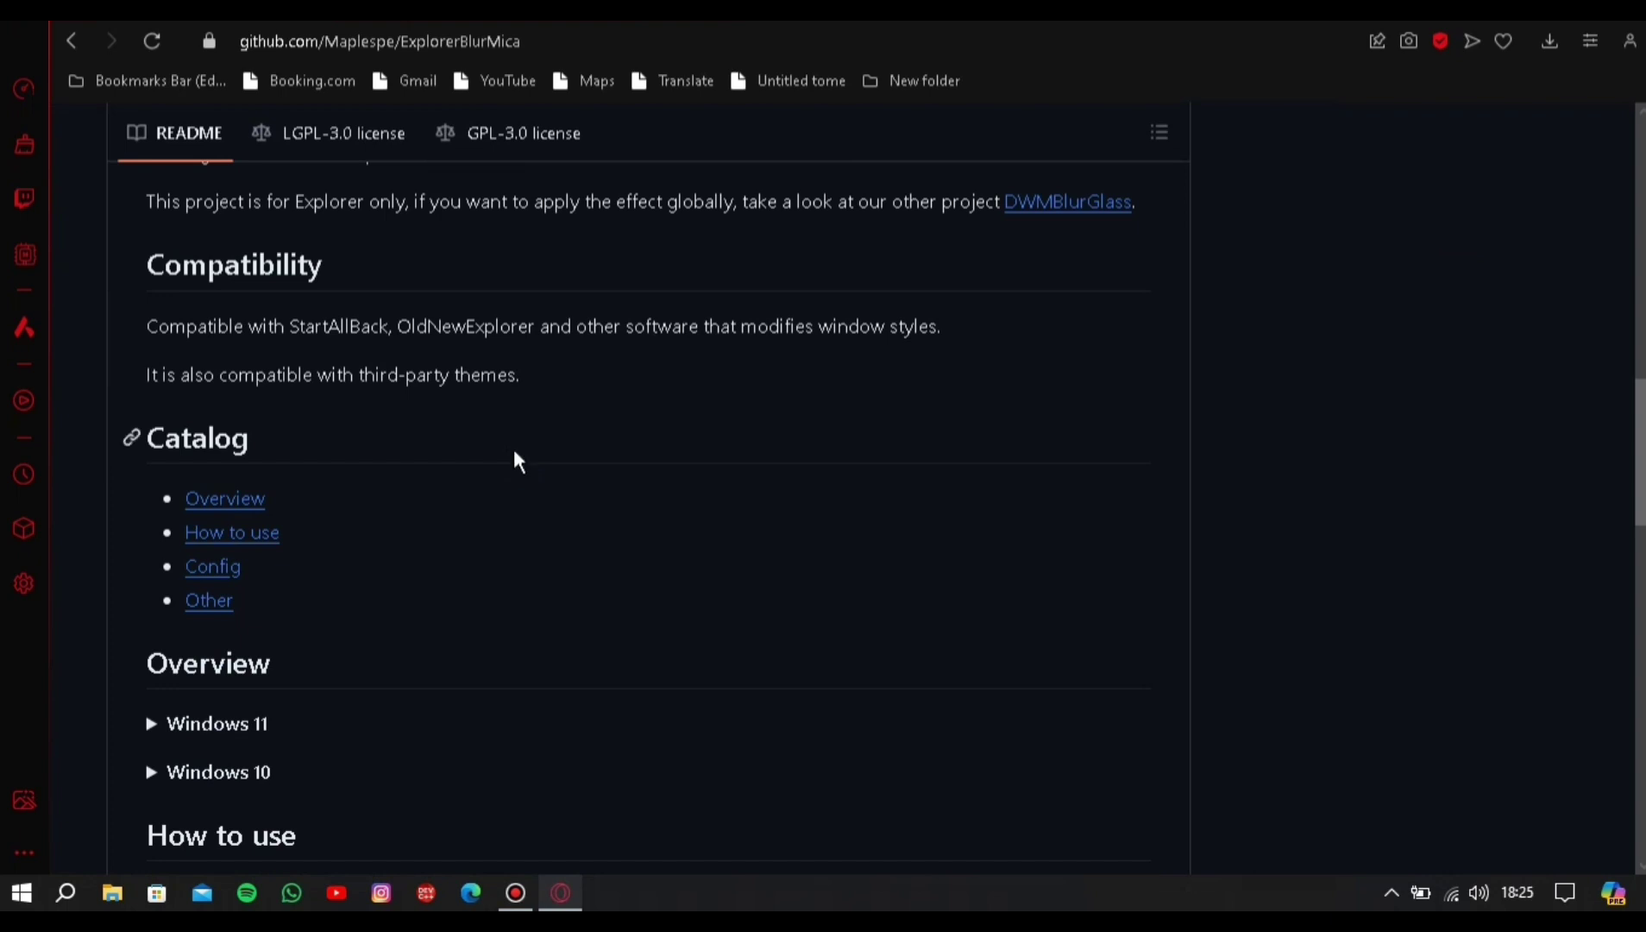
pyautogui.scroll(-4, 516, 460)
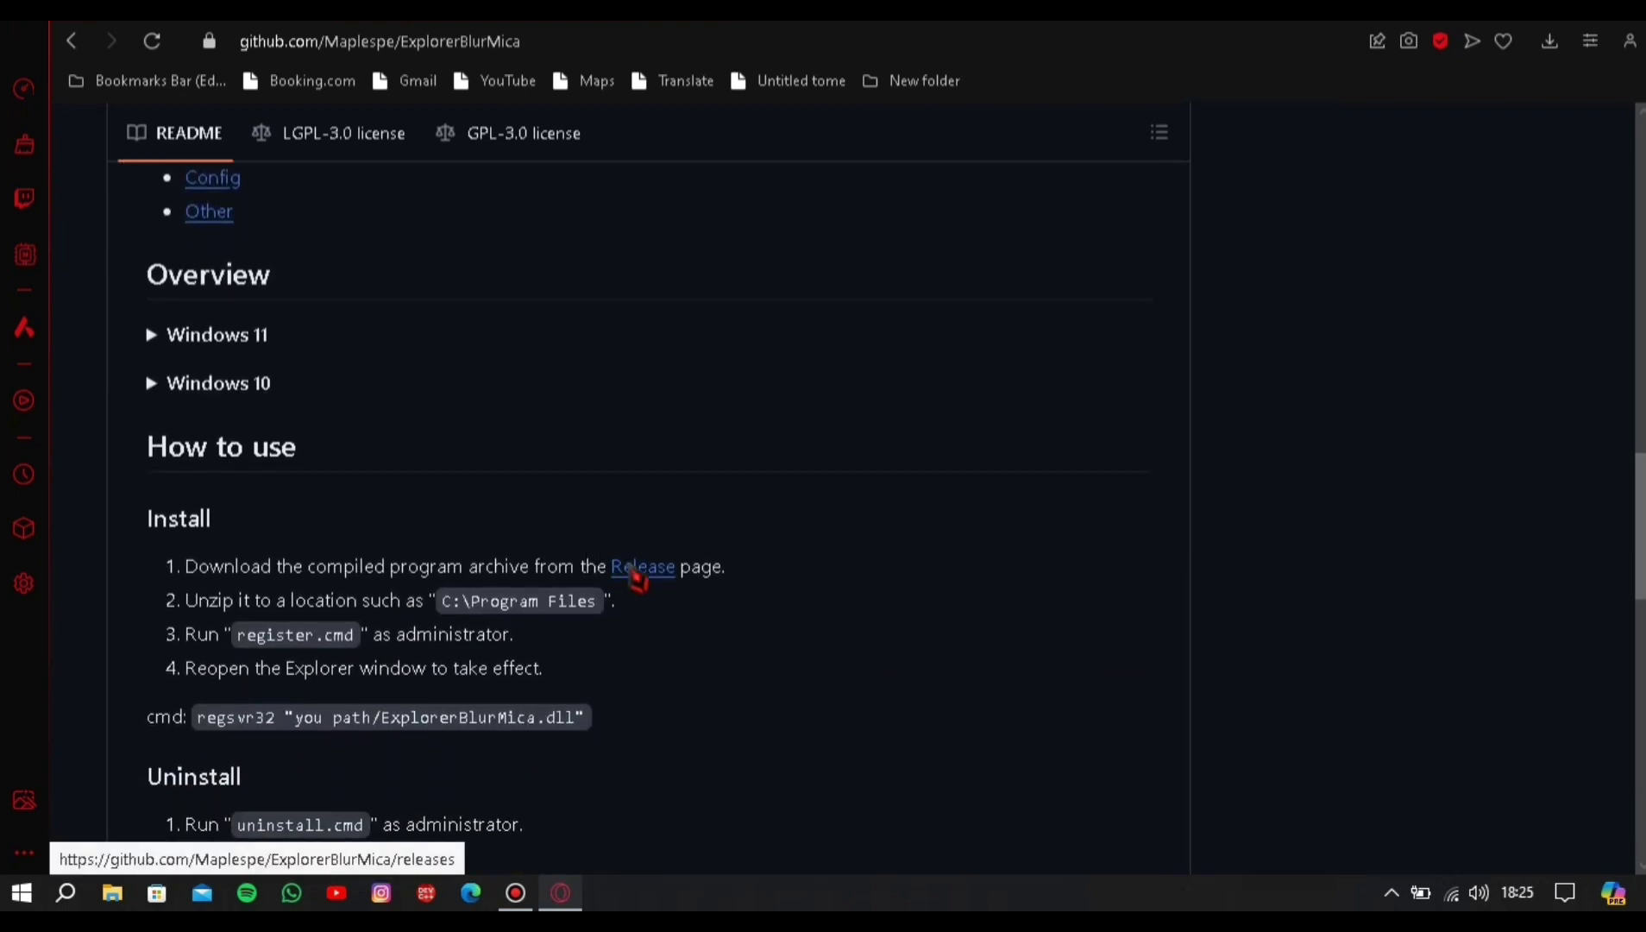
pyautogui.click(636, 571)
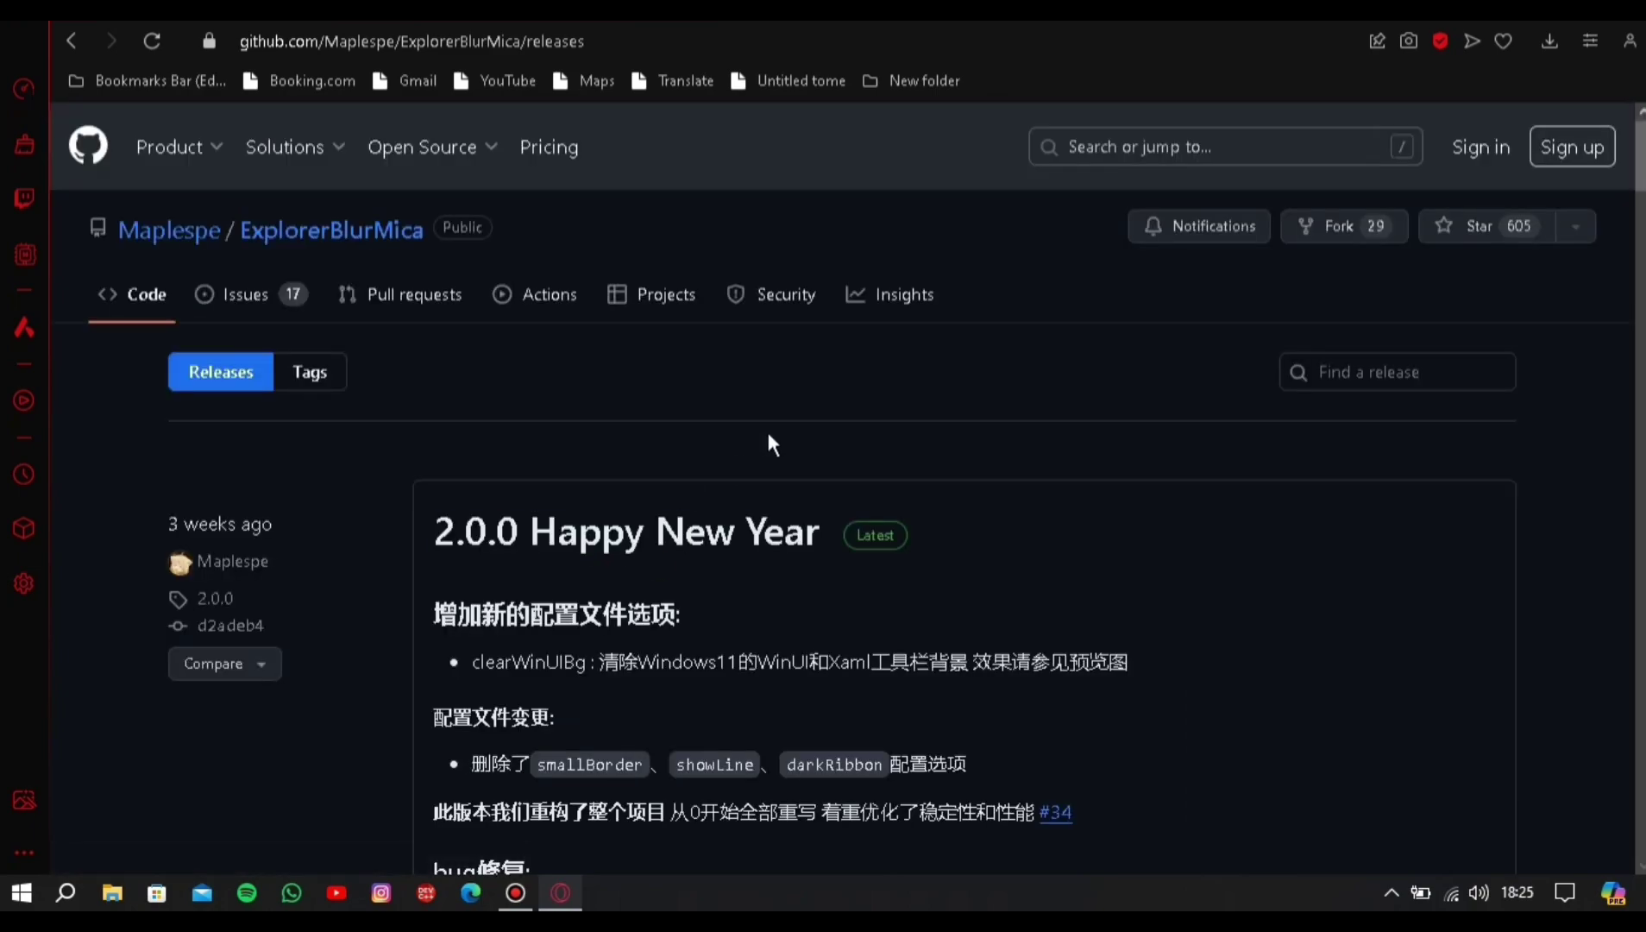
# Locate the Release_x64.zip download among the 2.0.0 release assets and close the browser
pyautogui.scroll(-6, 767, 430)
pyautogui.scroll(-15, 768, 432)
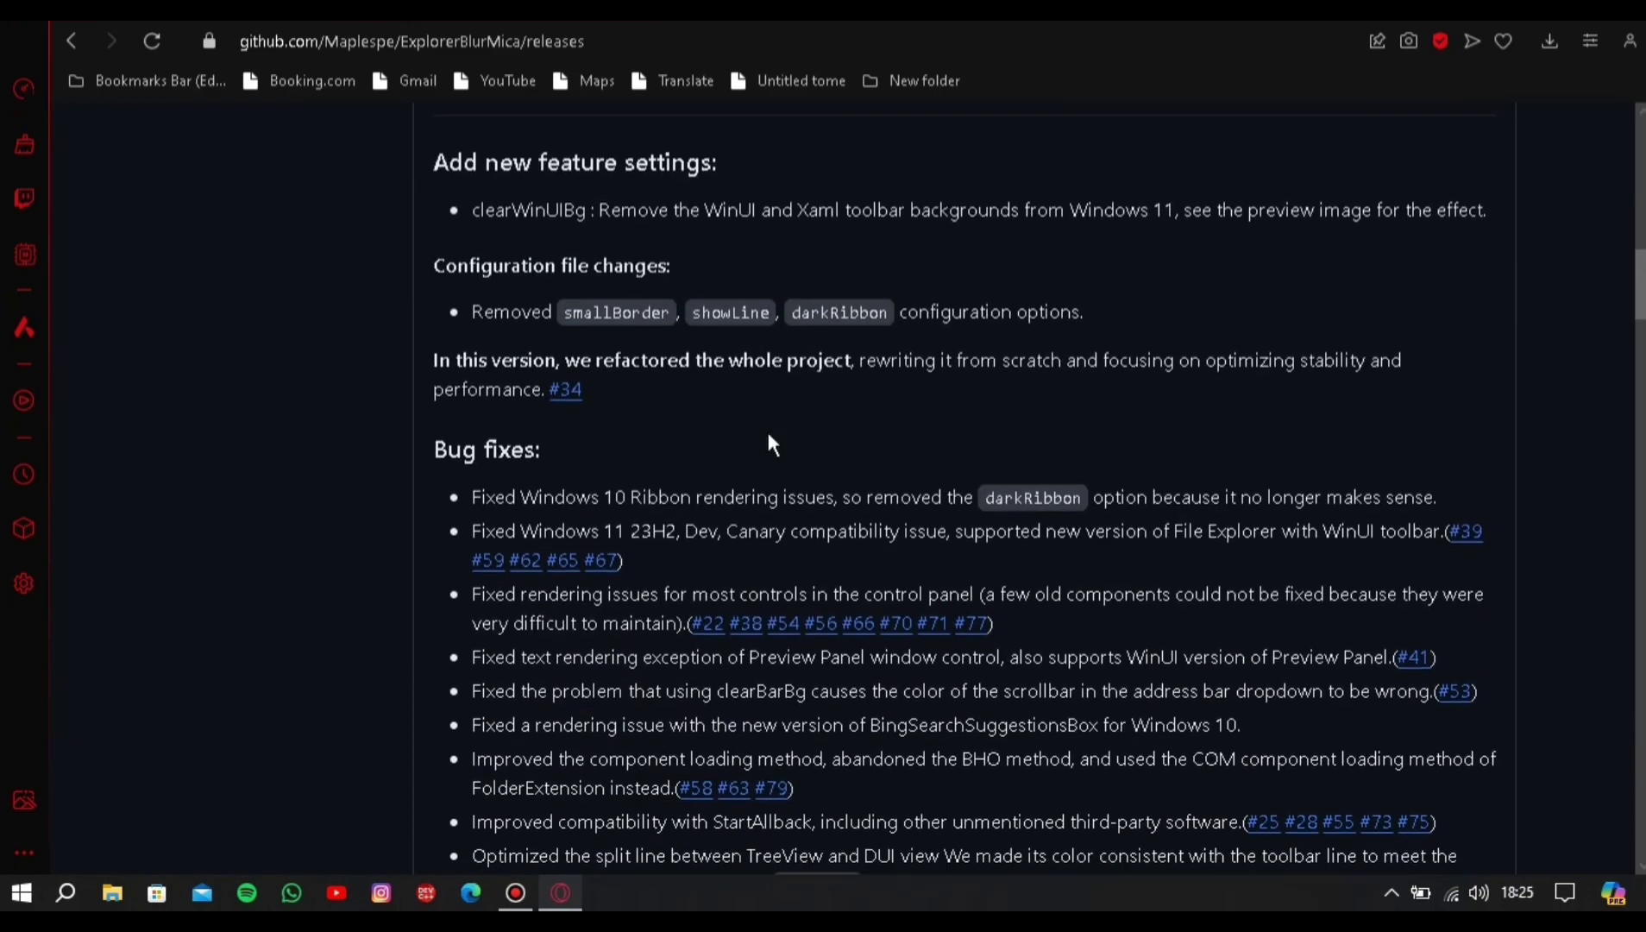
pyautogui.scroll(-2, 768, 432)
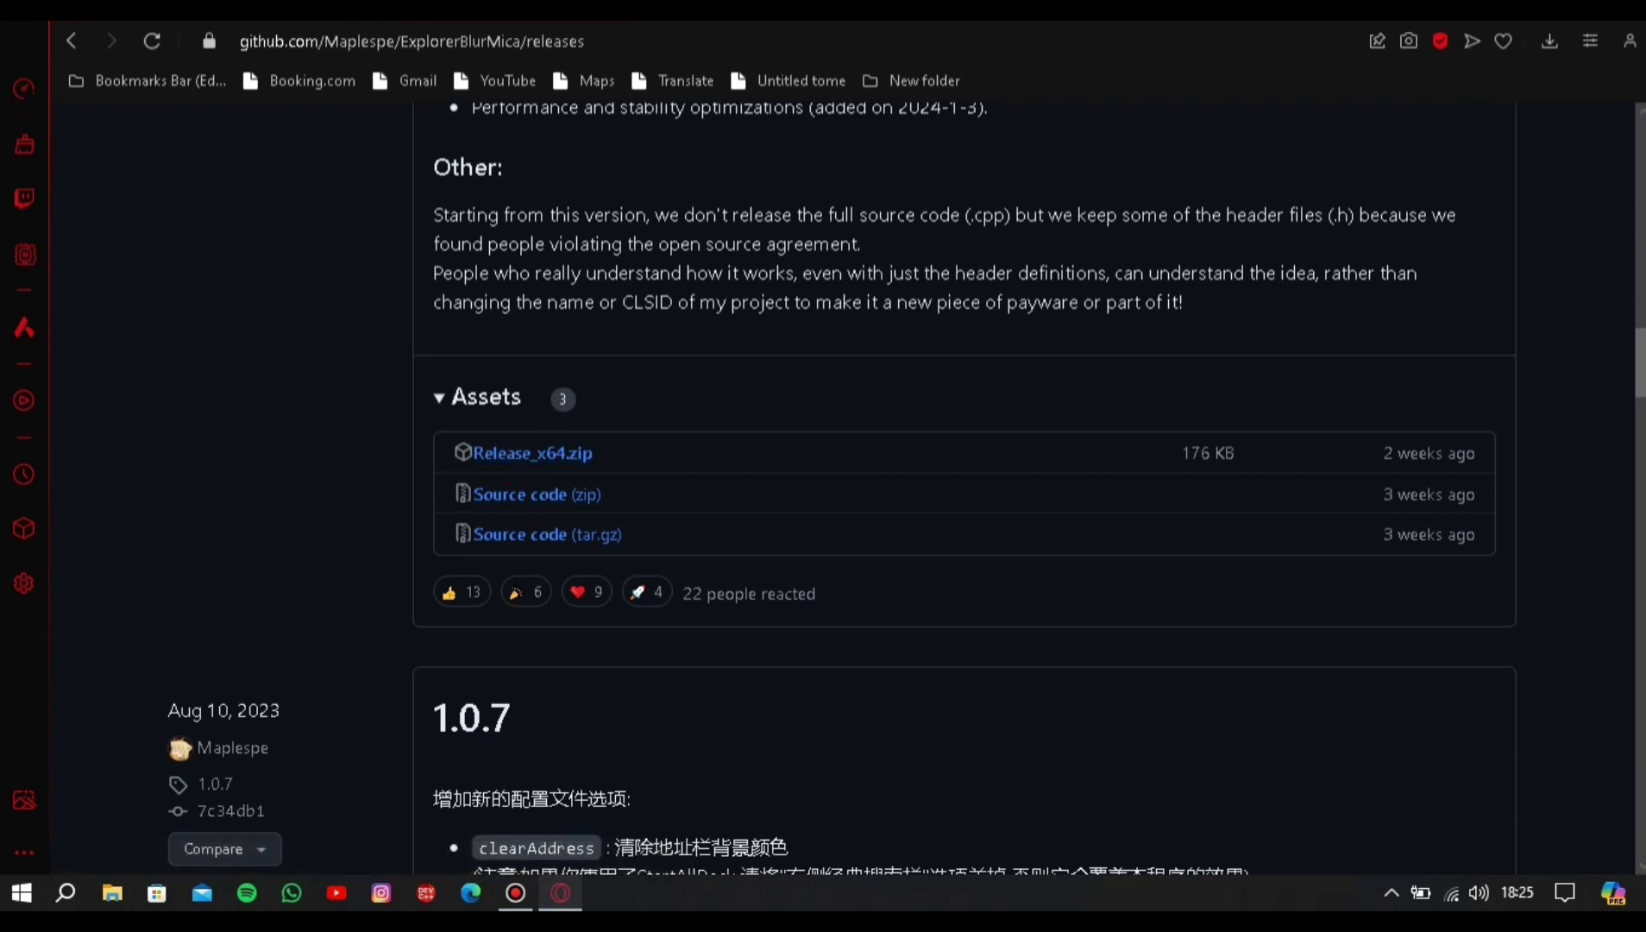
pyautogui.hotkey('alt', 'F4')
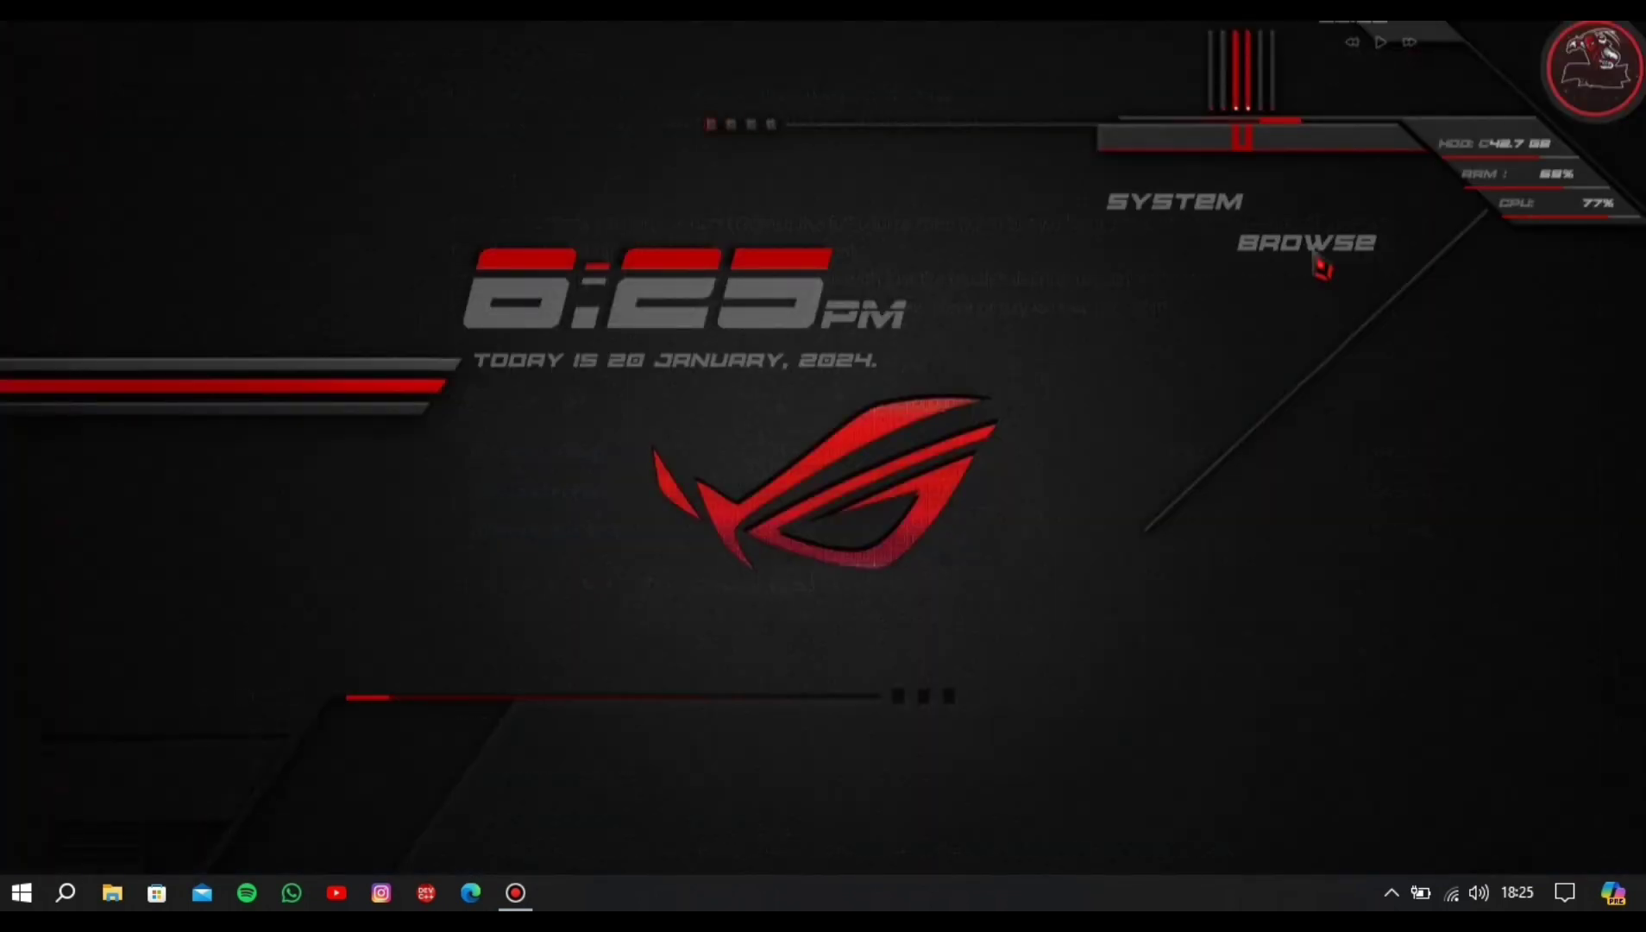
# Open the Release folder inside Downloads\Release_x64 in File Explorer
pyautogui.press('super+e')
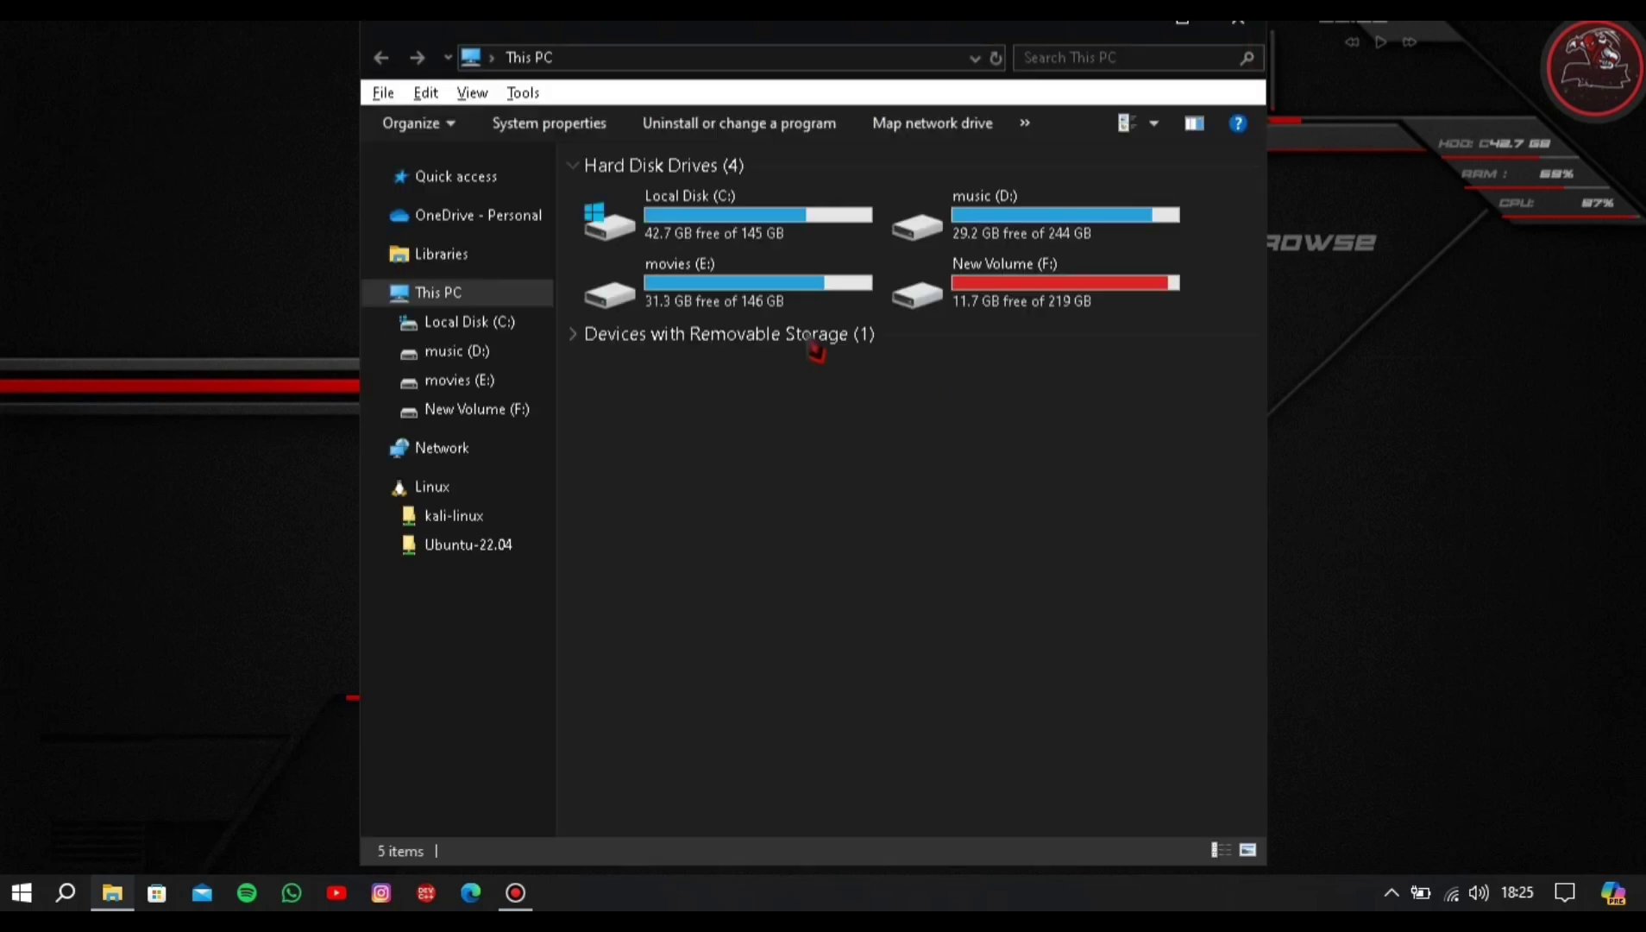
pyautogui.click(455, 176)
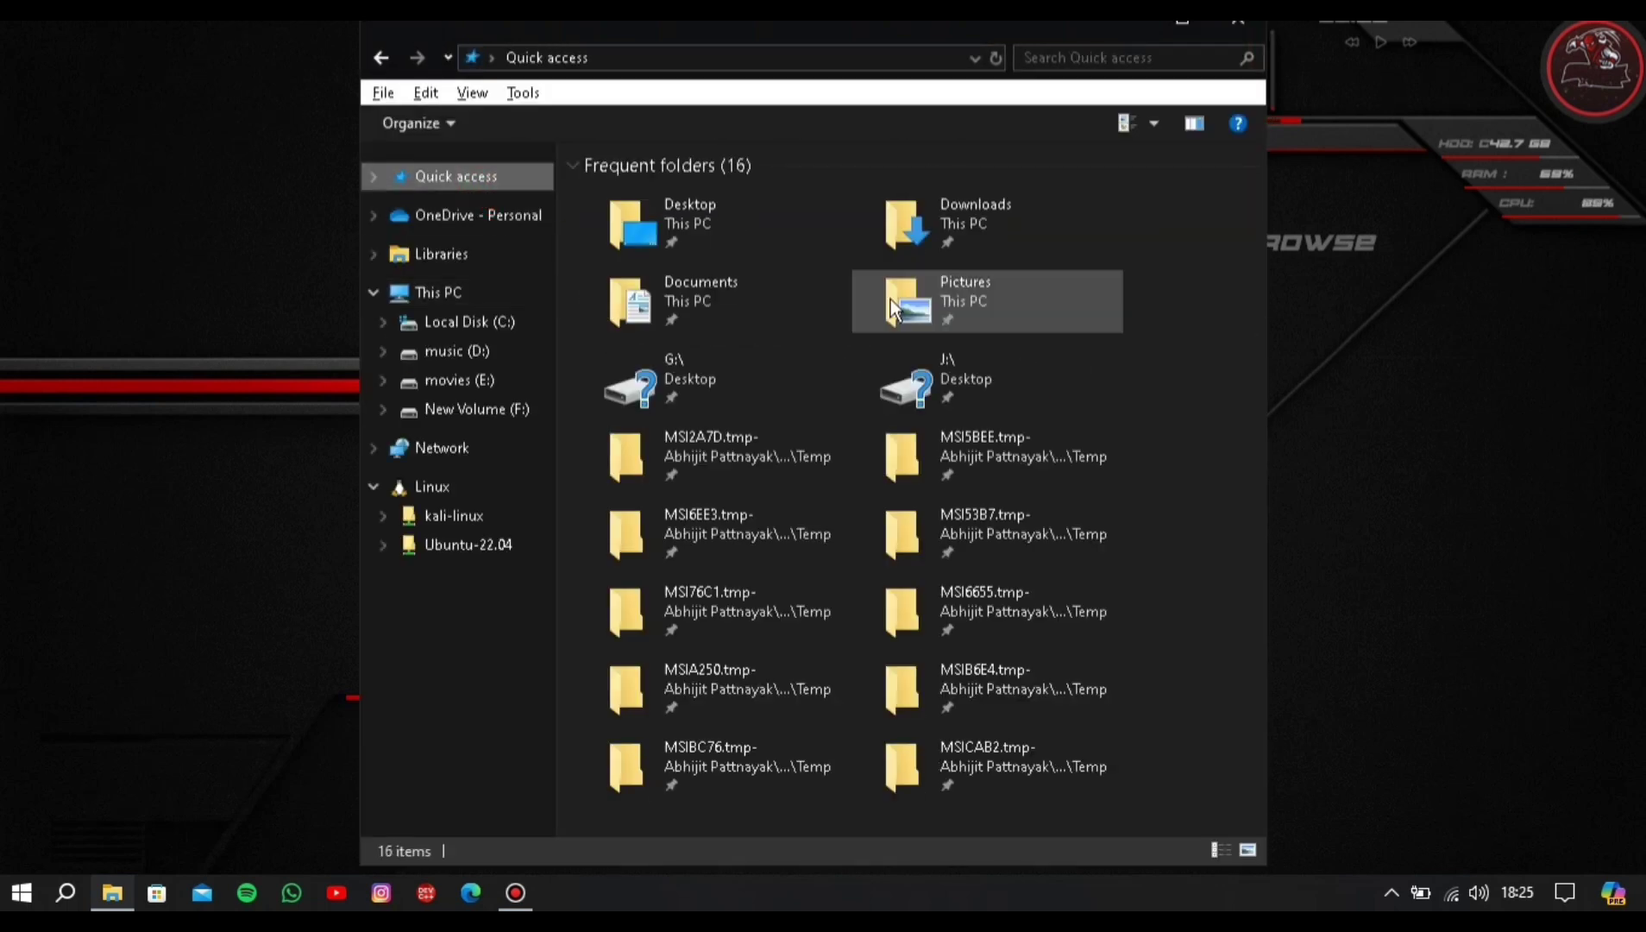
pyautogui.doubleClick(904, 220)
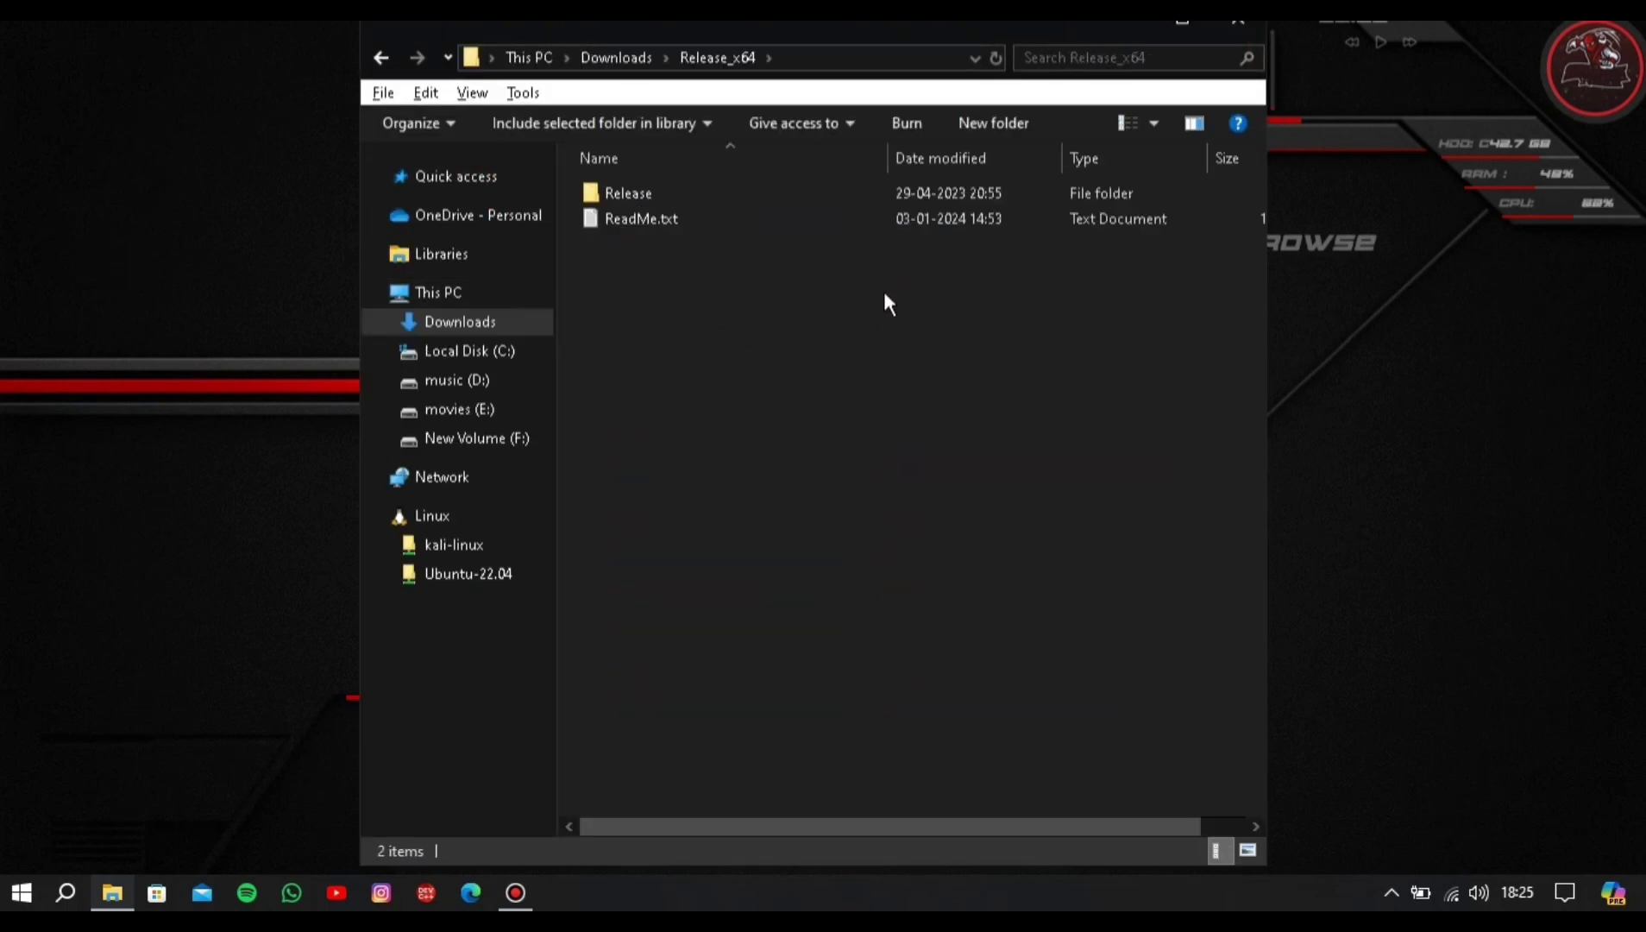
pyautogui.doubleClick(652, 188)
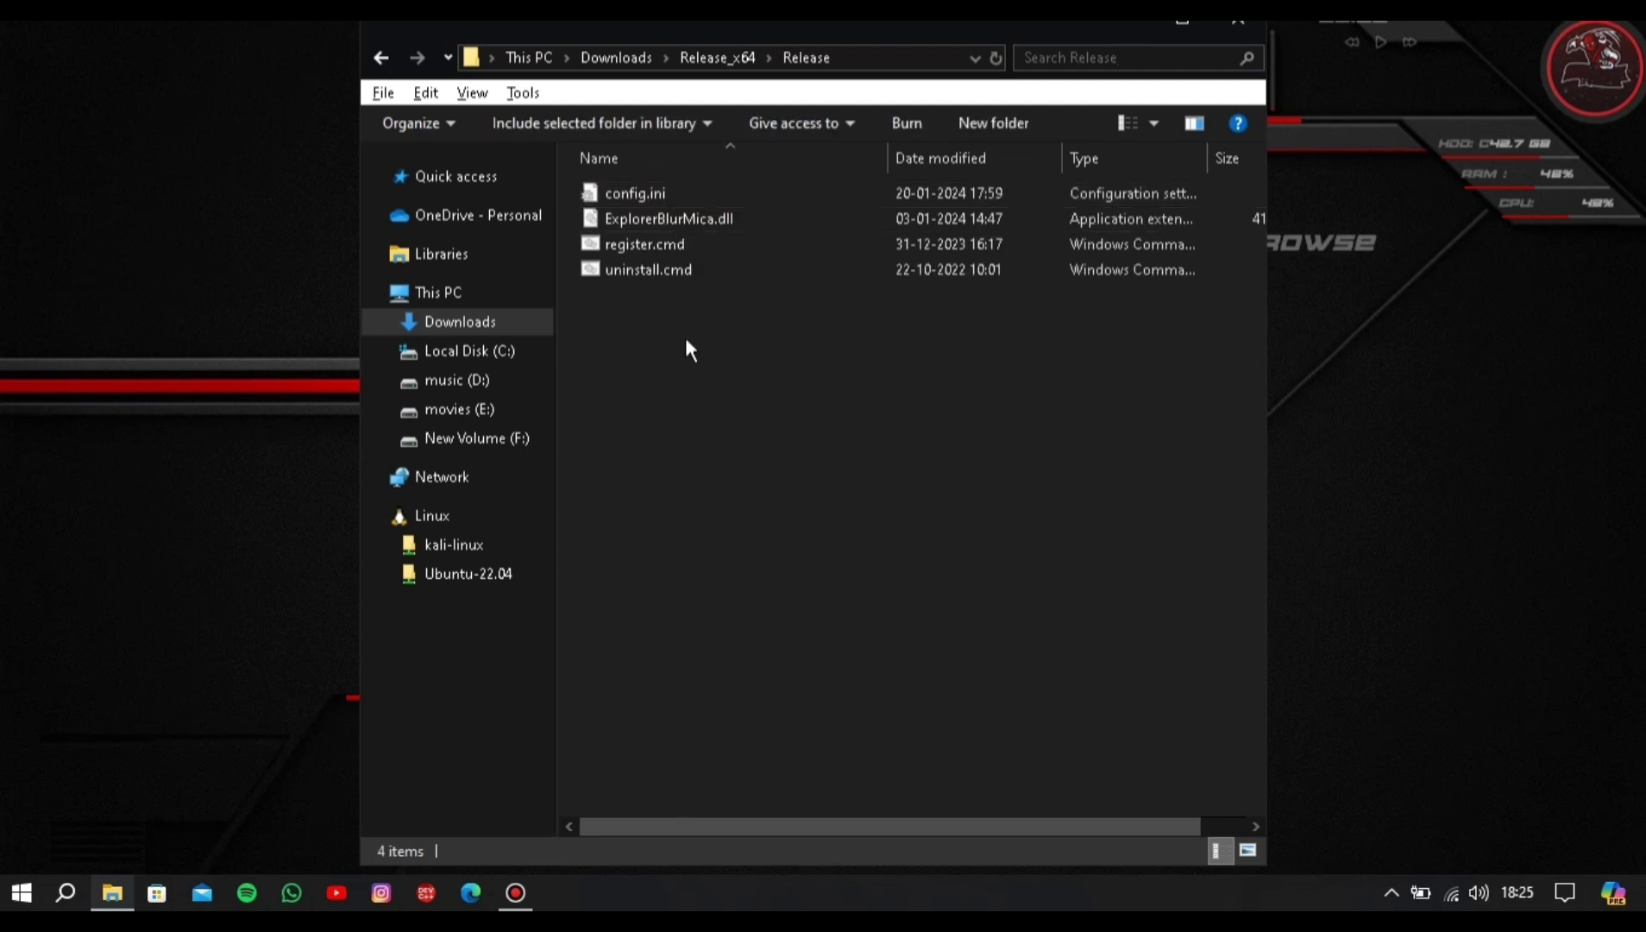
pyautogui.click(623, 223)
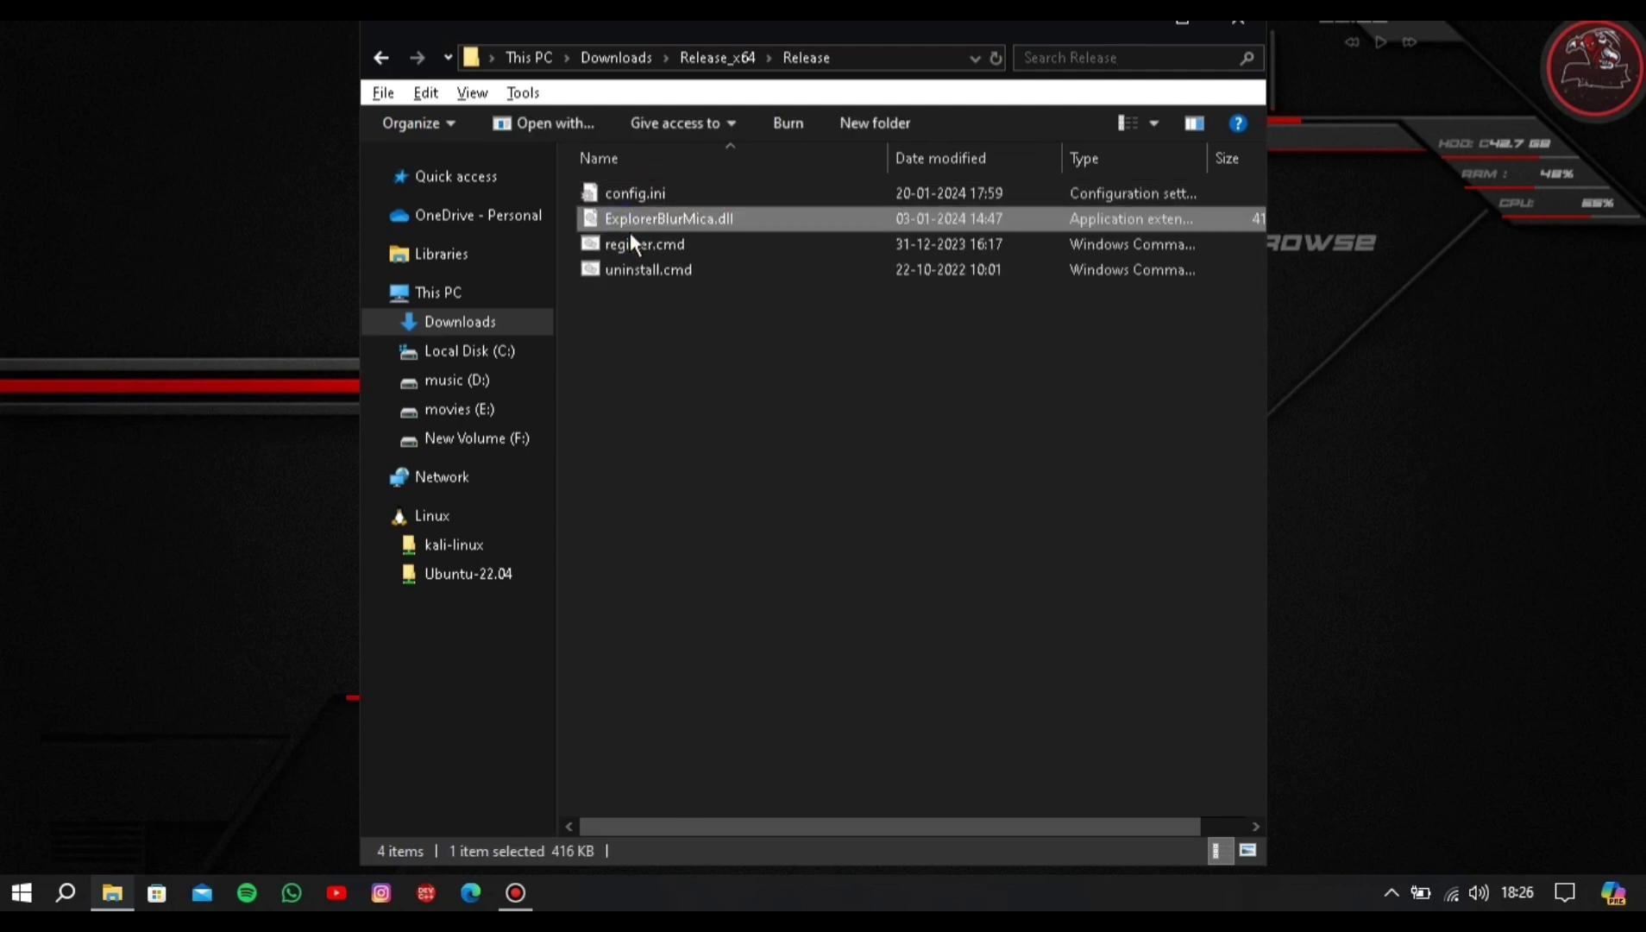
pyautogui.rightClick(627, 224)
pyautogui.click(596, 484)
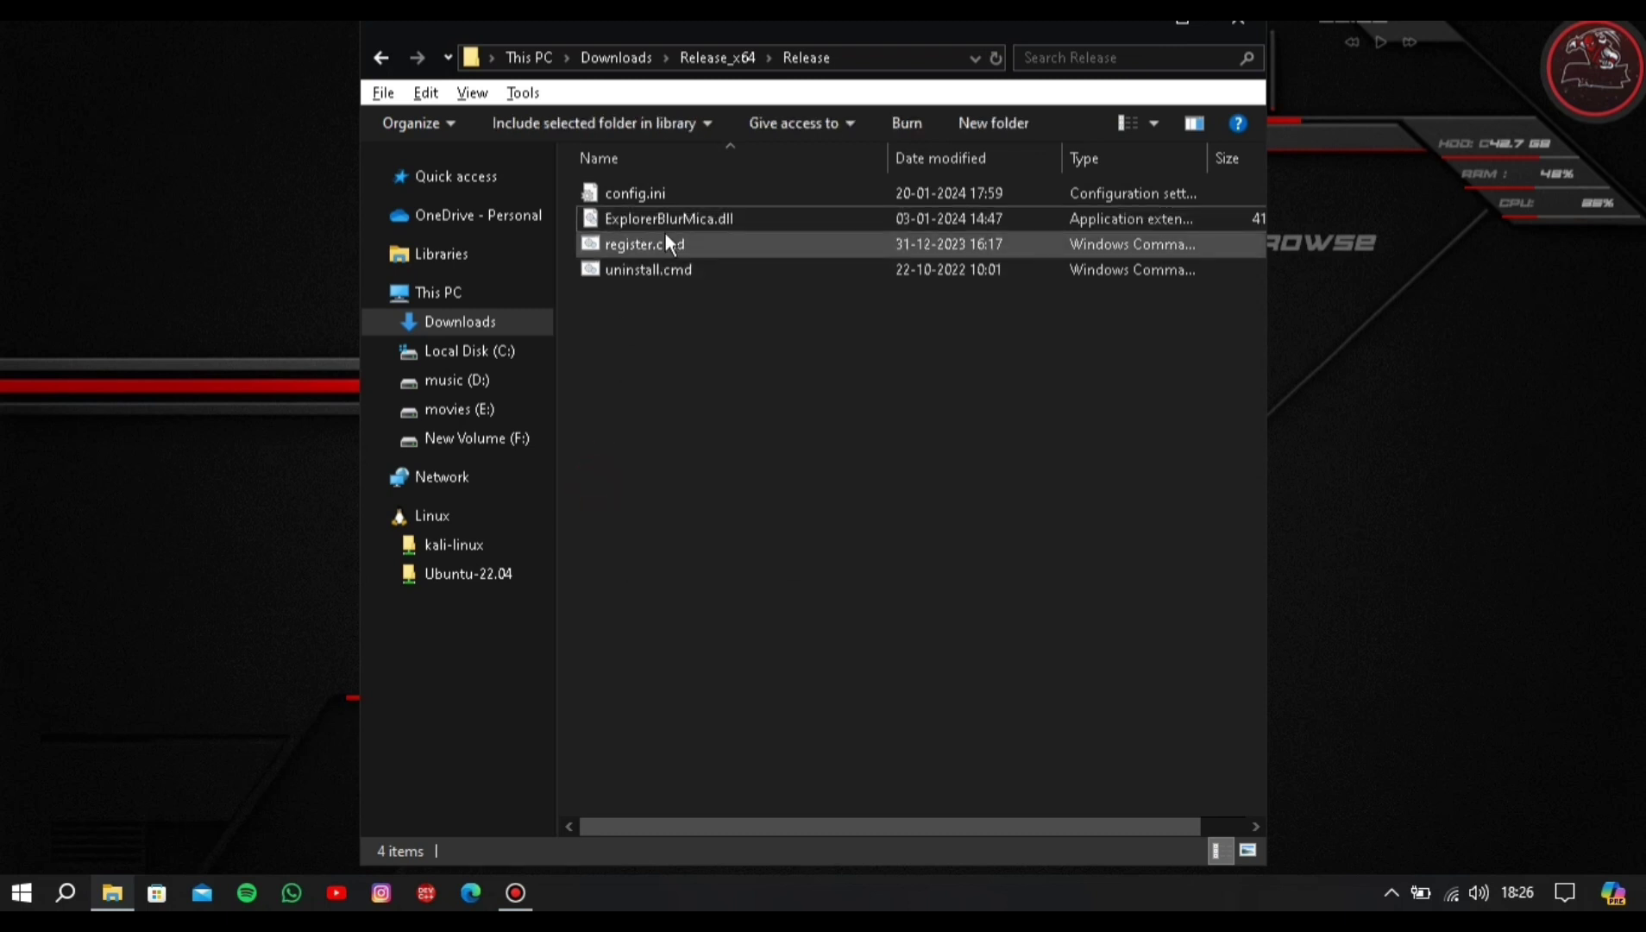
# Run register.cmd as administrator, allow the changes, and close the registration message and the command window
pyautogui.click(666, 238)
pyautogui.rightClick(665, 234)
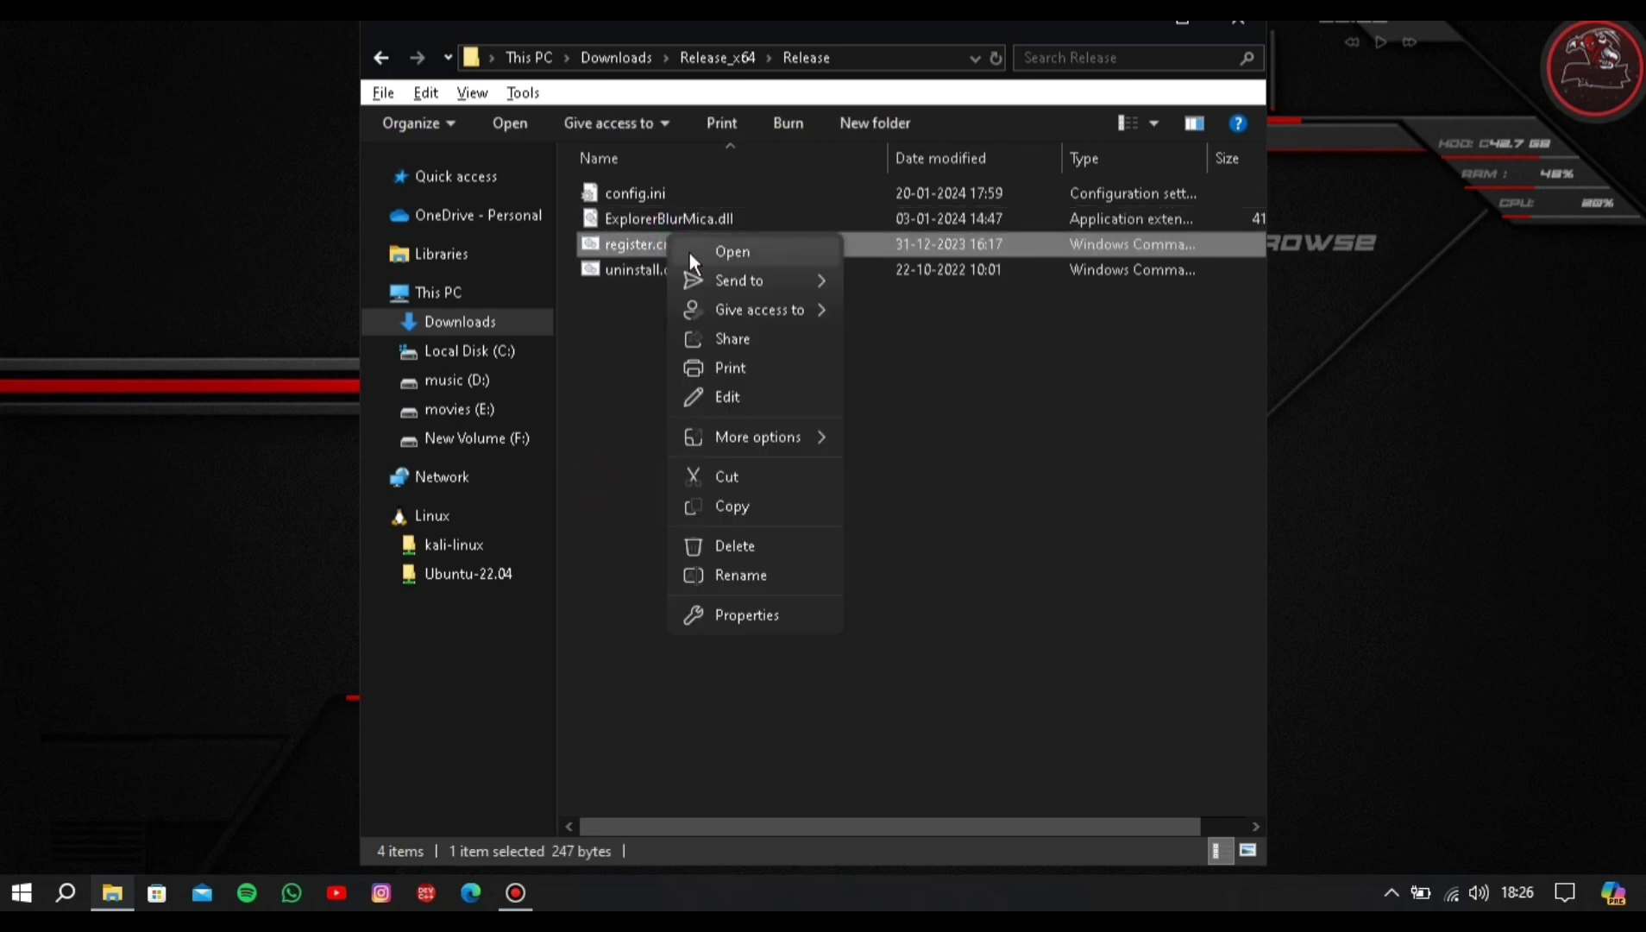
pyautogui.moveTo(749, 437)
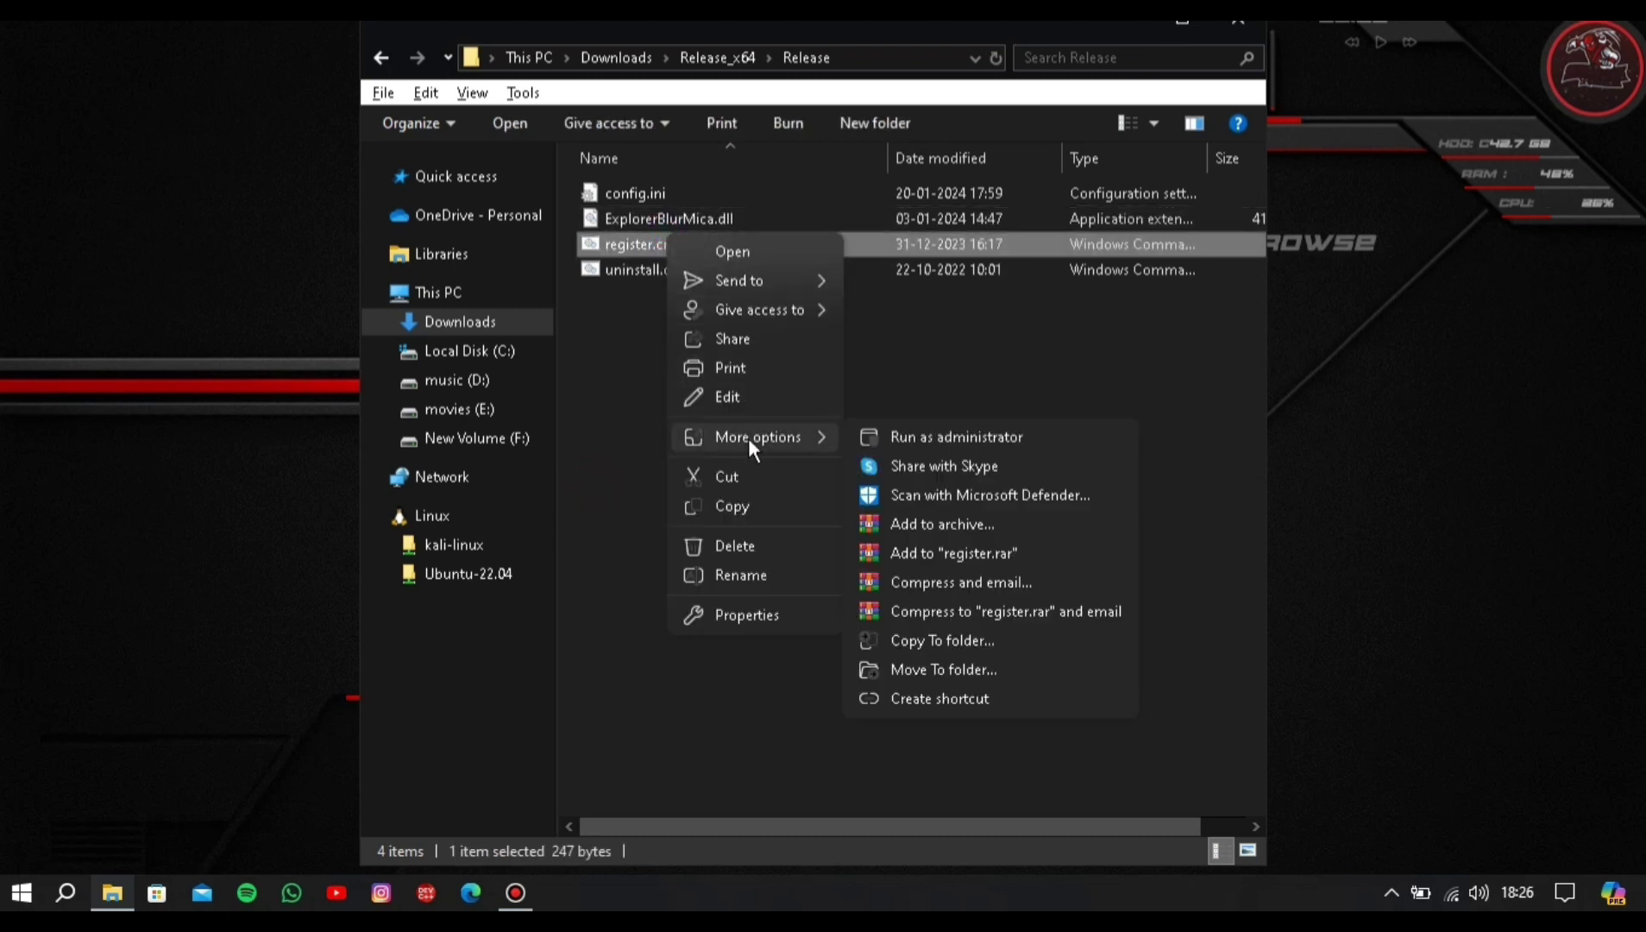
pyautogui.click(878, 436)
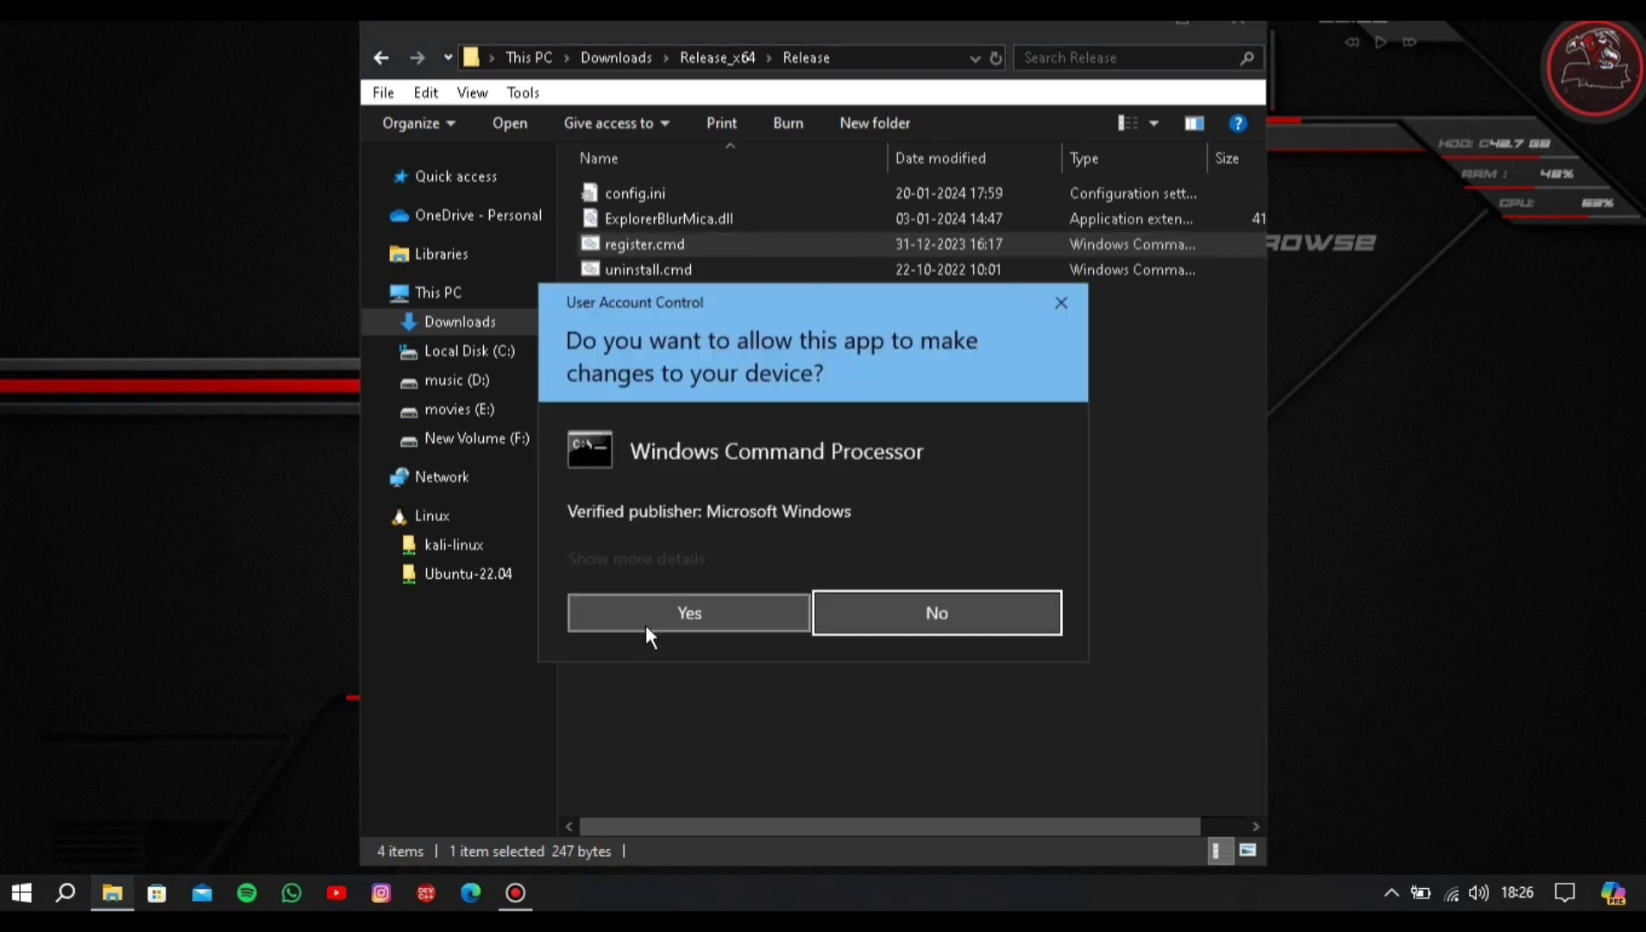
pyautogui.click(646, 625)
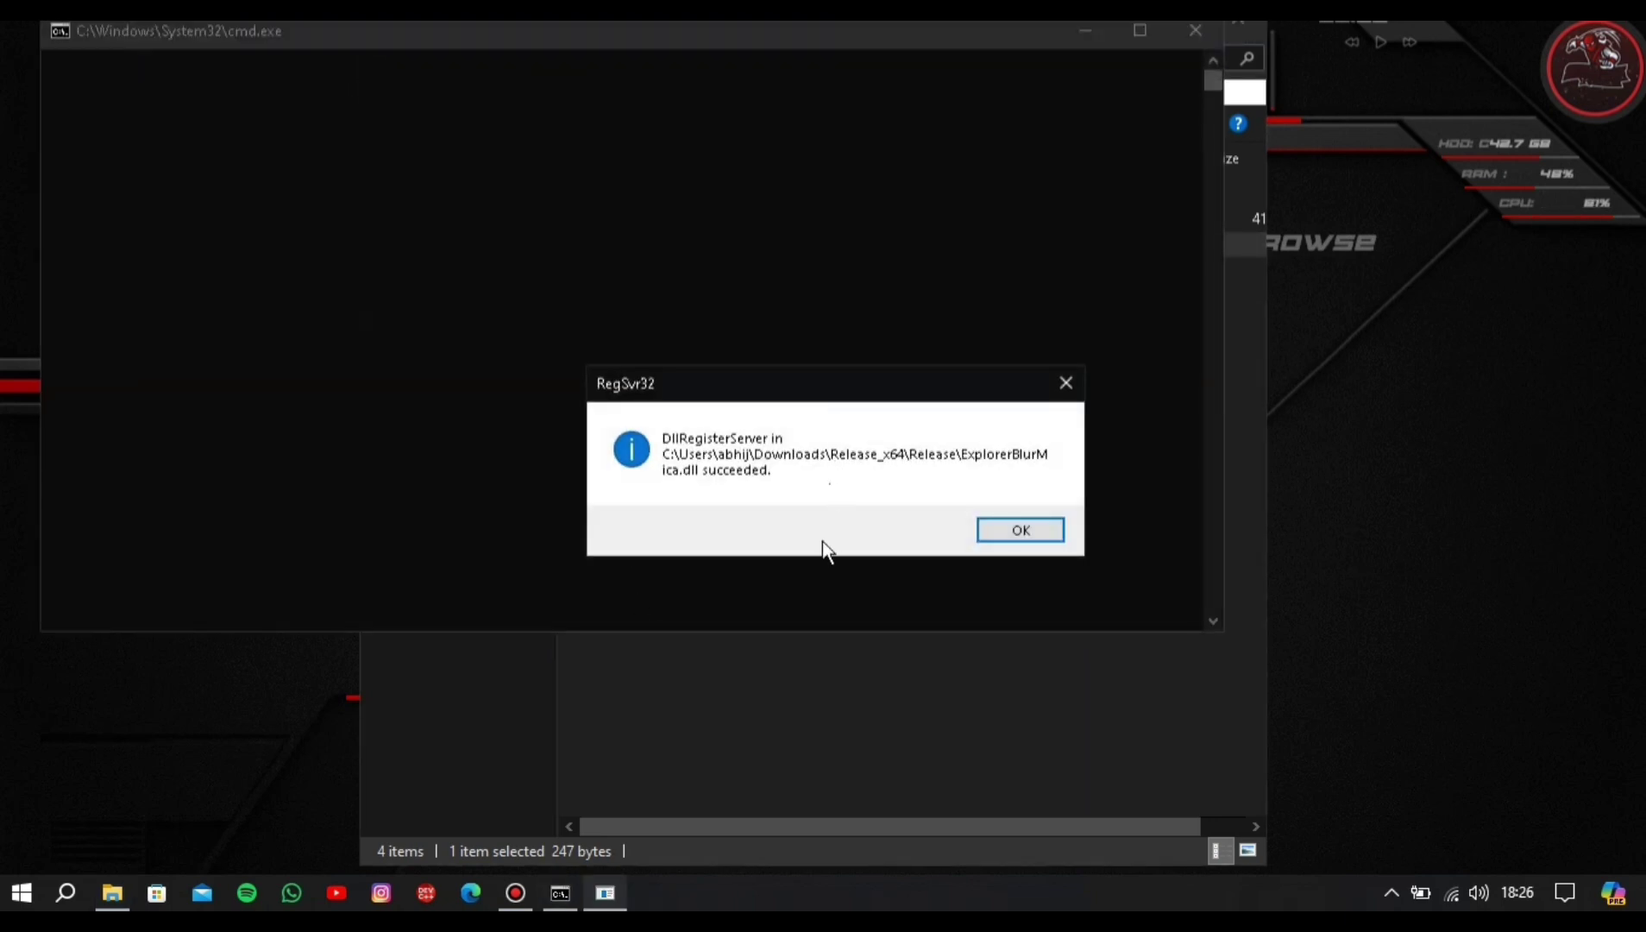
pyautogui.click(1021, 529)
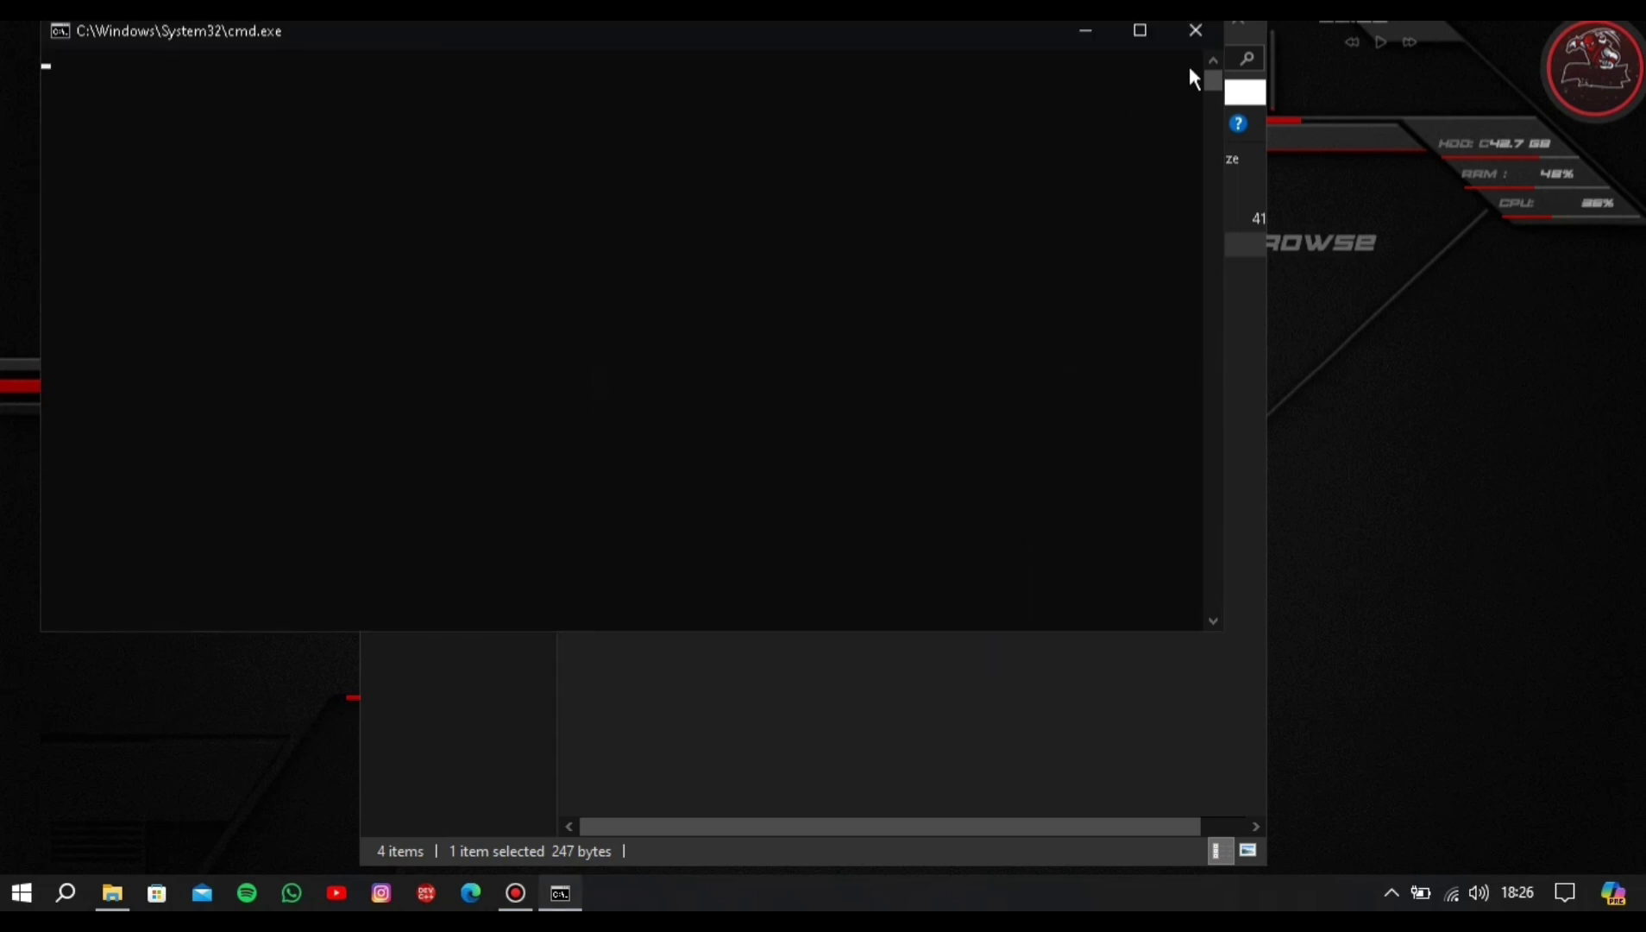
pyautogui.click(1198, 39)
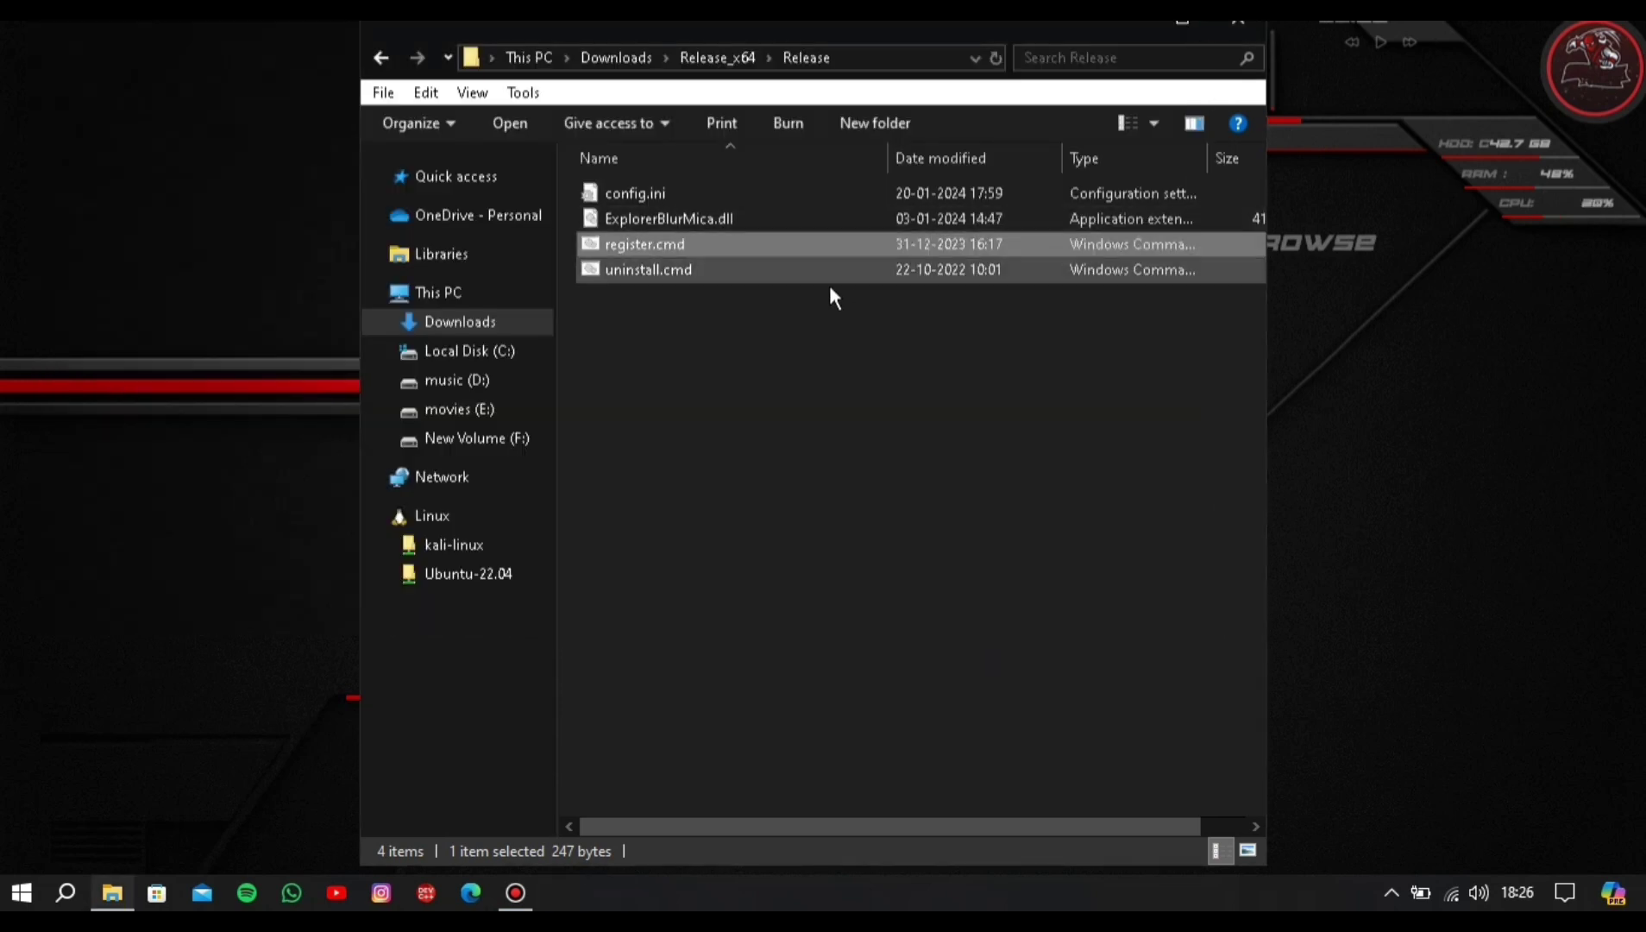
# Open config.ini from the Release folder in Notepad
pyautogui.click(726, 199)
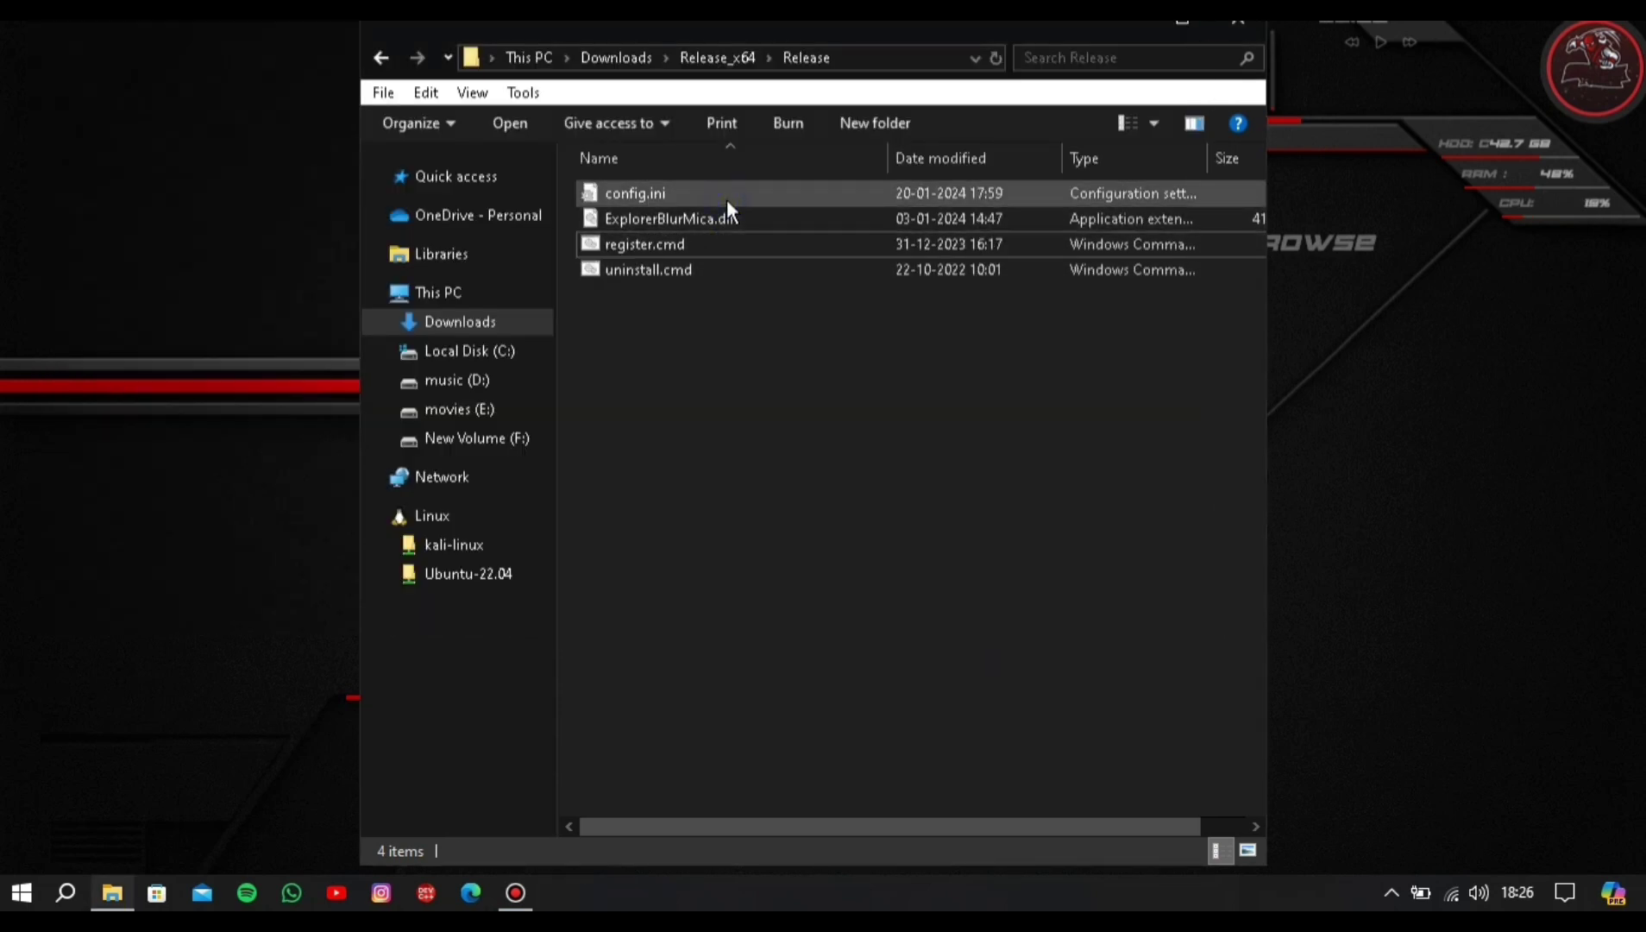
pyautogui.rightClick(727, 199)
pyautogui.click(686, 199)
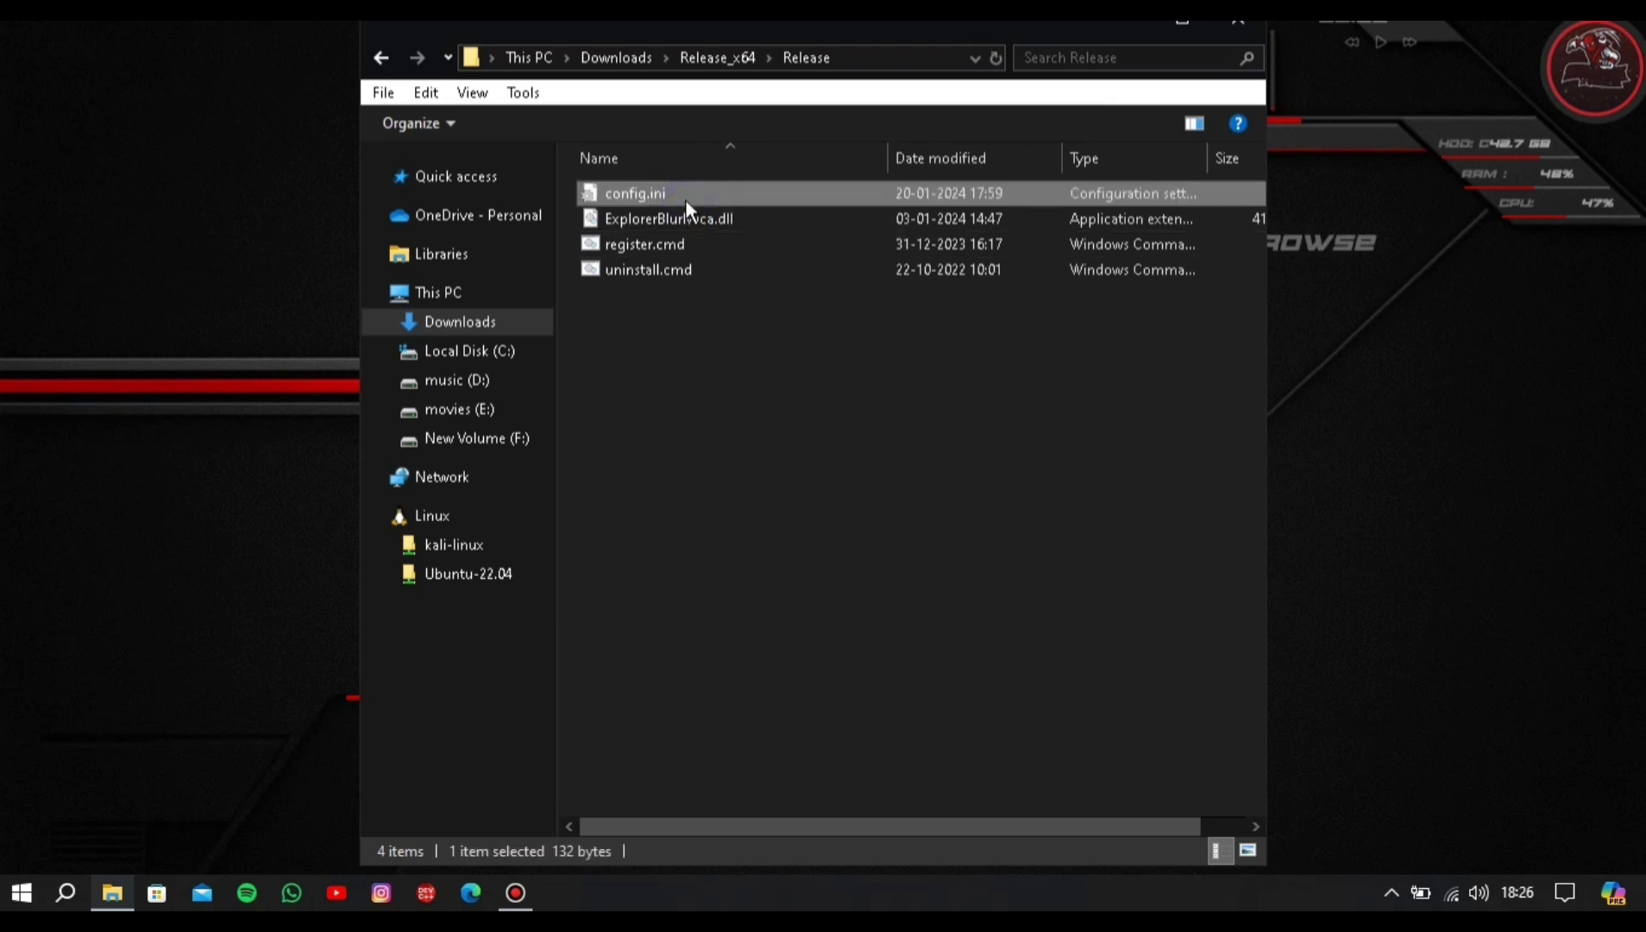
pyautogui.rightClick(686, 201)
pyautogui.moveTo(735, 455)
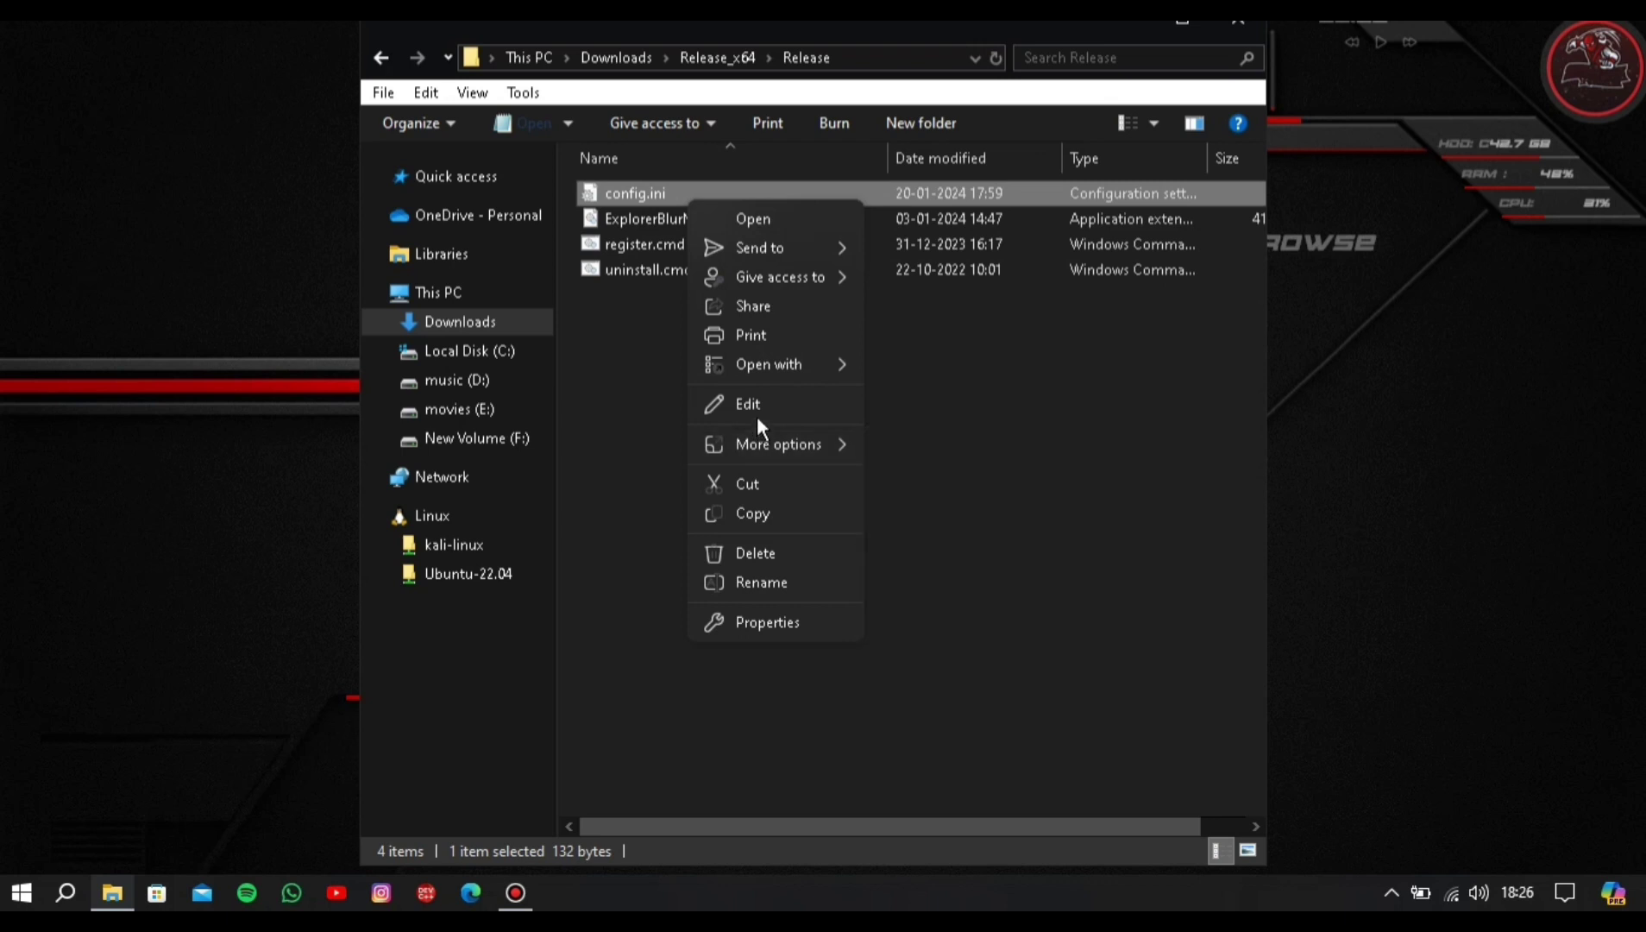
pyautogui.moveTo(777, 365)
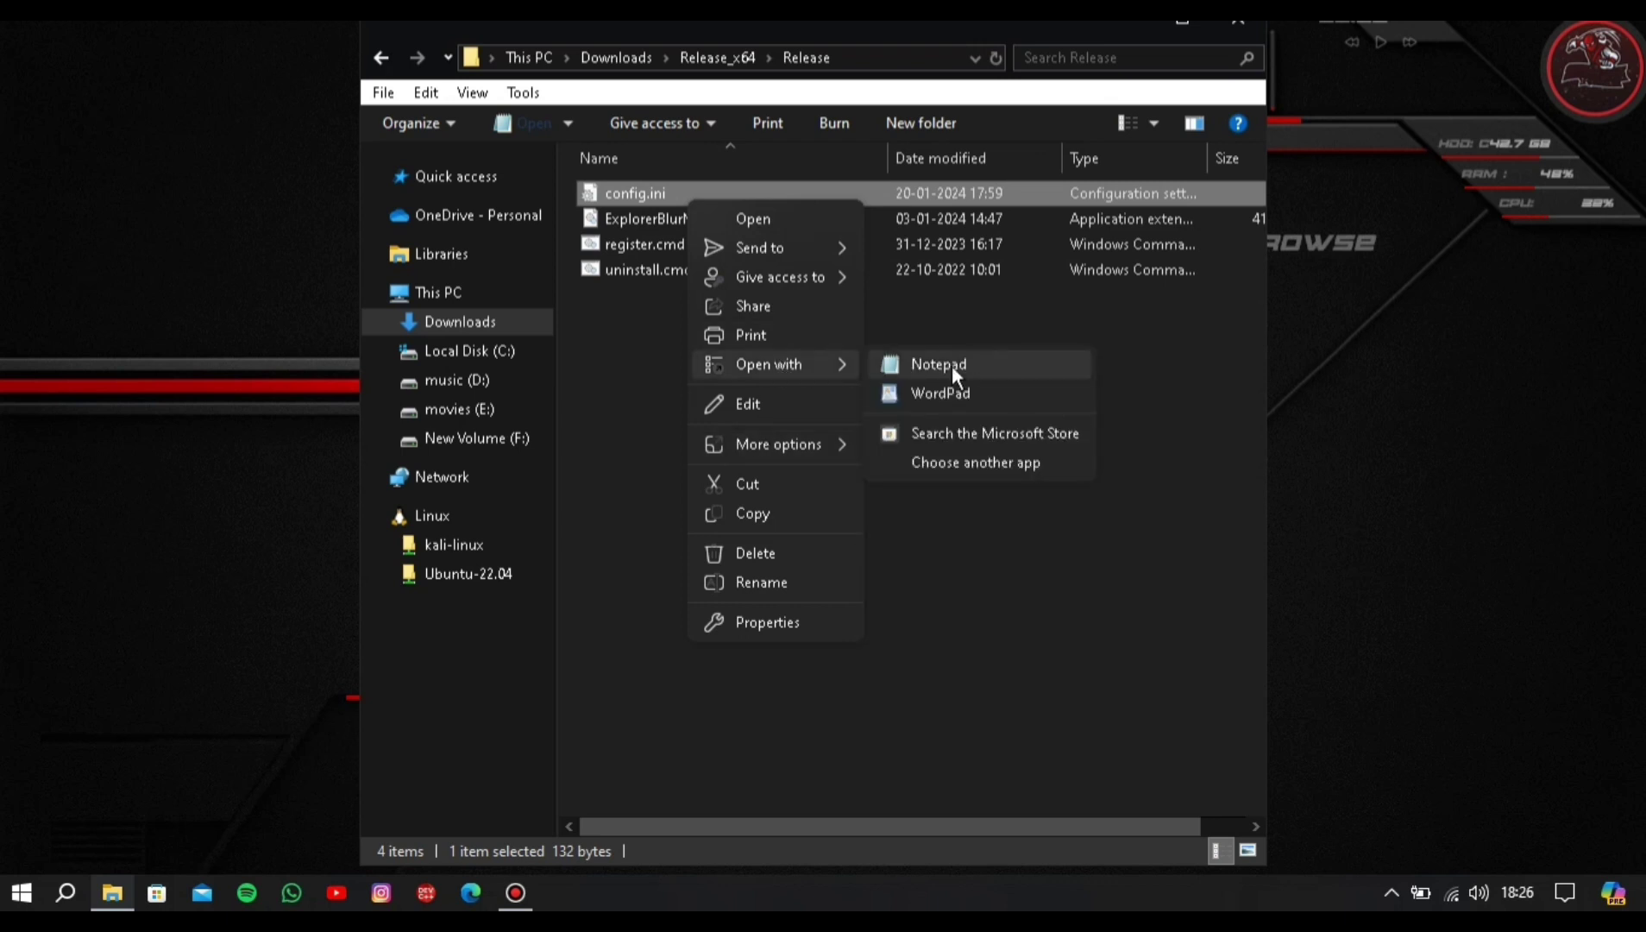
pyautogui.click(920, 366)
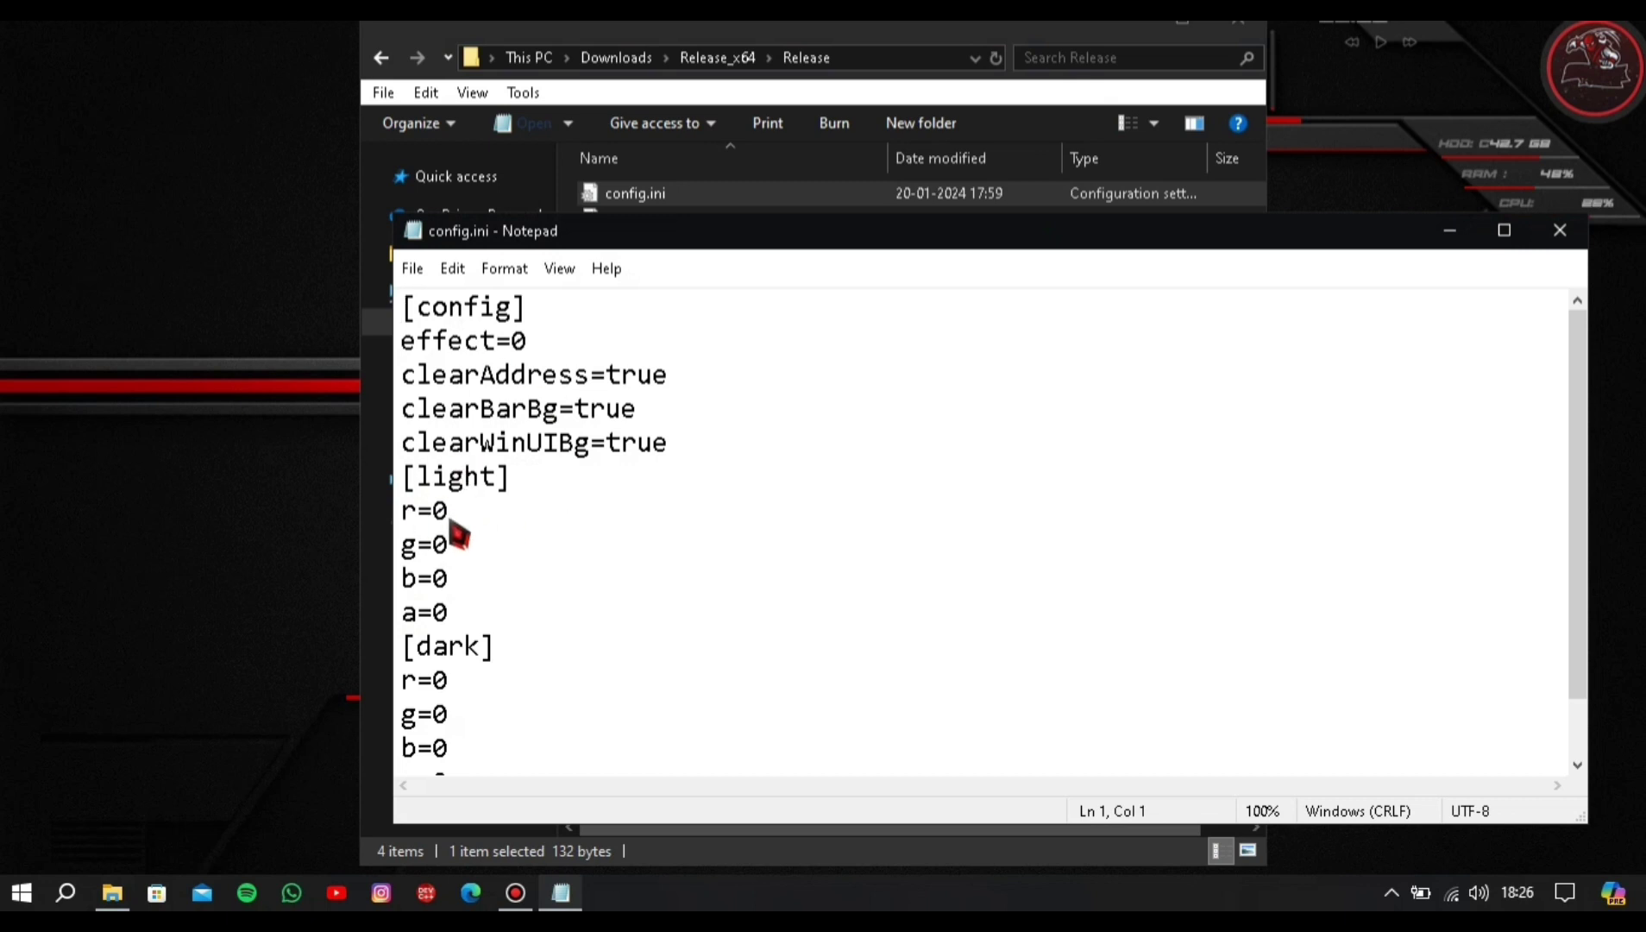
# Check the effect setting and the r, g, b and a values of the light and dark sections in config.ini
pyautogui.moveTo(438, 511); pyautogui.dragTo(463, 642)
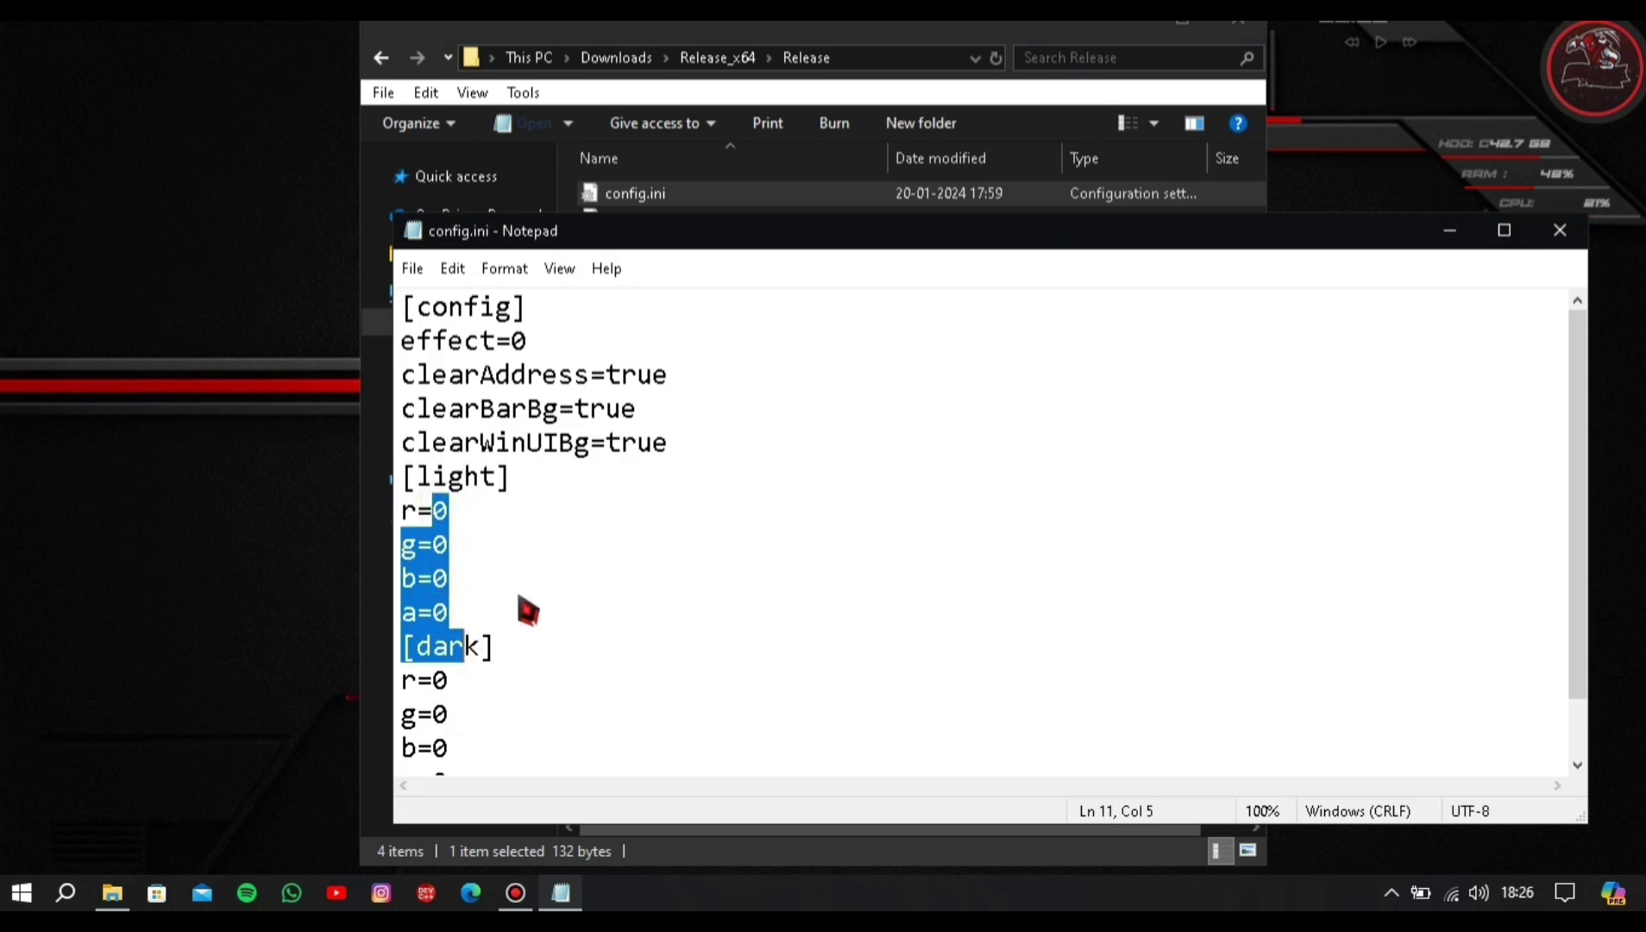
pyautogui.moveTo(544, 339); pyautogui.dragTo(413, 340)
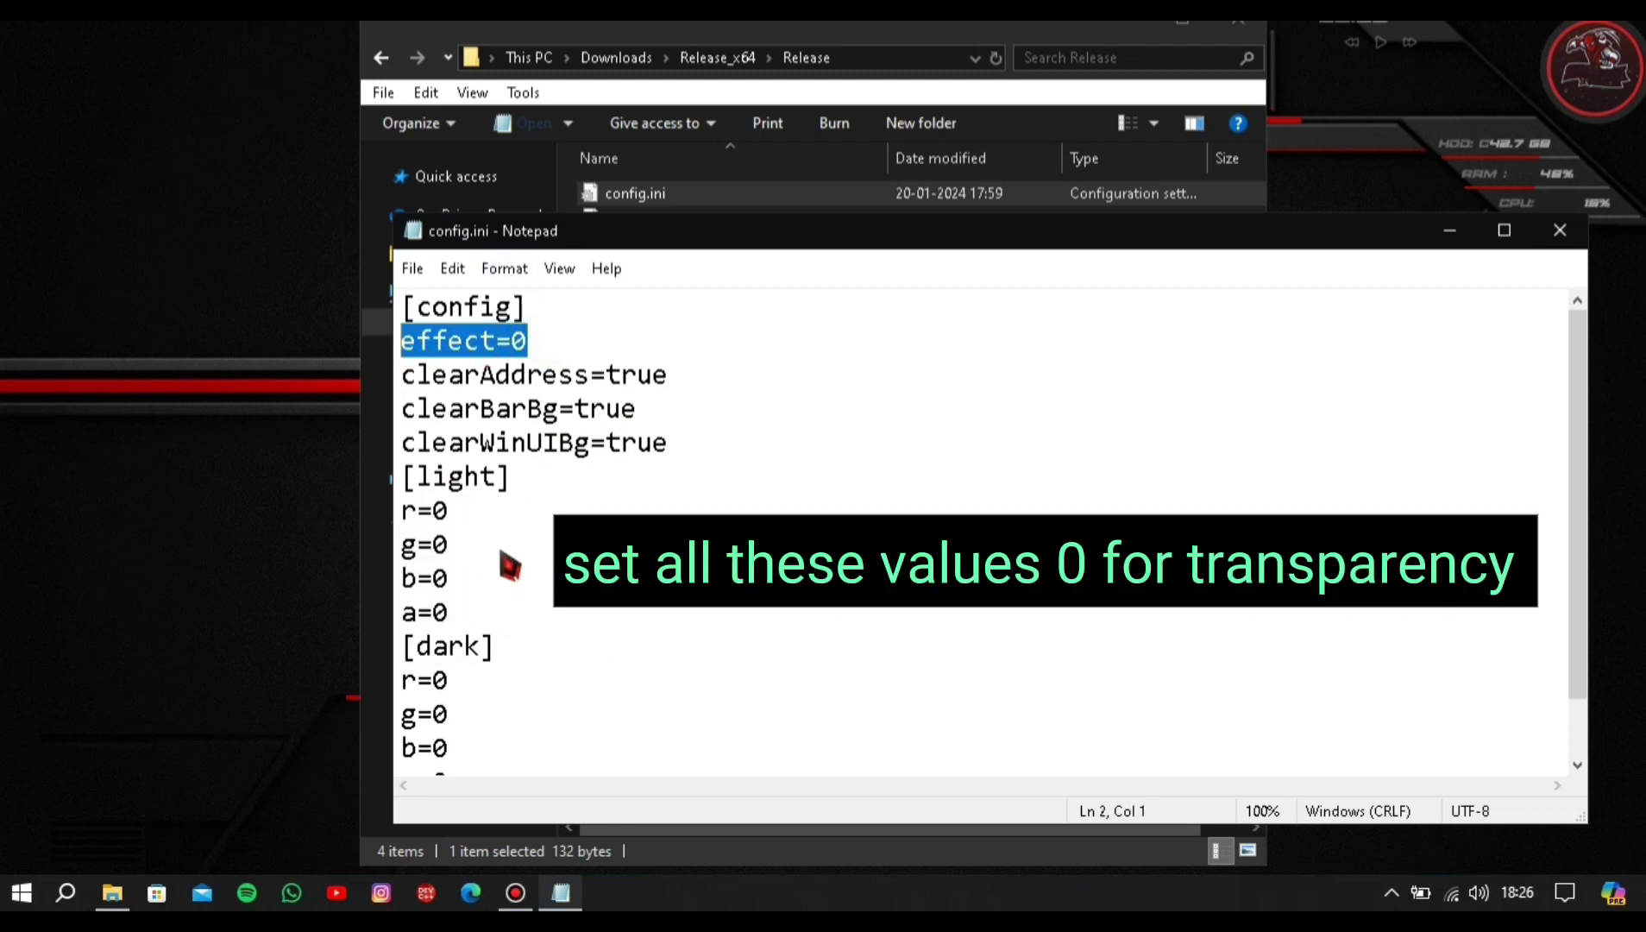
pyautogui.moveTo(404, 511); pyautogui.dragTo(520, 635)
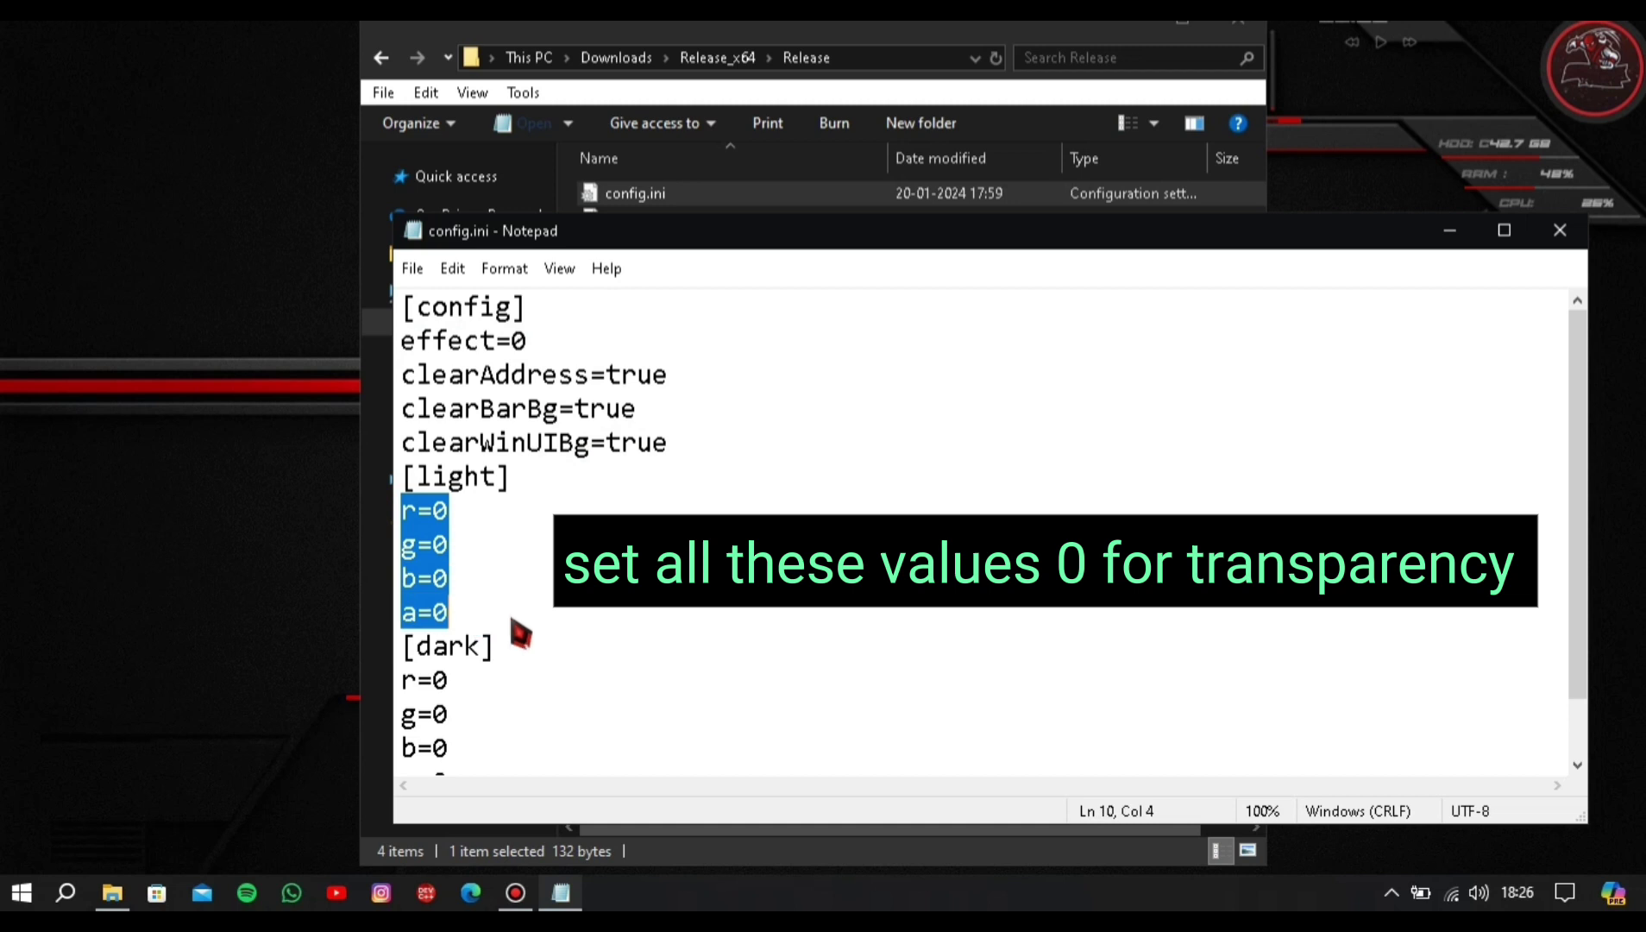
pyautogui.scroll(-1, 523, 638)
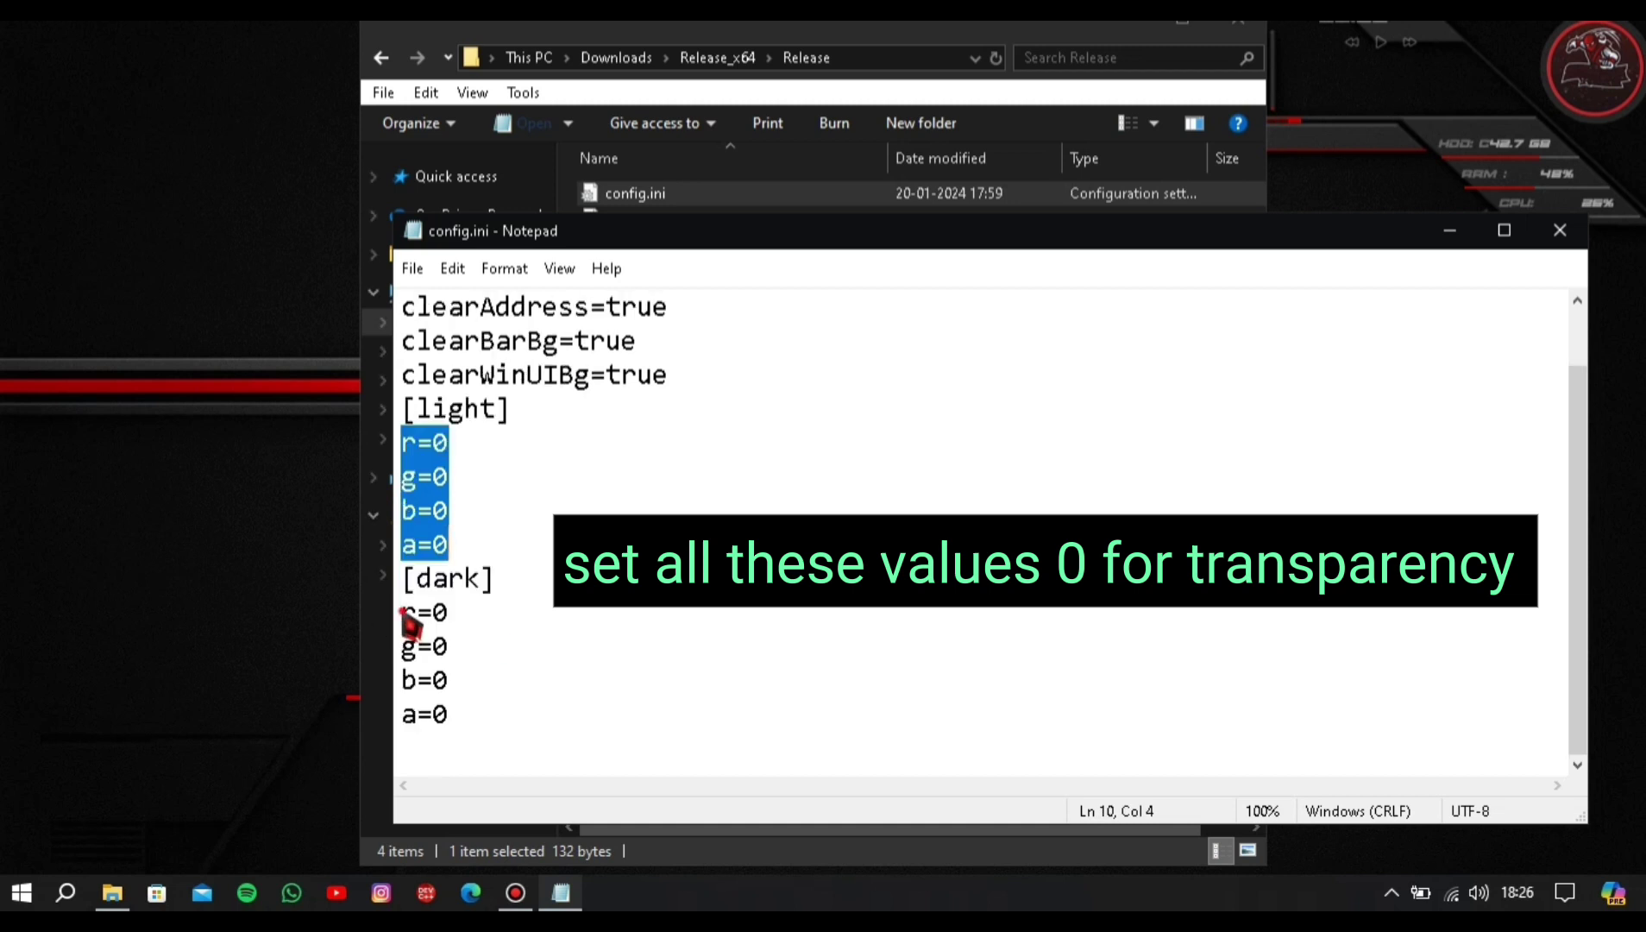